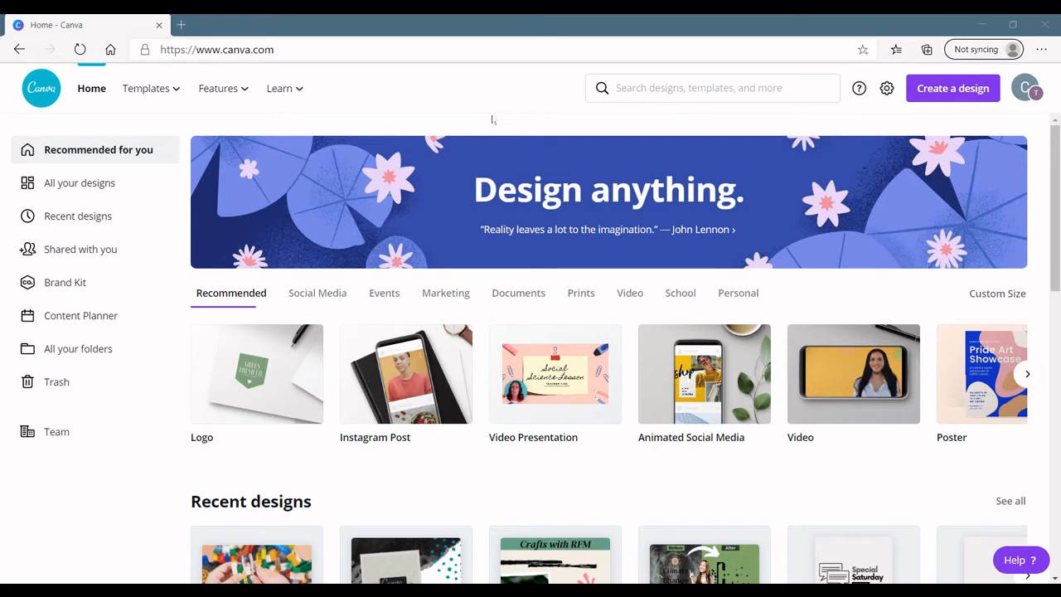
# Search the templates for youtube intro and create a blank YouTube Intro design.
pyautogui.click(665, 88)
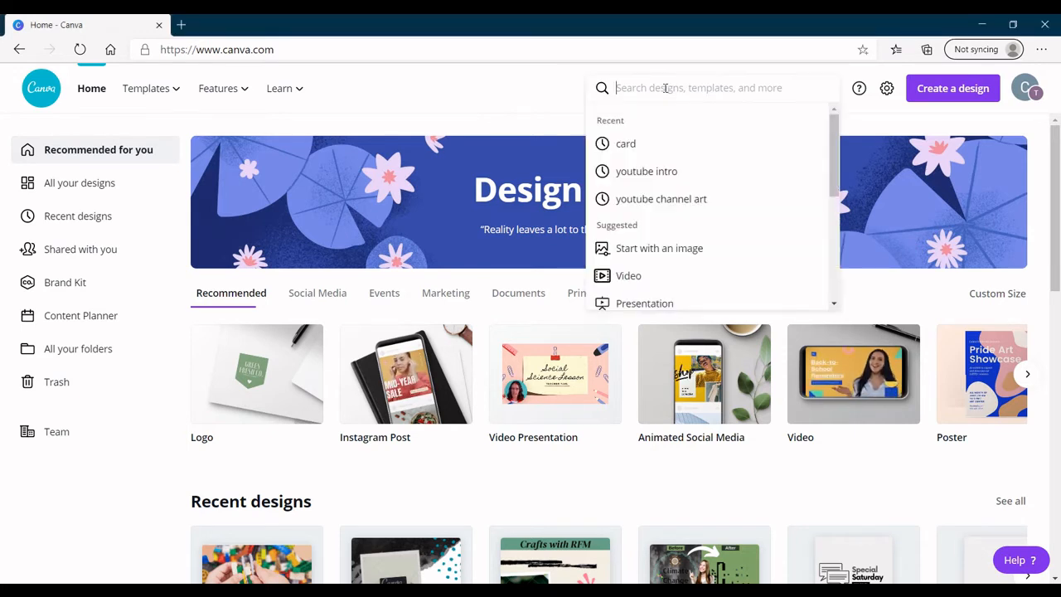
pyautogui.click(650, 181)
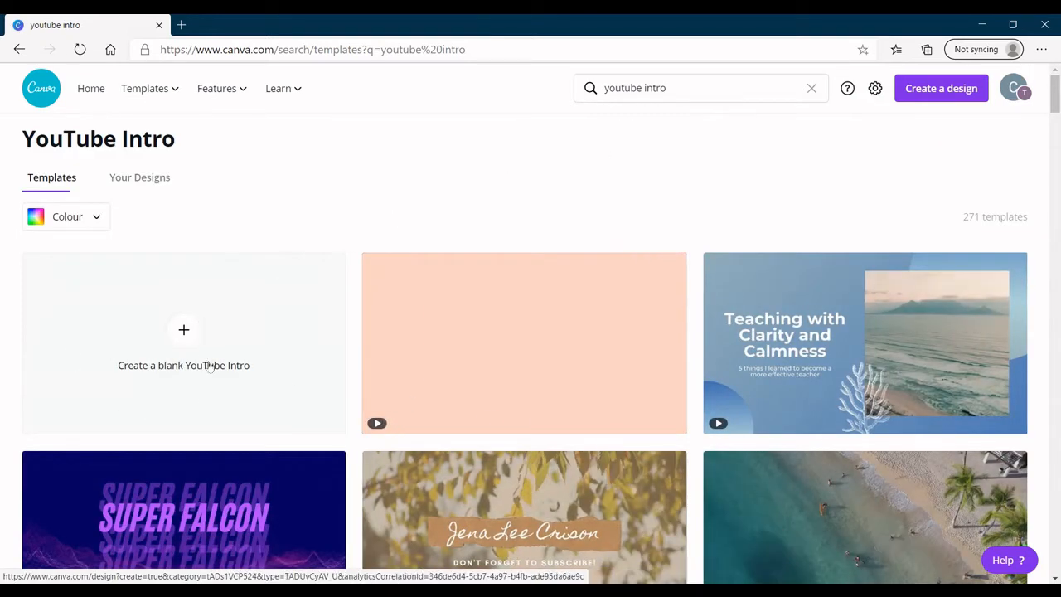
pyautogui.click(205, 356)
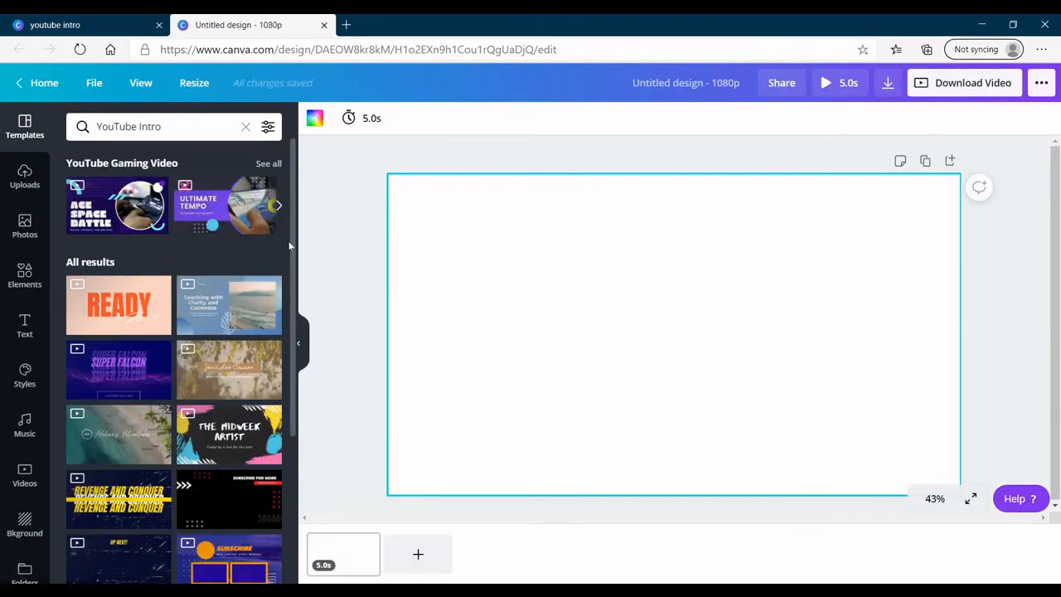
# Apply all 3 pages of the Cream Simple Minimal Travel YouTube Intro template to the design.
pyautogui.scroll(-2, 295, 243)
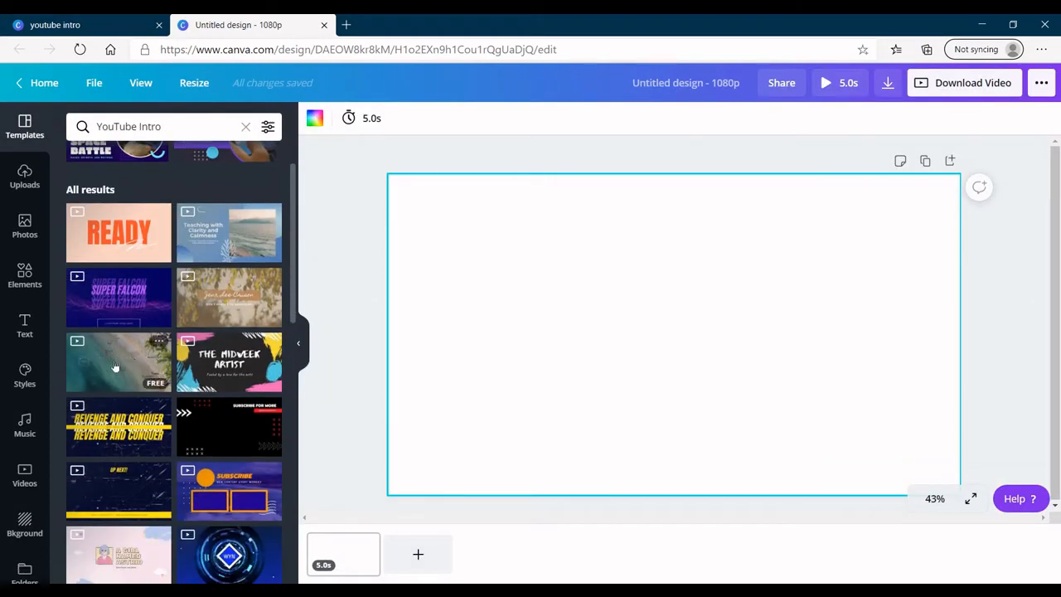
pyautogui.click(116, 364)
pyautogui.click(158, 207)
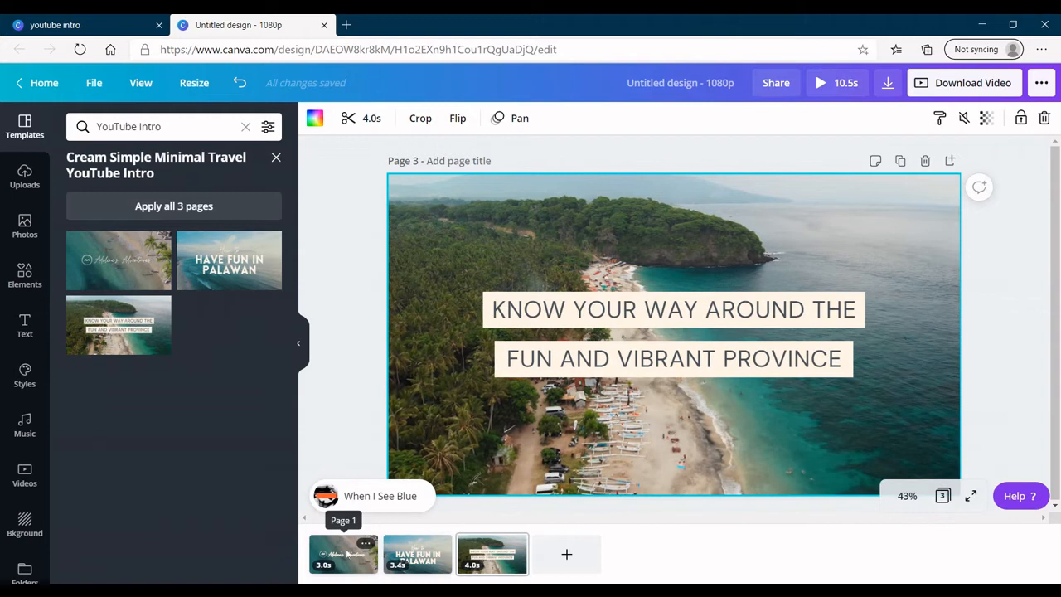
# Go to page 1 and delete the When I See Blue music track.
pyautogui.click(349, 547)
pyautogui.click(352, 502)
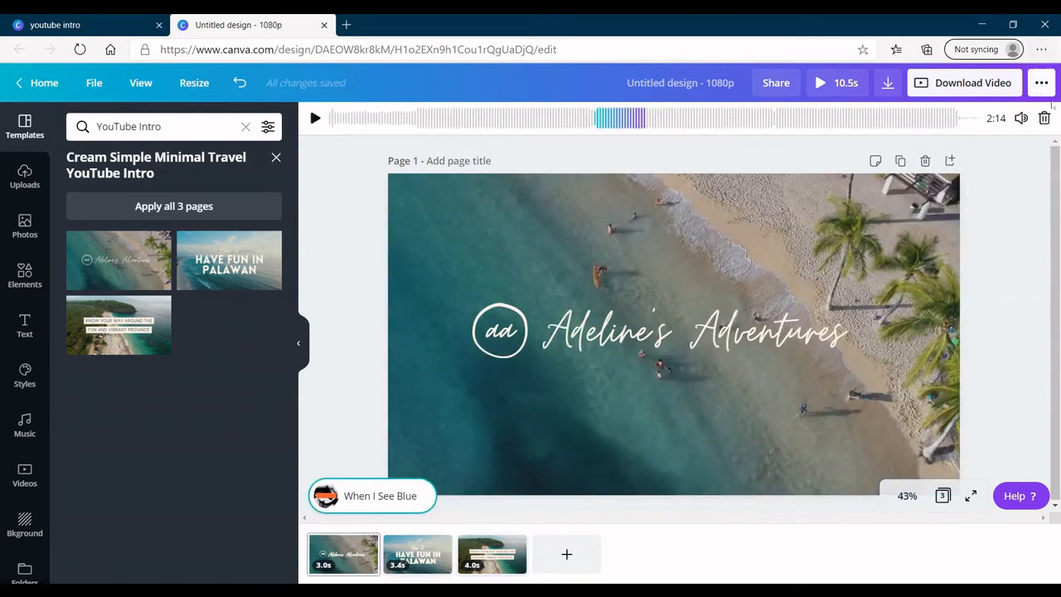
pyautogui.click(1045, 117)
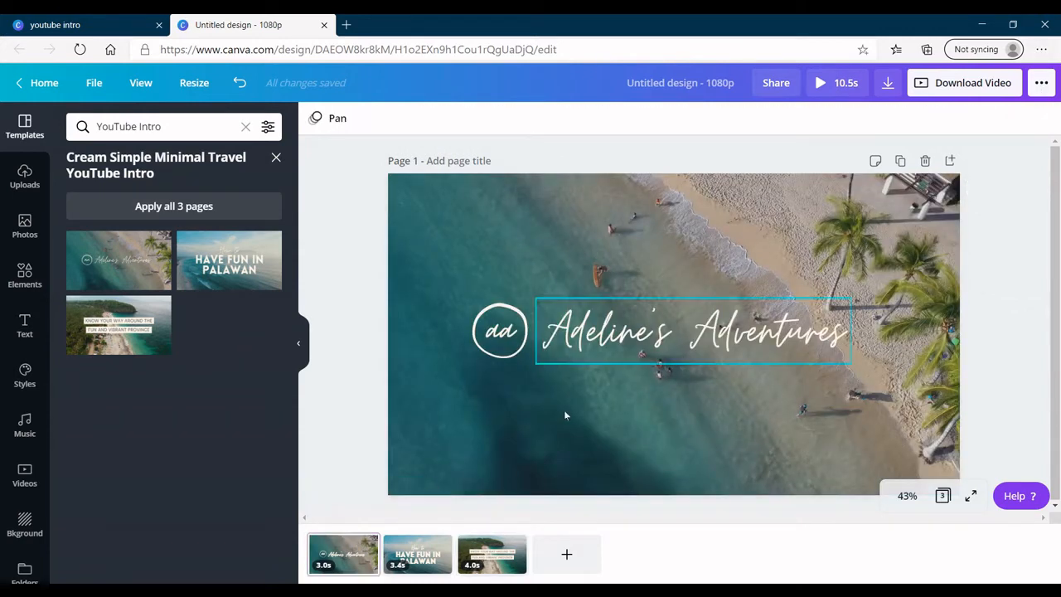
# Replace the script title on page 1 with "Canva with RFM".
pyautogui.click(691, 346)
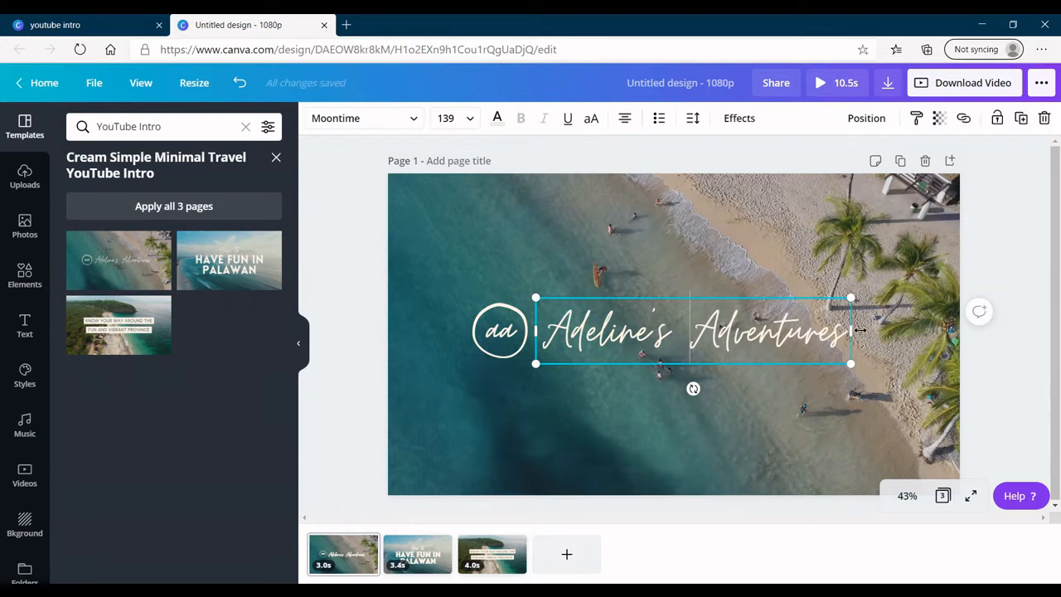
pyautogui.press('BackSpace')
pyautogui.press('BackSpace')
pyautogui.press('BackSpace')
pyautogui.press('BackSpace')
pyautogui.press('BackSpace')
pyautogui.press('BackSpace')
pyautogui.press('BackSpace')
pyautogui.press('BackSpace')
pyautogui.press('BackSpace')
pyautogui.press('BackSpace')
pyautogui.press('BackSpace')
pyautogui.press('BackSpace')
pyautogui.press('BackSpace')
pyautogui.press('BackSpace')
pyautogui.press('BackSpace')
pyautogui.press('BackSpace')
pyautogui.press('BackSpace')
pyautogui.press('BackSpace')
pyautogui.press('BackSpace')
pyautogui.press('BackSpace')
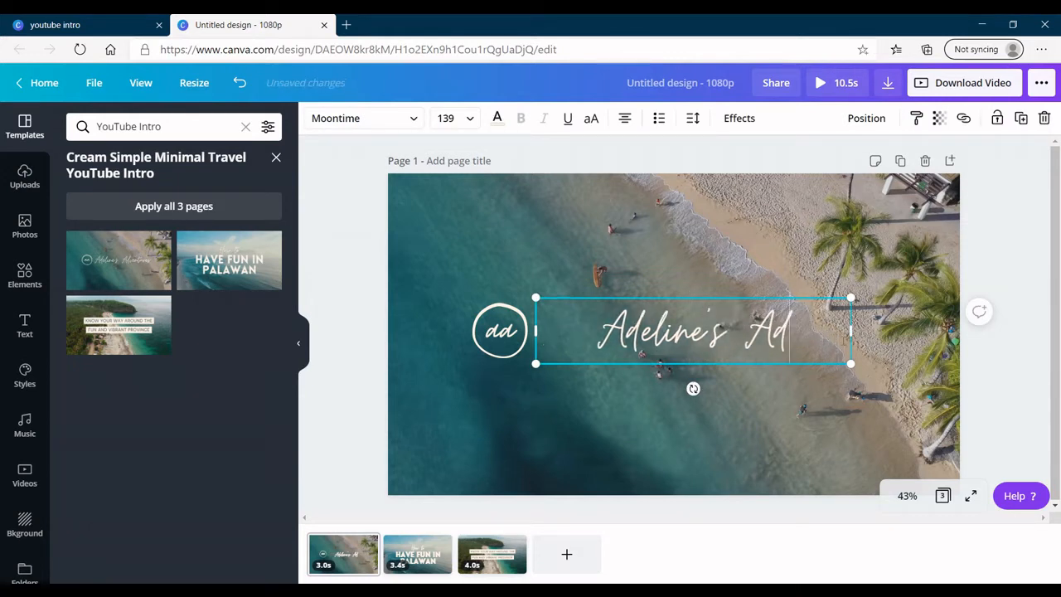
pyautogui.write('Canva')
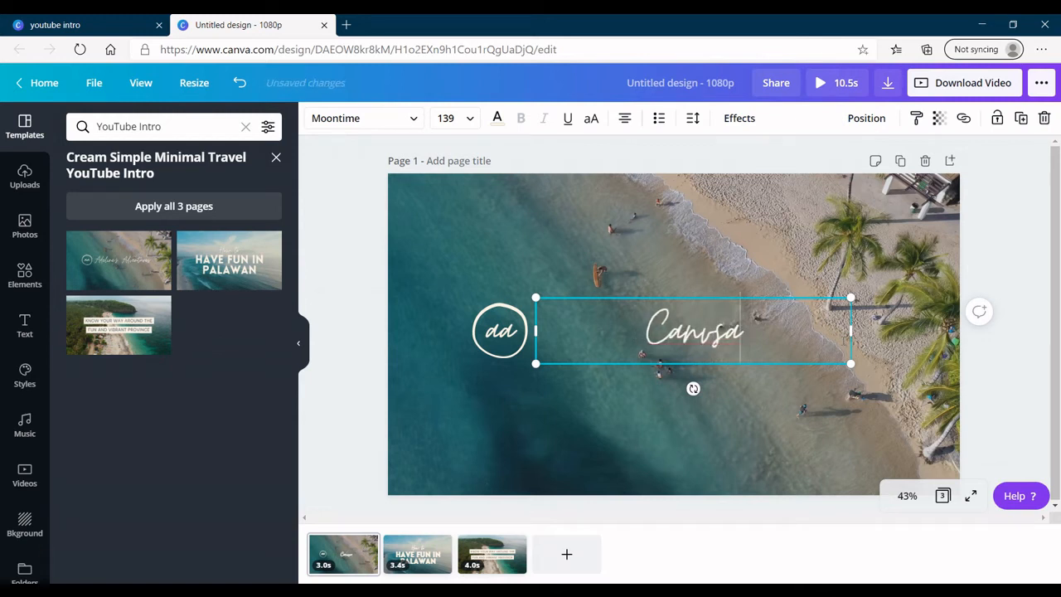
pyautogui.press('BackSpace')
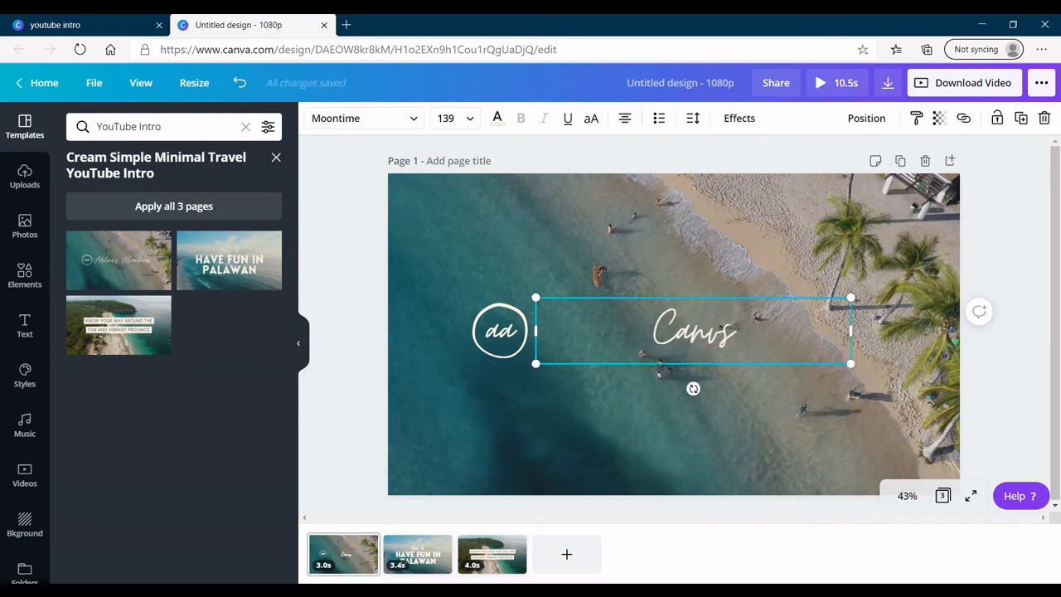
pyautogui.press('BackSpace')
pyautogui.write('a wit')
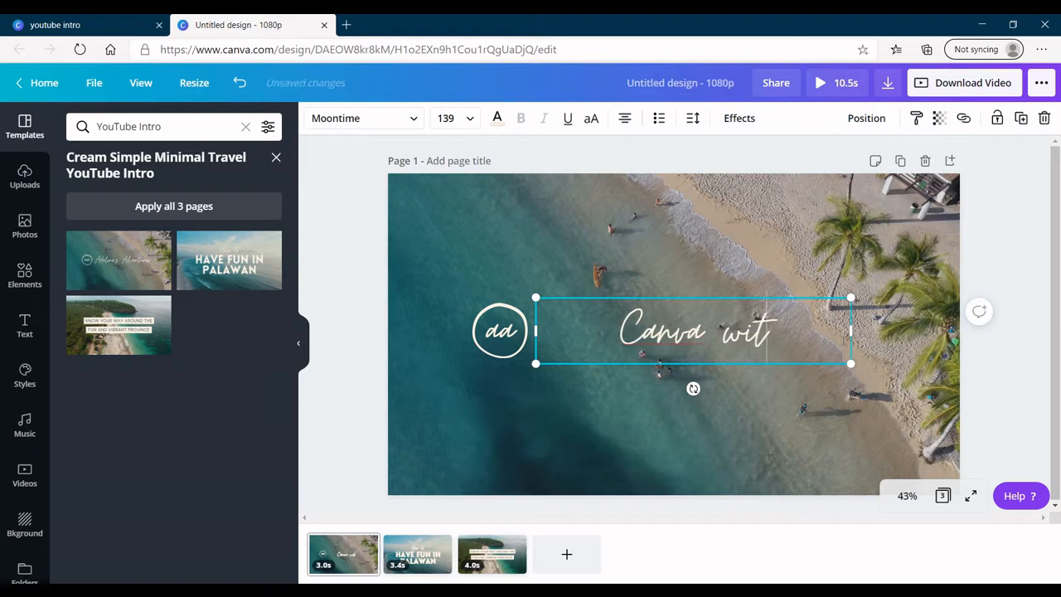
pyautogui.write('h RFM')
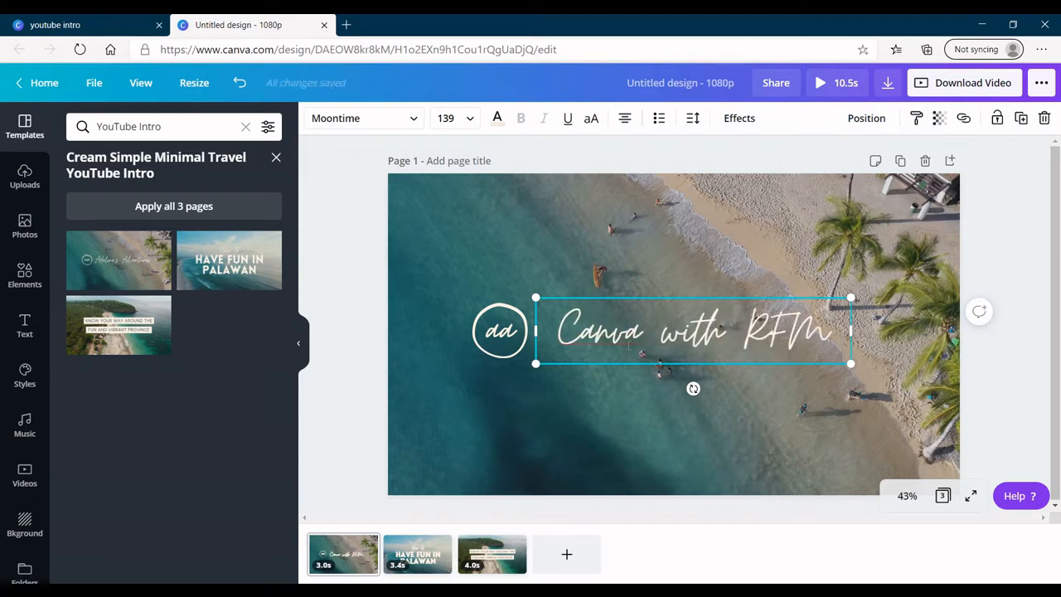
# Replace the initials inside the circle on page 1 with "RFM".
pyautogui.click(504, 352)
pyautogui.click(879, 117)
pyautogui.click(467, 379)
pyautogui.click(505, 329)
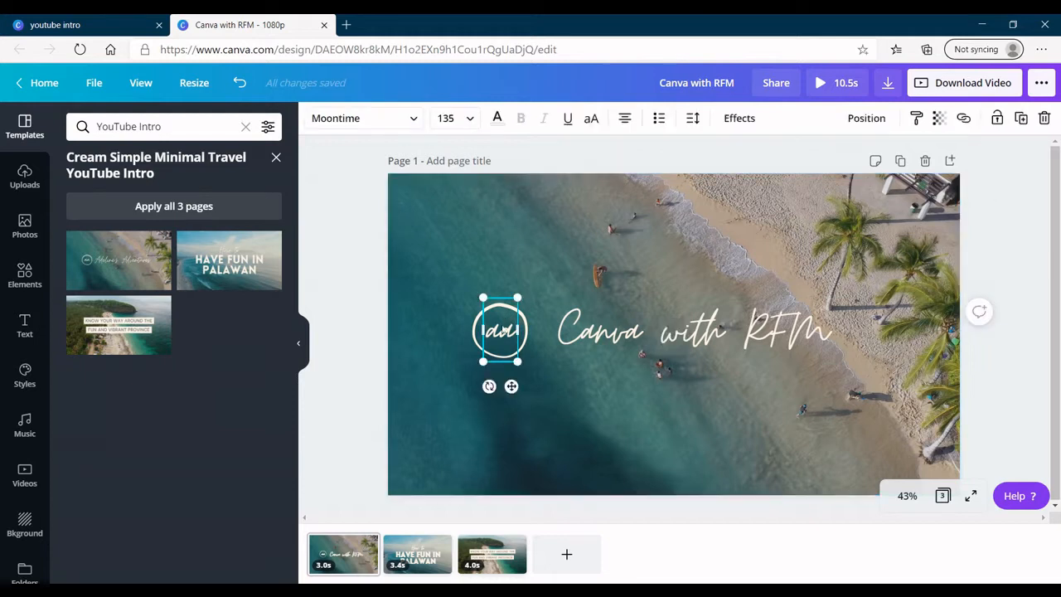
pyautogui.press('BackSpace')
pyautogui.press('BackSpace')
pyautogui.write('RFM')
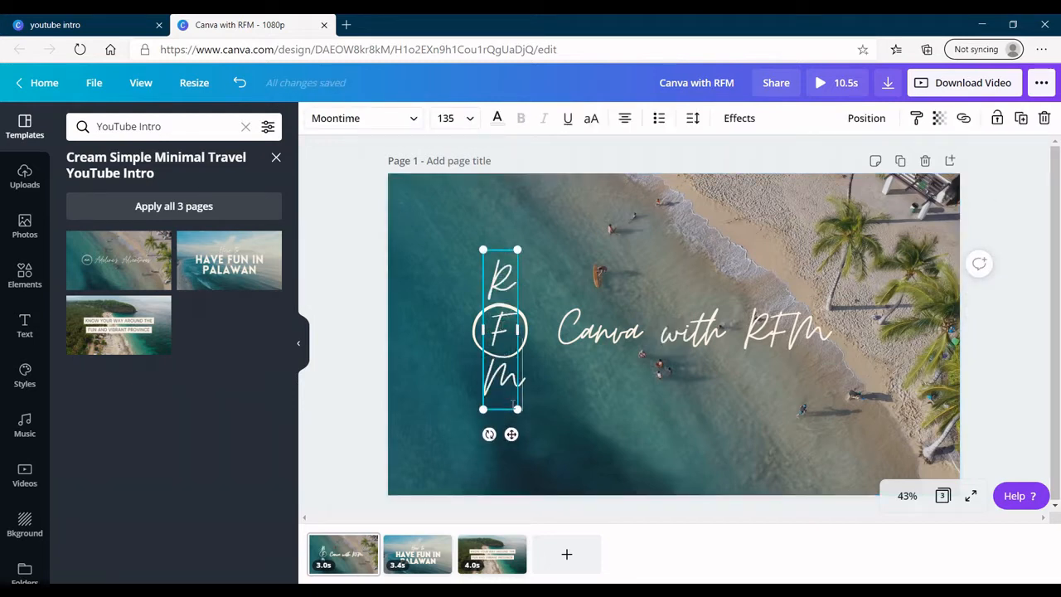
# Shrink the RFM text to about size 77.5 on a single line and position it inside the circle.
pyautogui.moveTo(517, 409); pyautogui.dragTo(511, 358)
pyautogui.moveTo(506, 300); pyautogui.dragTo(510, 379)
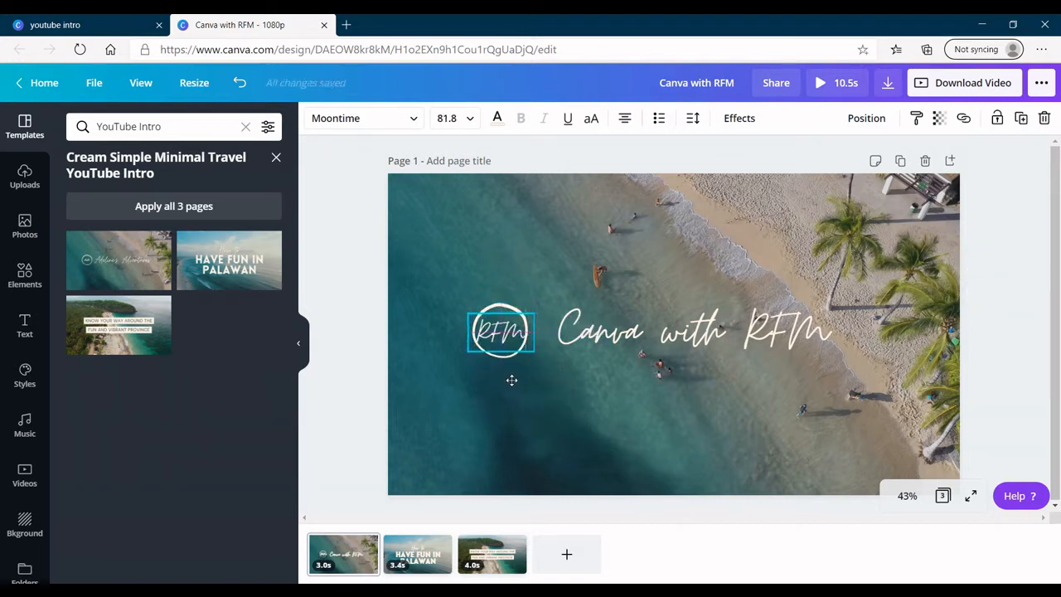
pyautogui.click(346, 390)
pyautogui.click(503, 338)
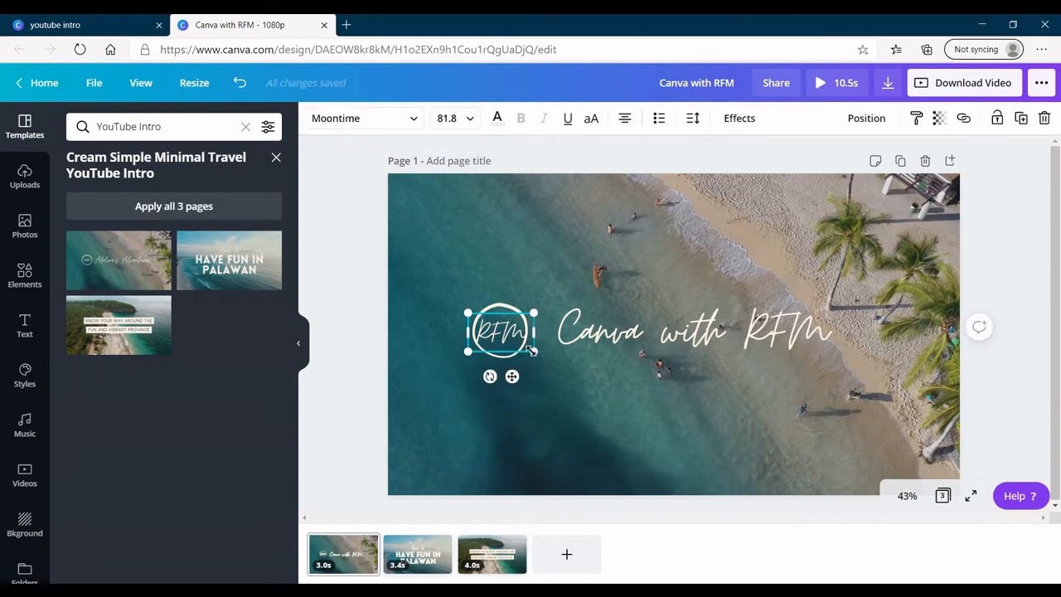
pyautogui.moveTo(537, 352); pyautogui.dragTo(512, 374)
pyautogui.click(339, 345)
# Search the photos for pc and set the photo with laptop, phone and coffee cup as the page 1 background.
pyautogui.click(25, 223)
pyautogui.click(174, 126)
pyautogui.write('pc')
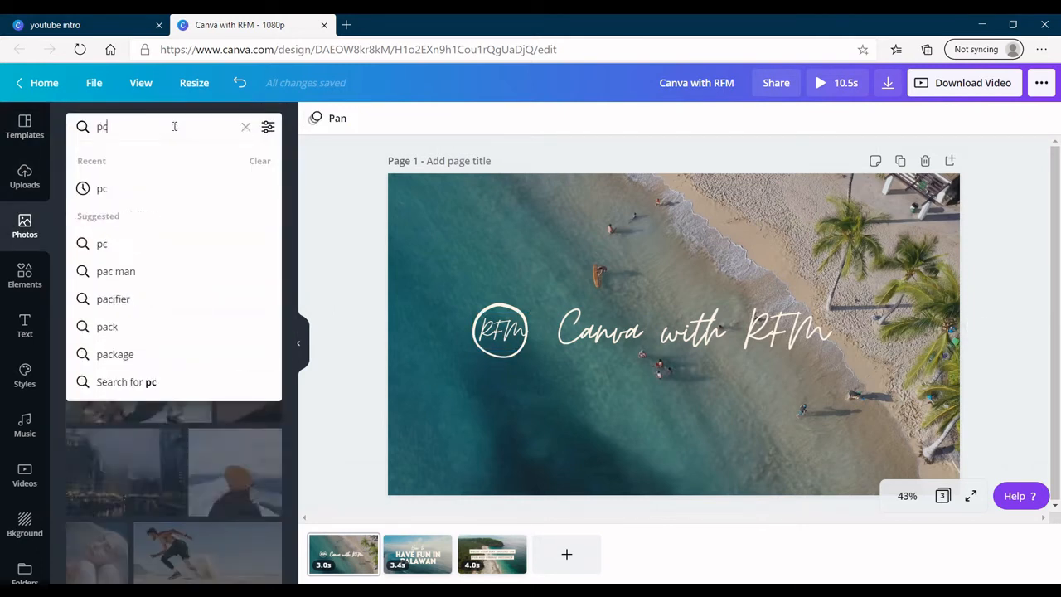
pyautogui.press('Return')
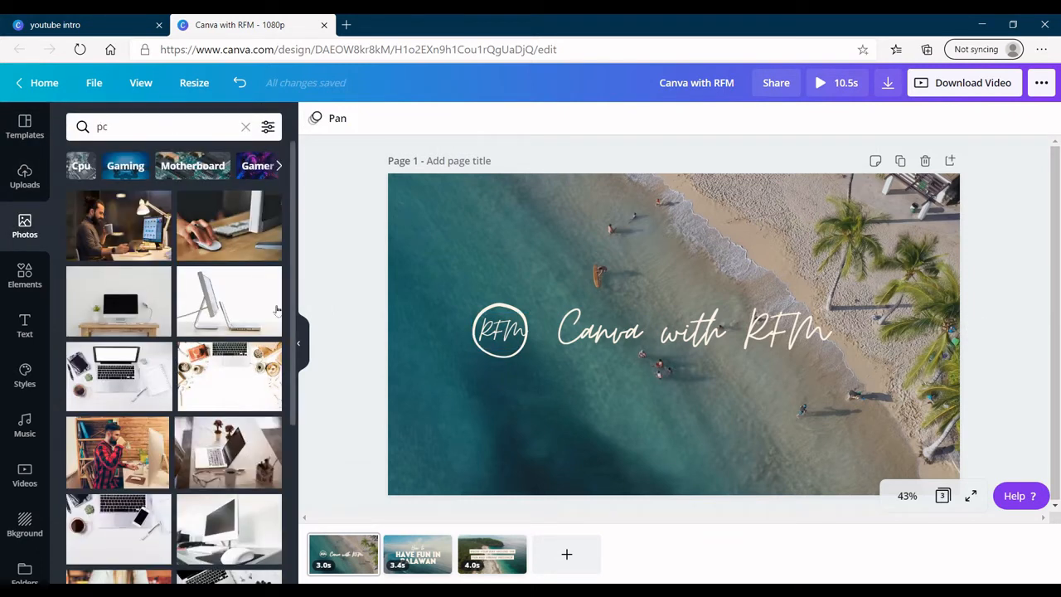
pyautogui.scroll(-3, 294, 287)
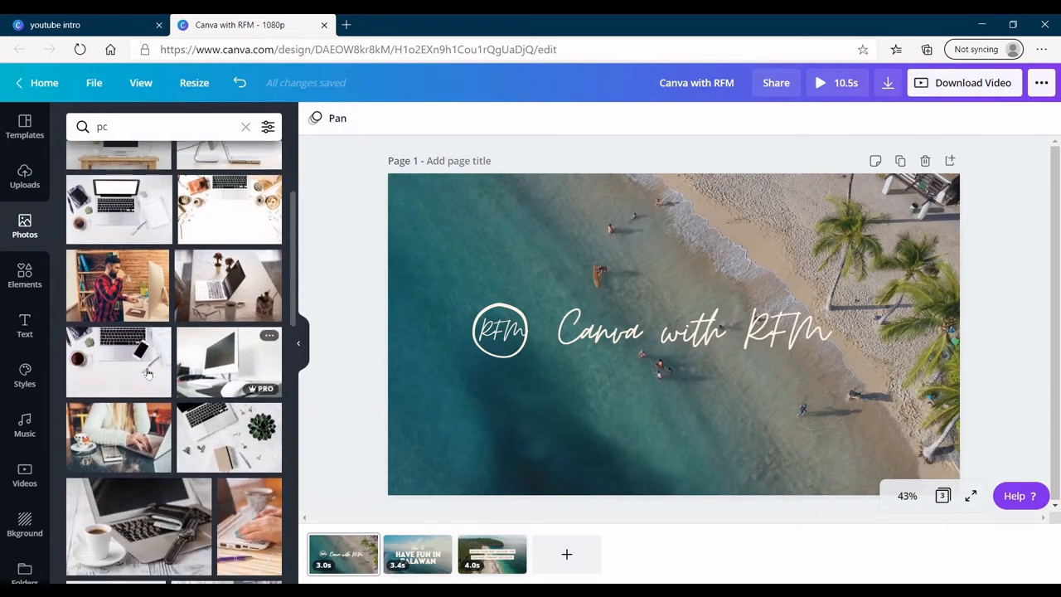
pyautogui.click(118, 361)
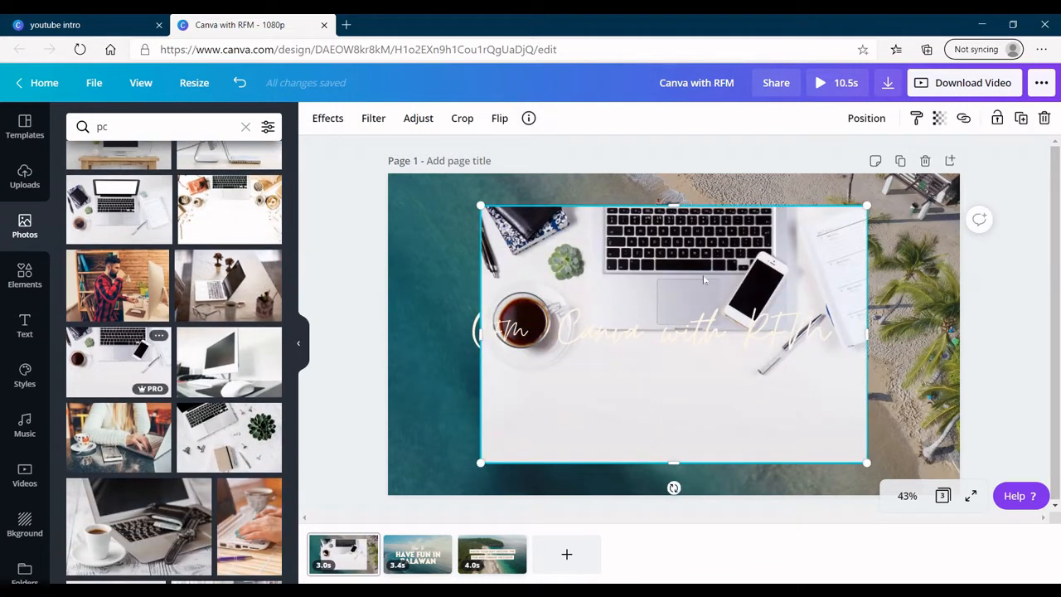
pyautogui.rightClick(704, 280)
pyautogui.click(736, 559)
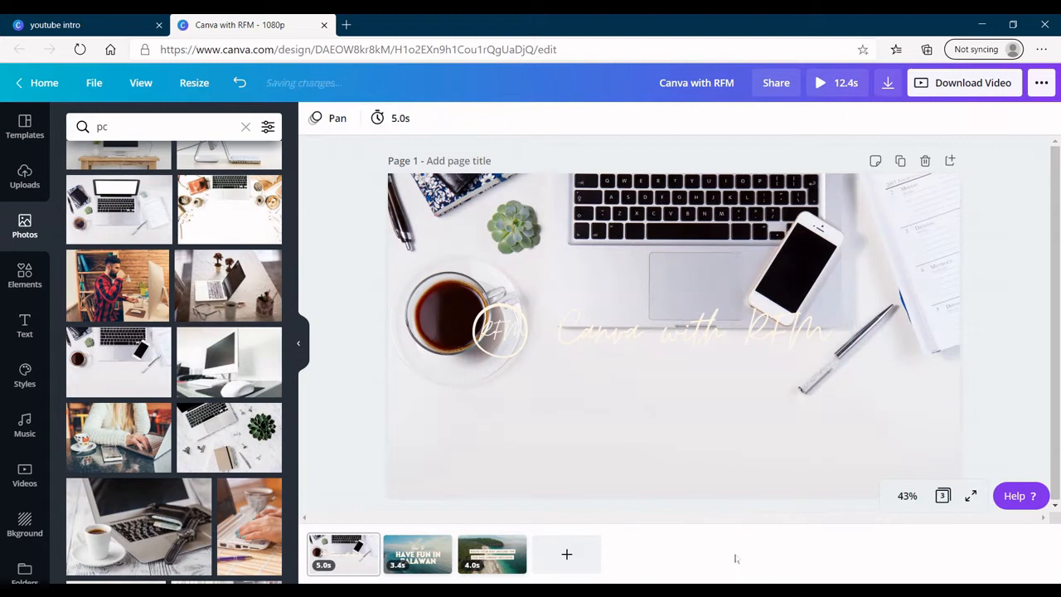
# Move the title and the circled RFM initials to the blank area below the laptop, and select all three elements together.
pyautogui.moveTo(677, 355); pyautogui.dragTo(704, 441)
pyautogui.click(502, 330)
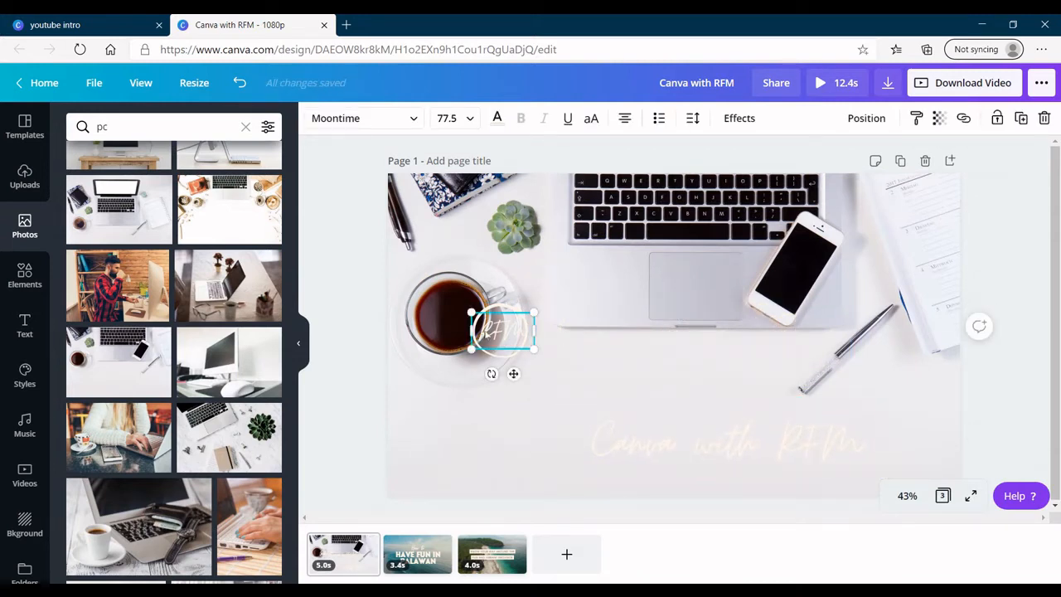
pyautogui.keyDown('shift'); pyautogui.click(494, 310); pyautogui.keyUp('shift')
pyautogui.moveTo(492, 325); pyautogui.dragTo(498, 433)
pyautogui.keyDown('shift'); pyautogui.click(687, 445); pyautogui.keyUp('shift')
# Try centre alignment on the selected title, circle and initials, and undo it.
pyautogui.click(876, 121)
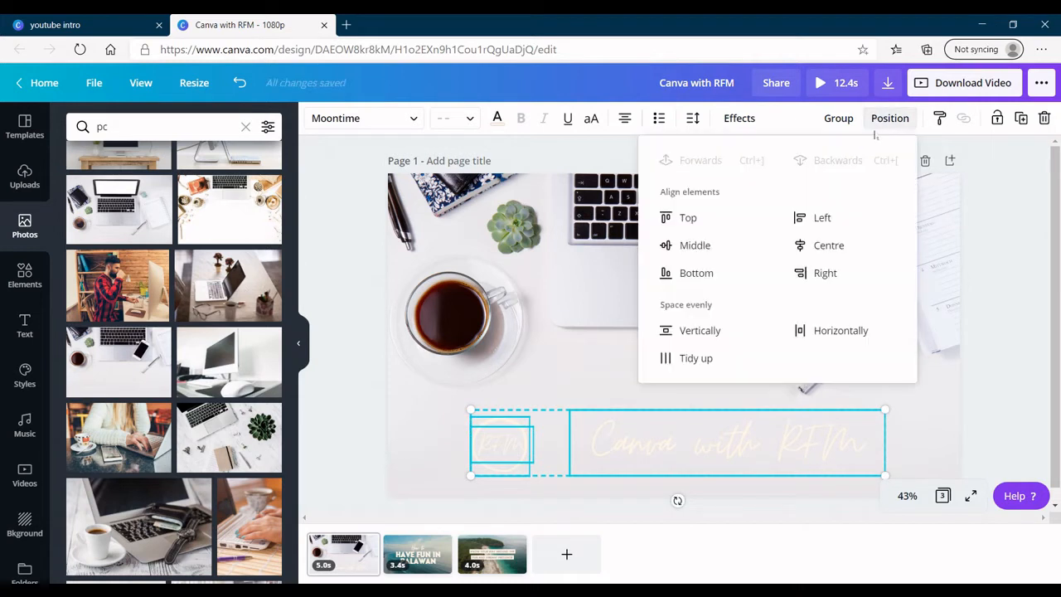
pyautogui.click(802, 246)
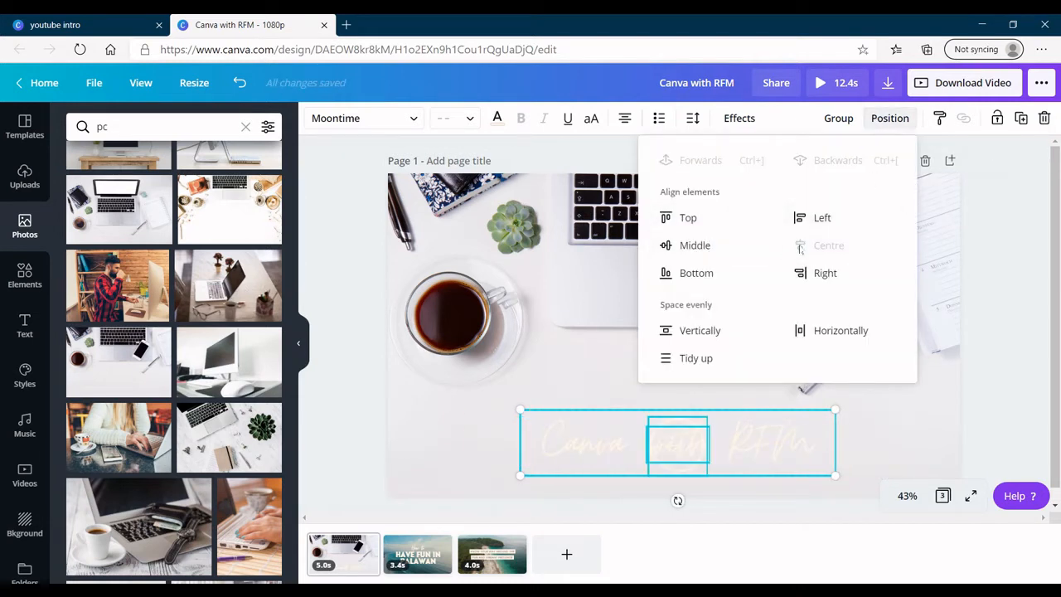
pyautogui.click(239, 82)
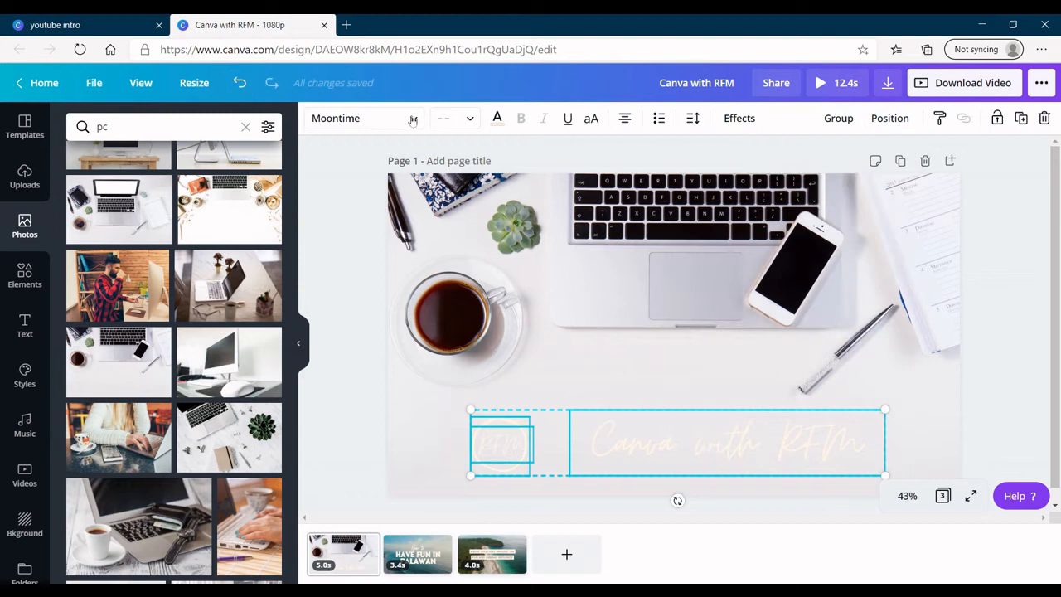
pyautogui.click(884, 123)
pyautogui.click(829, 245)
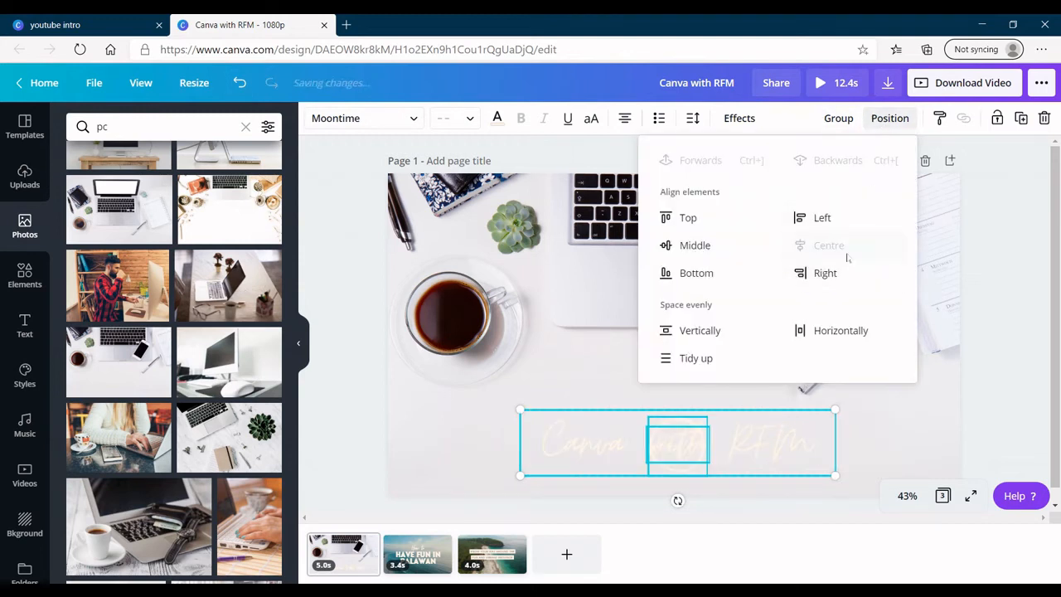
pyautogui.click(239, 82)
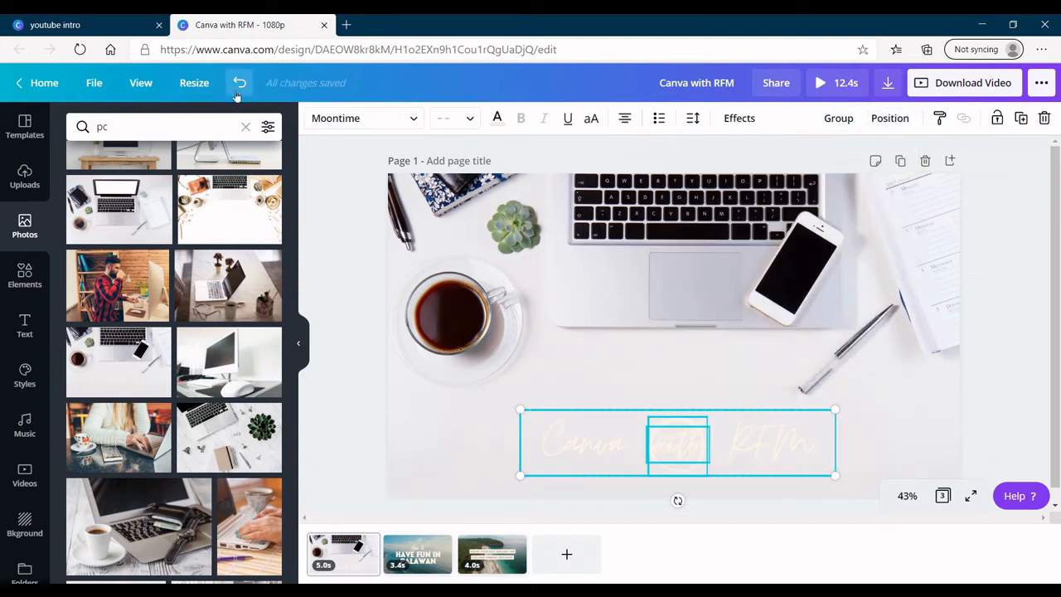
pyautogui.click(239, 82)
# Align the title, circle and initials to their common middle and shift them together slightly towards the page's horizontal centre.
pyautogui.click(889, 119)
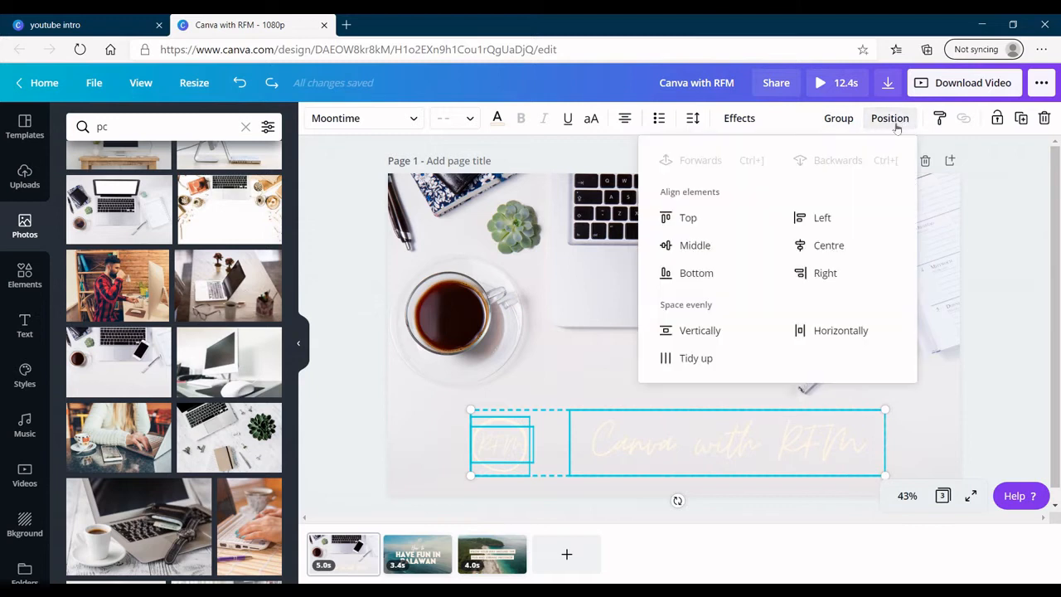
pyautogui.click(722, 248)
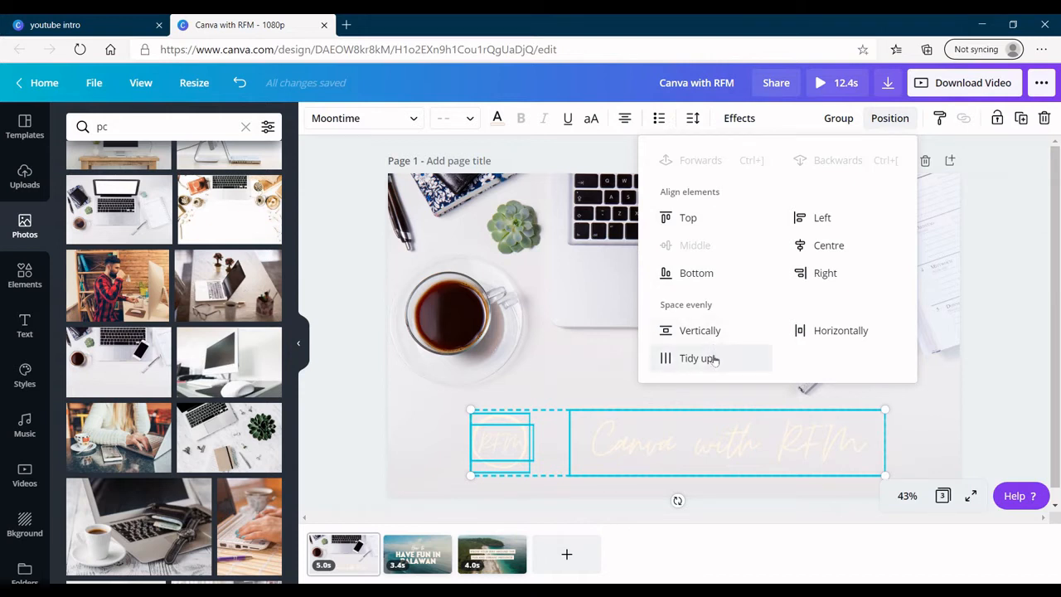
pyautogui.moveTo(709, 450); pyautogui.dragTo(704, 445)
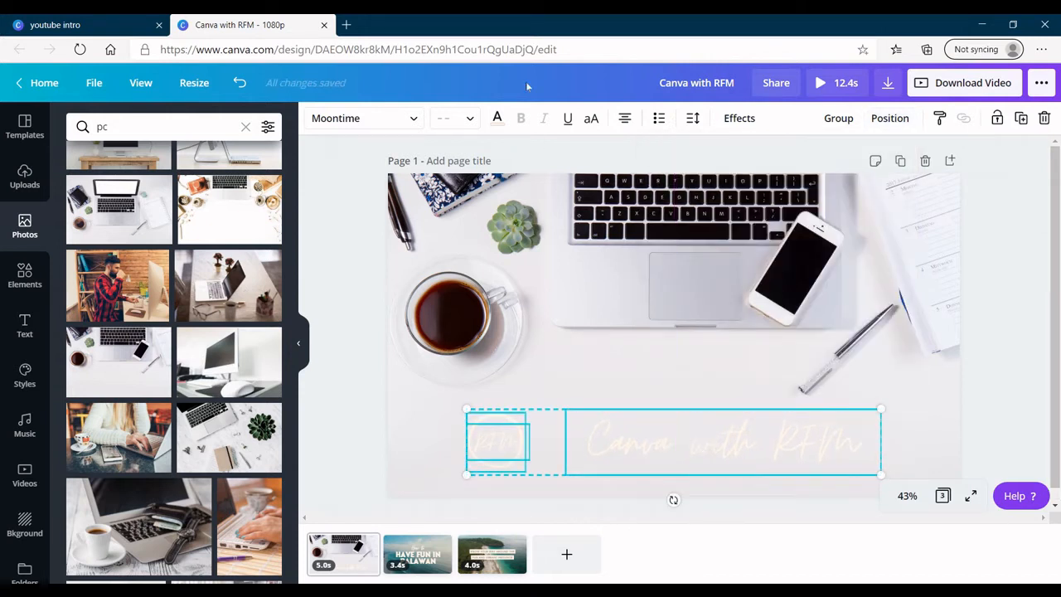
# Change the colour of the Canva with RFM title and the RFM initials to black.
pyautogui.click(497, 119)
pyautogui.click(83, 535)
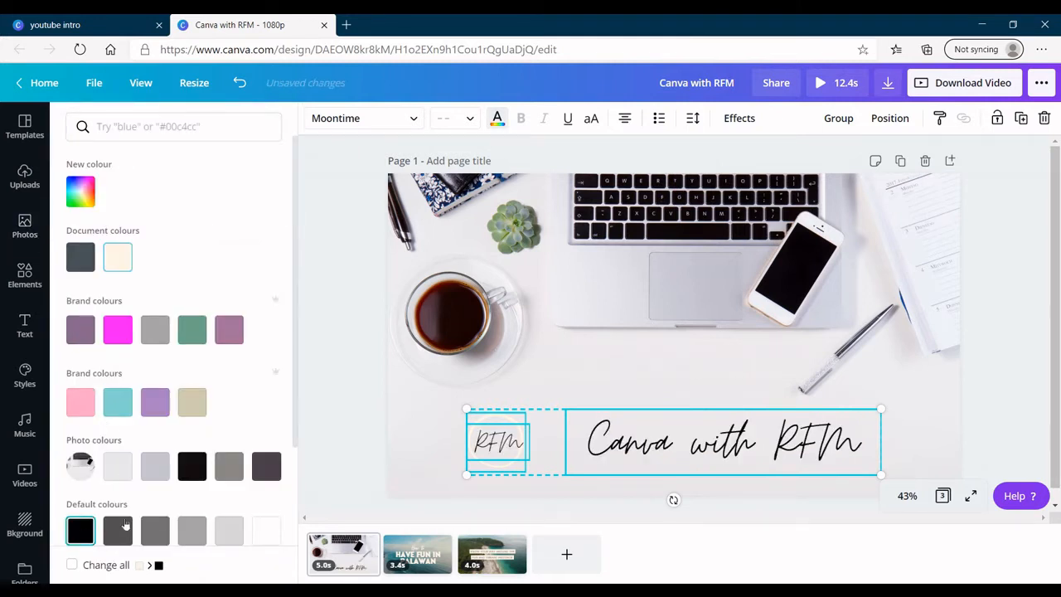
pyautogui.click(332, 415)
# Colour the circle around the RFM initials black and nudge it slightly down to frame the initials.
pyautogui.click(488, 417)
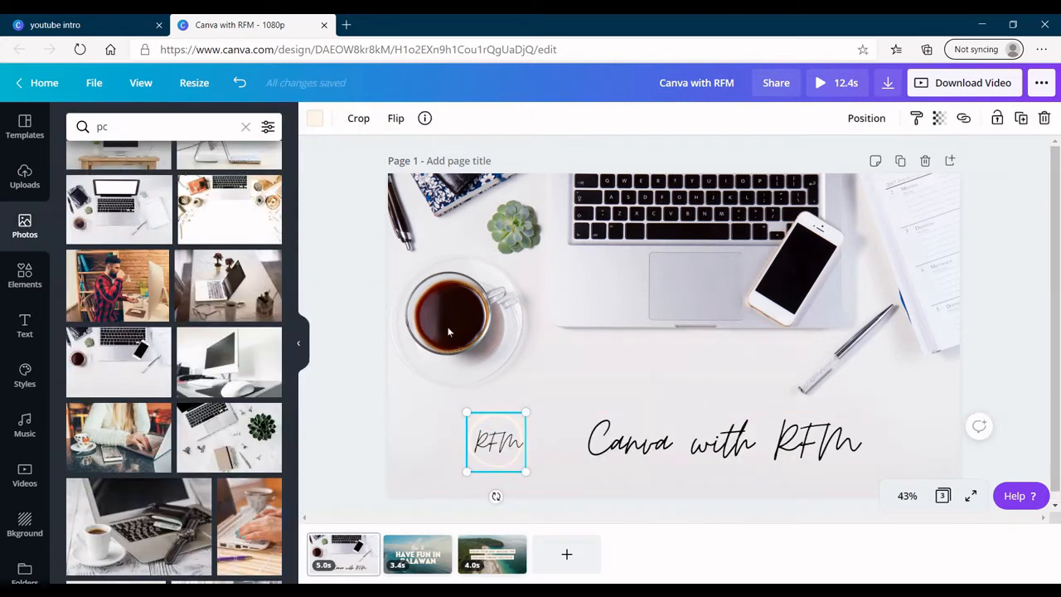
pyautogui.click(314, 117)
pyautogui.click(81, 531)
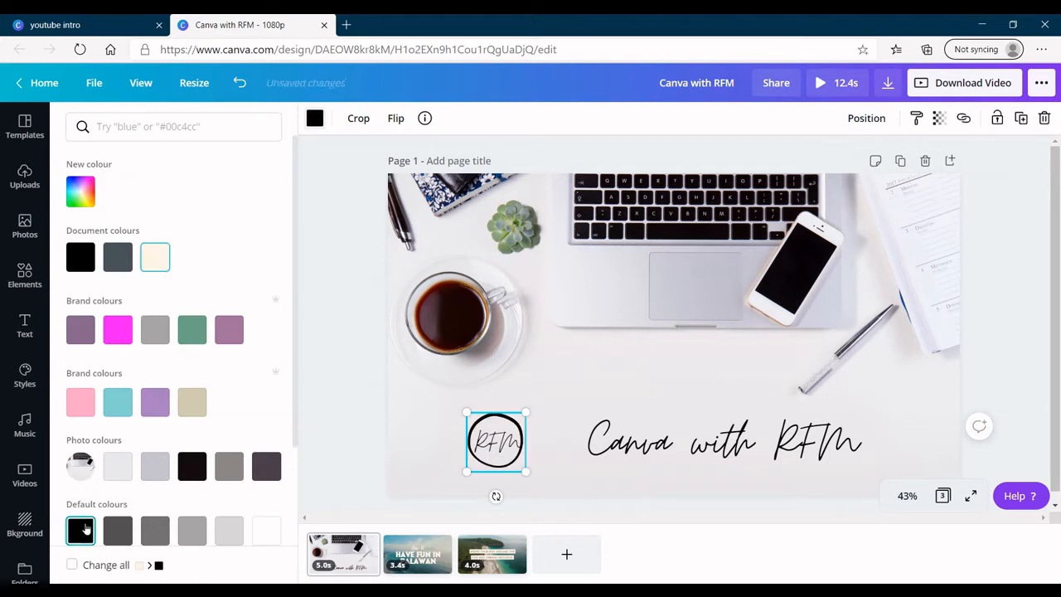
pyautogui.click(303, 426)
pyautogui.click(487, 414)
pyautogui.moveTo(488, 415); pyautogui.dragTo(488, 419)
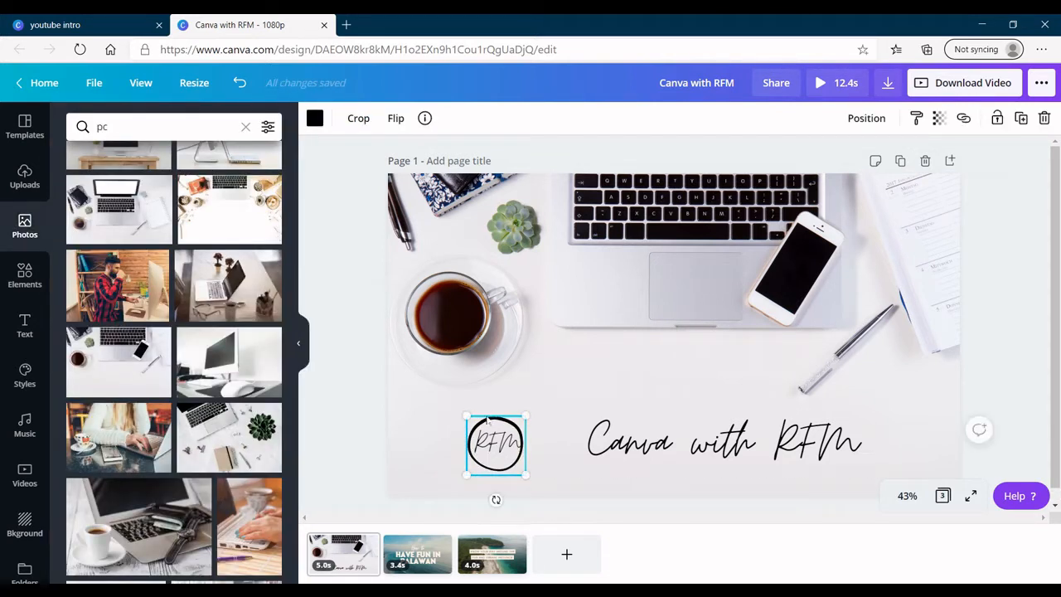
pyautogui.click(368, 368)
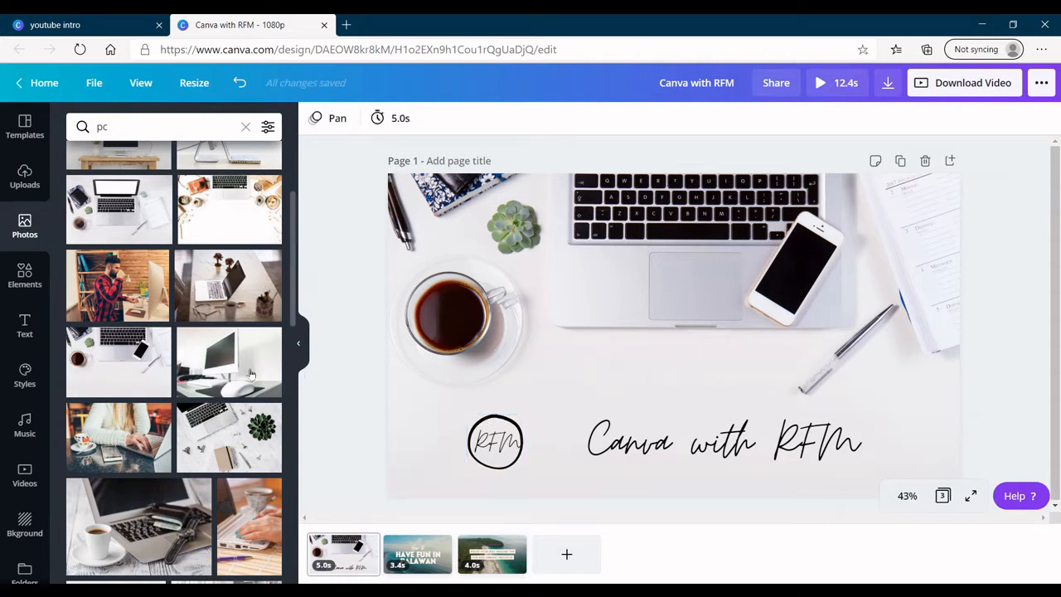
pyautogui.rightClick(439, 551)
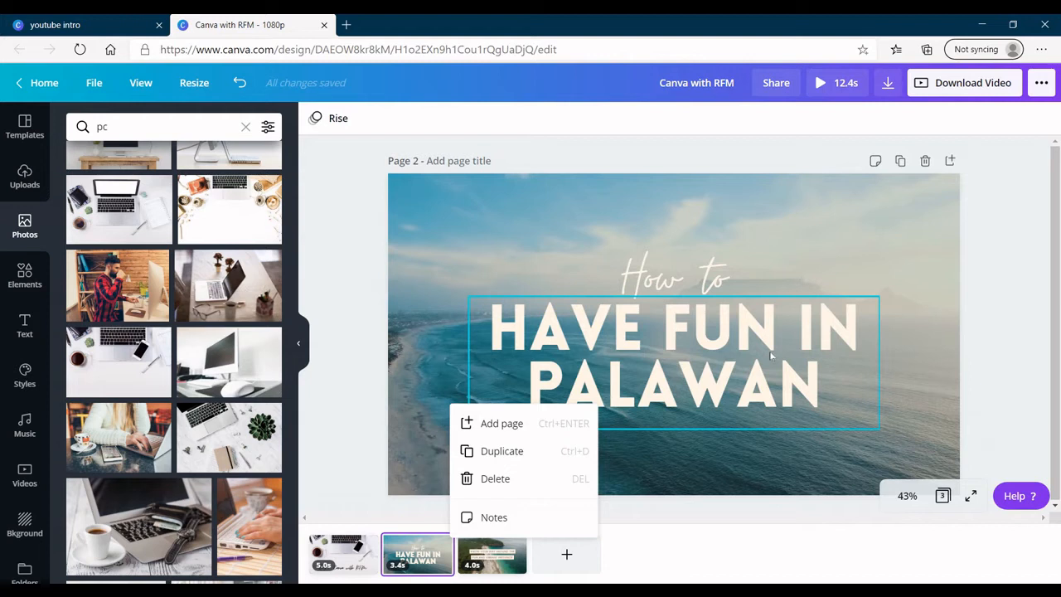
pyautogui.click(365, 544)
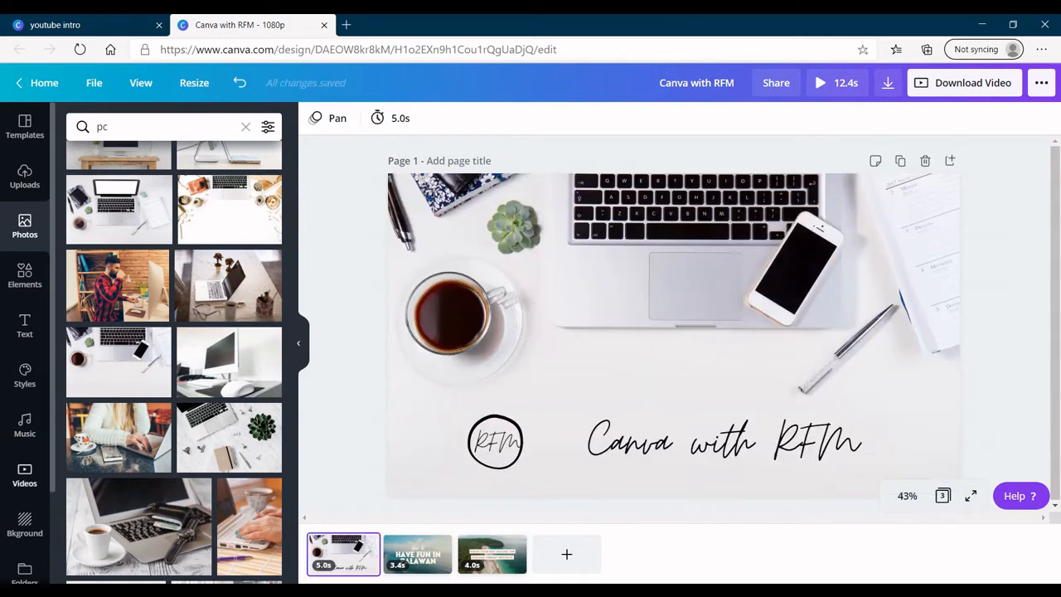
# Search the stock videos for "pc" and set the 20-second clip of the gold laptop as page 1's background.
pyautogui.click(25, 481)
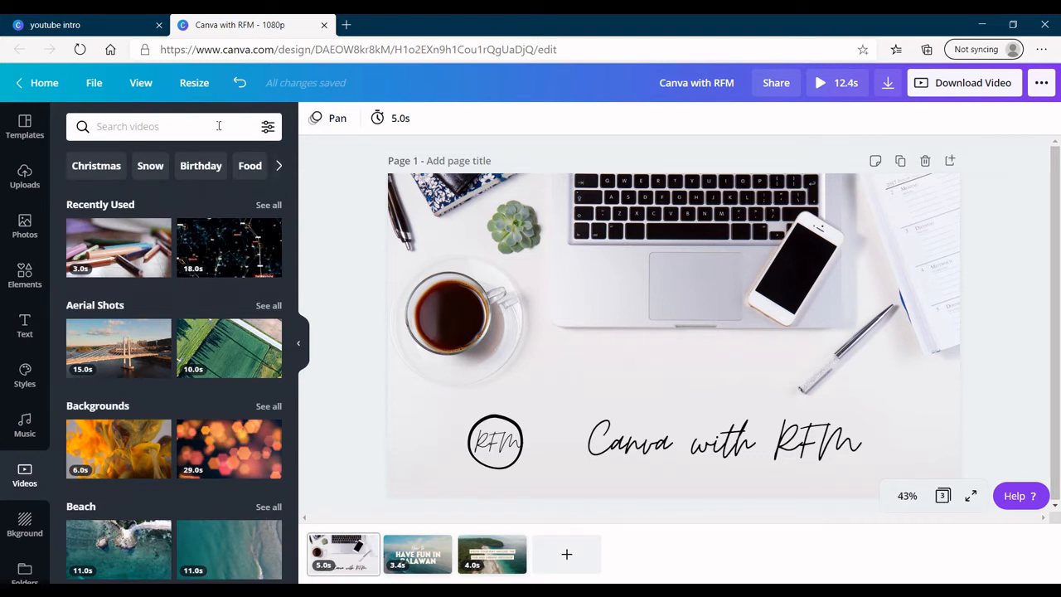
pyautogui.click(219, 126)
pyautogui.write('pc')
pyautogui.press('Return')
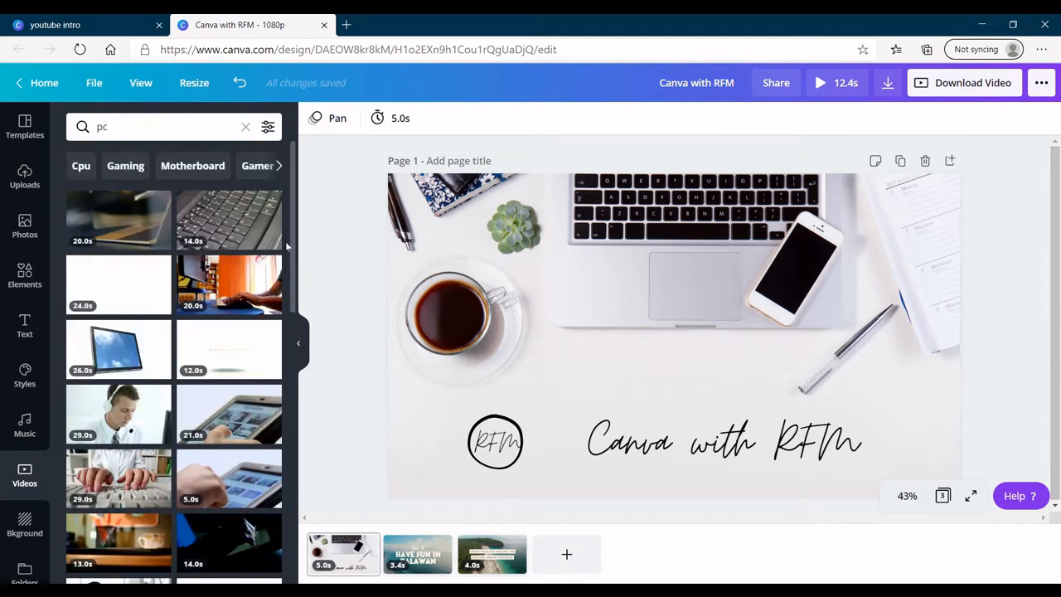
pyautogui.moveTo(133, 217); pyautogui.dragTo(531, 235)
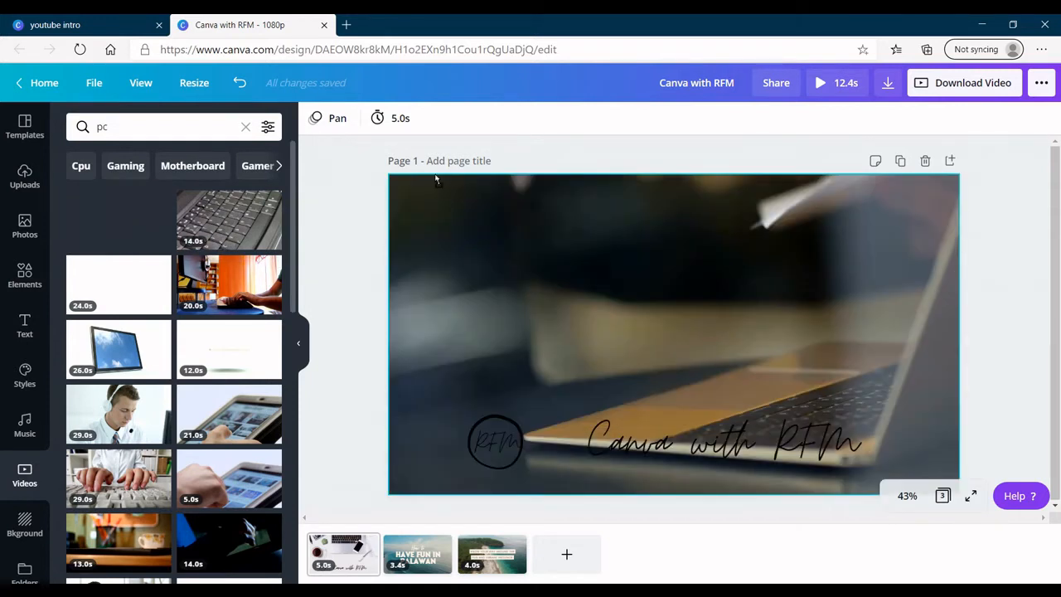
# Move the Canva with RFM title, circle and initials together to just above the middle of page 1, slightly further left.
pyautogui.click(714, 431)
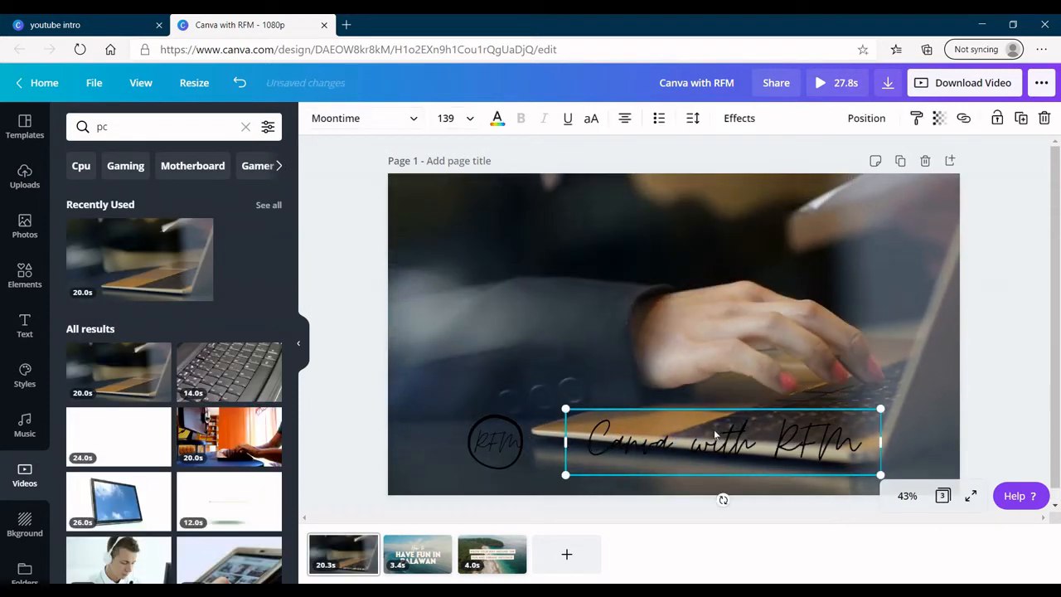
pyautogui.keyDown('shift'); pyautogui.click(501, 438); pyautogui.keyUp('shift')
pyautogui.moveTo(679, 468); pyautogui.dragTo(633, 330)
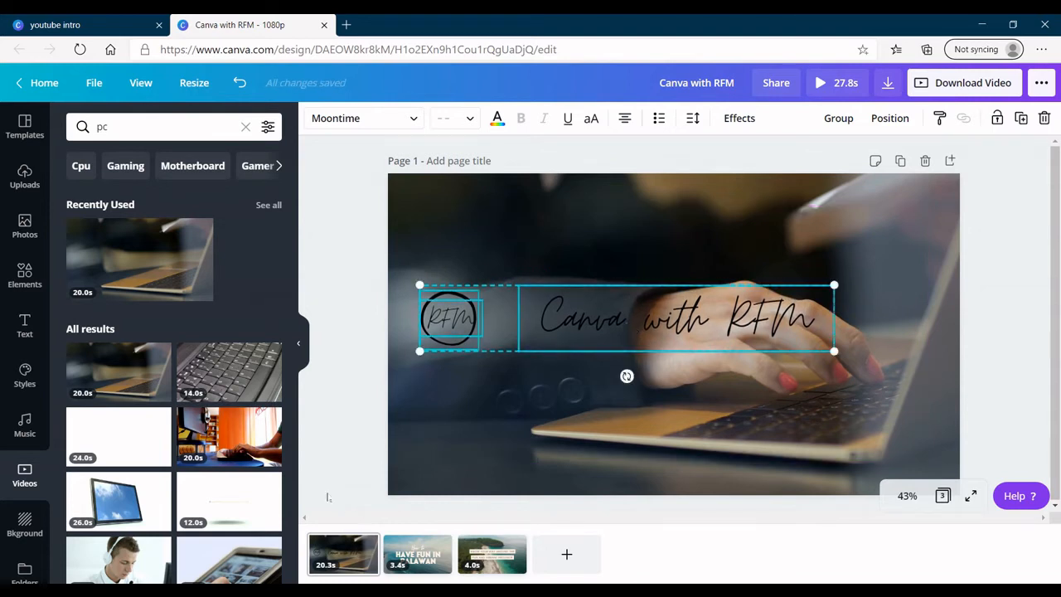
pyautogui.click(354, 382)
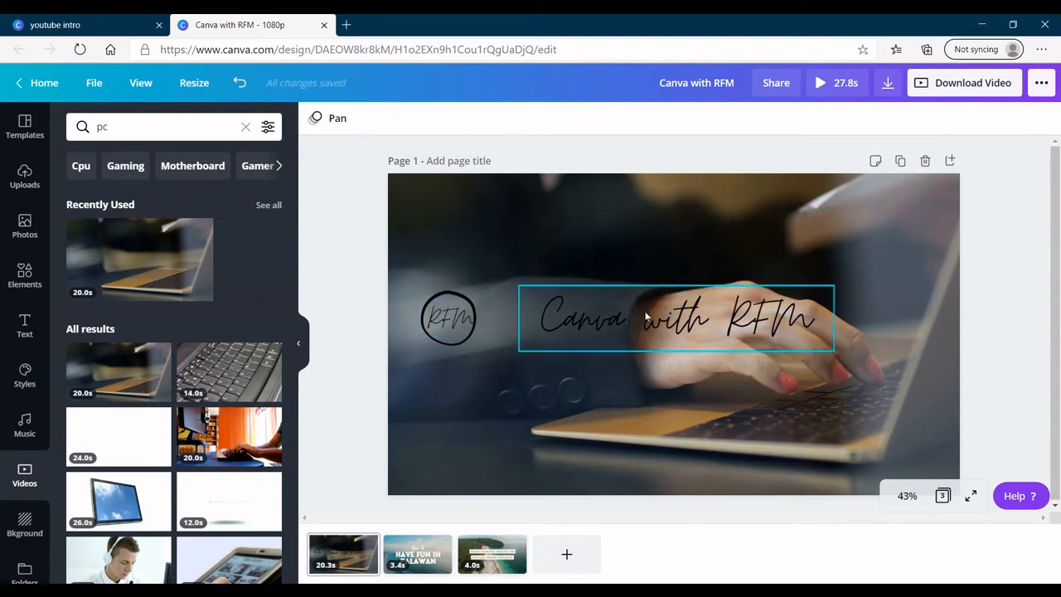
# Change the colour of the Canva with RFM title and the RFM initials to the document's cream colour.
pyautogui.click(638, 315)
pyautogui.click(498, 117)
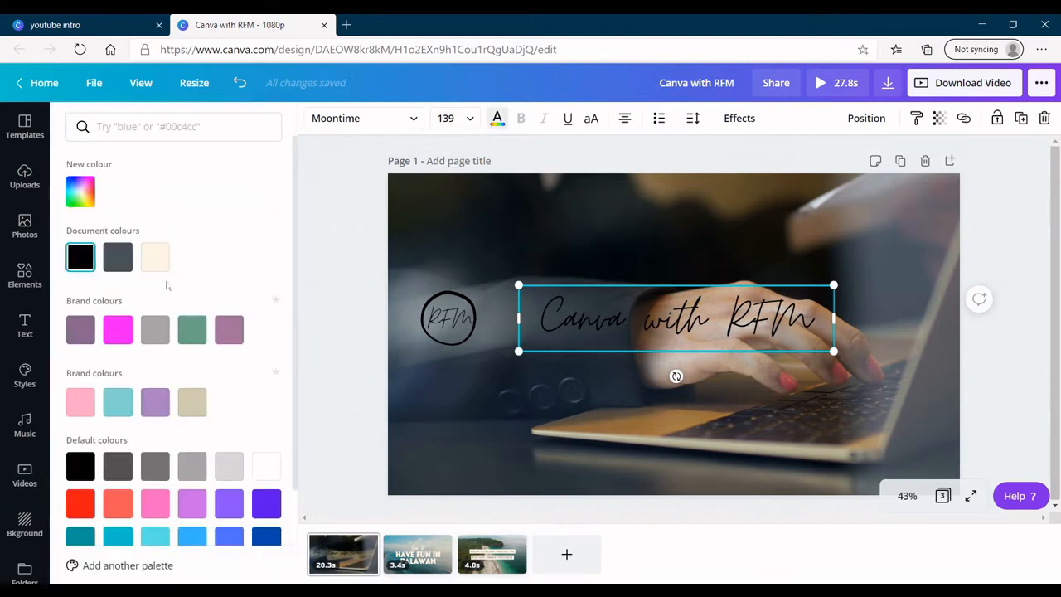
pyautogui.click(155, 257)
pyautogui.click(452, 318)
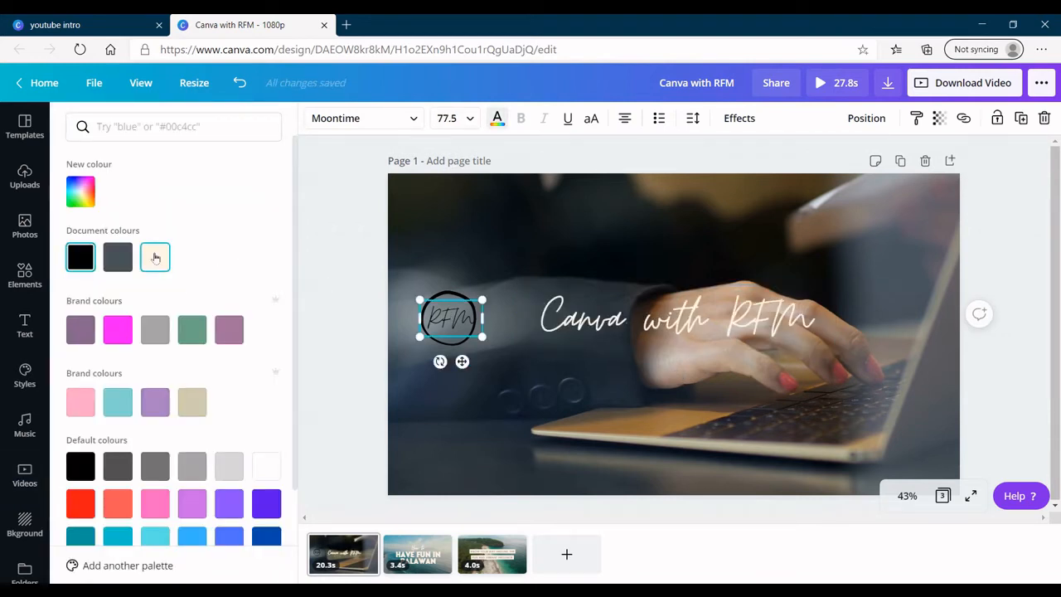
pyautogui.click(155, 257)
# Recolour the circle around the RFM initials in the document's cream colour.
pyautogui.click(439, 296)
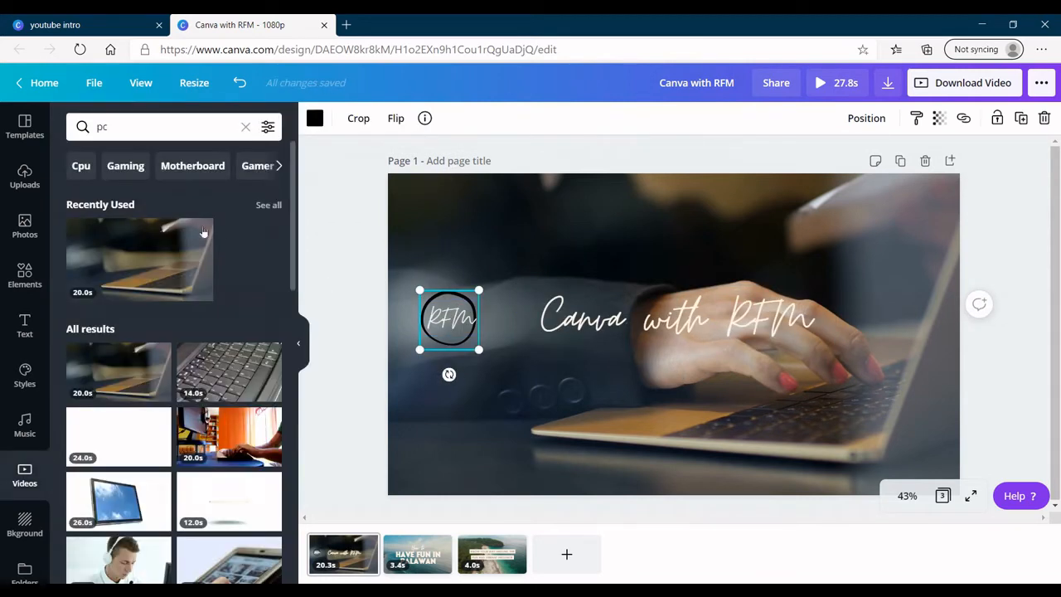
pyautogui.click(315, 118)
pyautogui.click(155, 259)
pyautogui.click(347, 337)
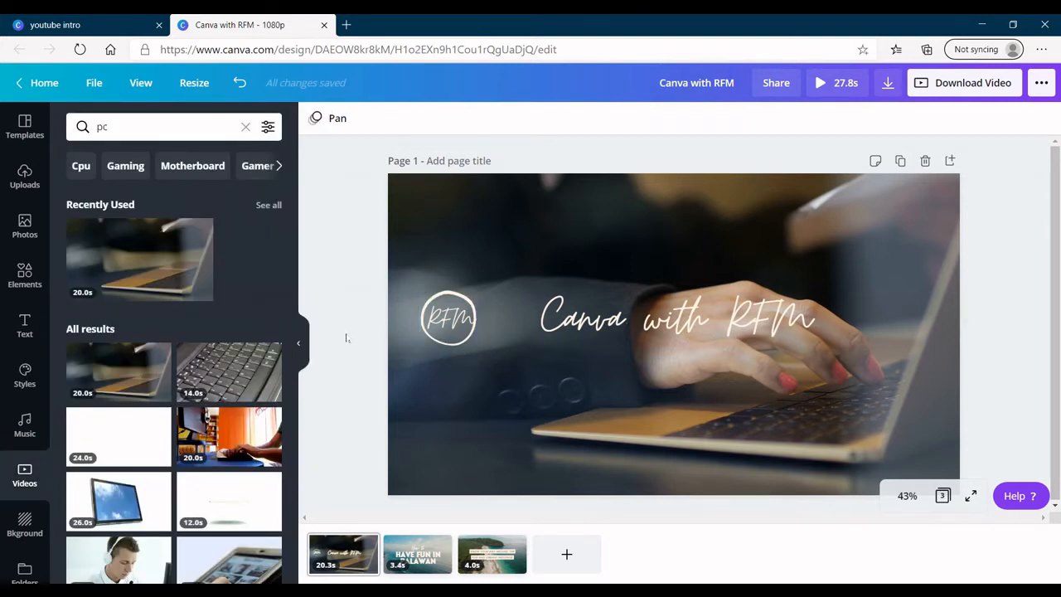
# Replace the HAVE FUN IN PALAWAN headline on page 2 with DESIGN ANYTHING.
pyautogui.click(438, 544)
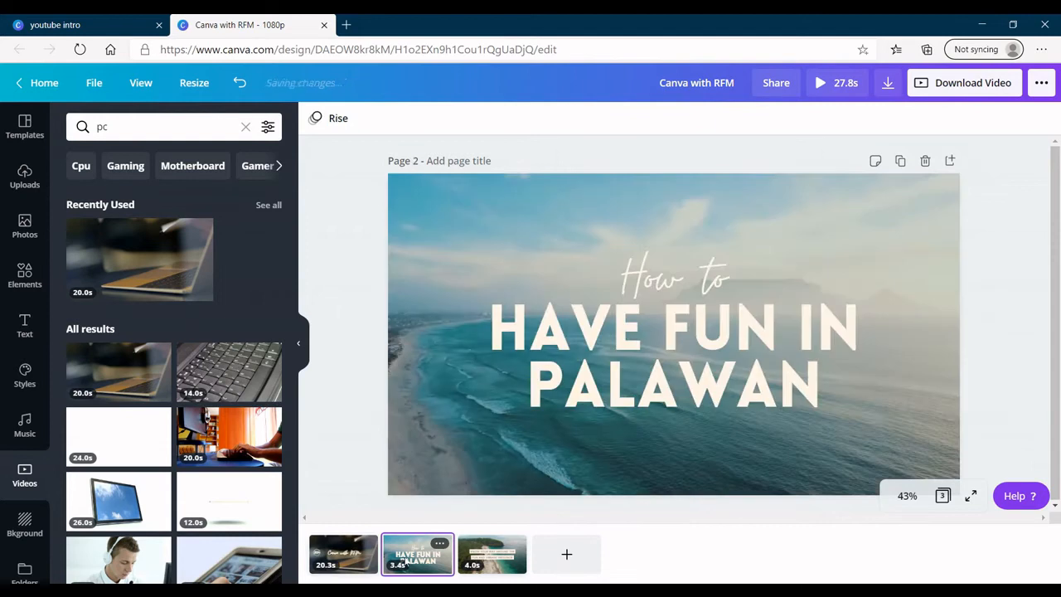
pyautogui.click(729, 361)
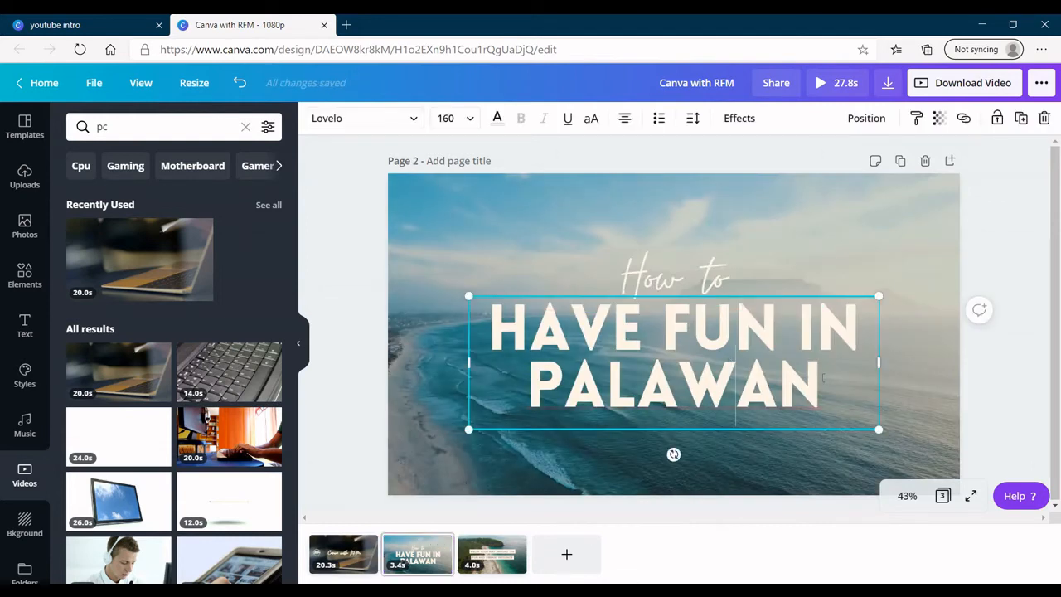
pyautogui.press('BackSpace')
pyautogui.press('BackSpace')
pyautogui.press('BackSpace')
pyautogui.press('BackSpace')
pyautogui.press('BackSpace')
pyautogui.press('BackSpace')
pyautogui.press('BackSpace')
pyautogui.press('BackSpace')
pyautogui.press('BackSpace')
pyautogui.press('BackSpace')
pyautogui.press('BackSpace')
pyautogui.press('BackSpace')
pyautogui.press('BackSpace')
pyautogui.press('BackSpace')
pyautogui.press('BackSpace')
pyautogui.press('BackSpace')
pyautogui.press('BackSpace')
pyautogui.press('BackSpace')
pyautogui.press('BackSpace')
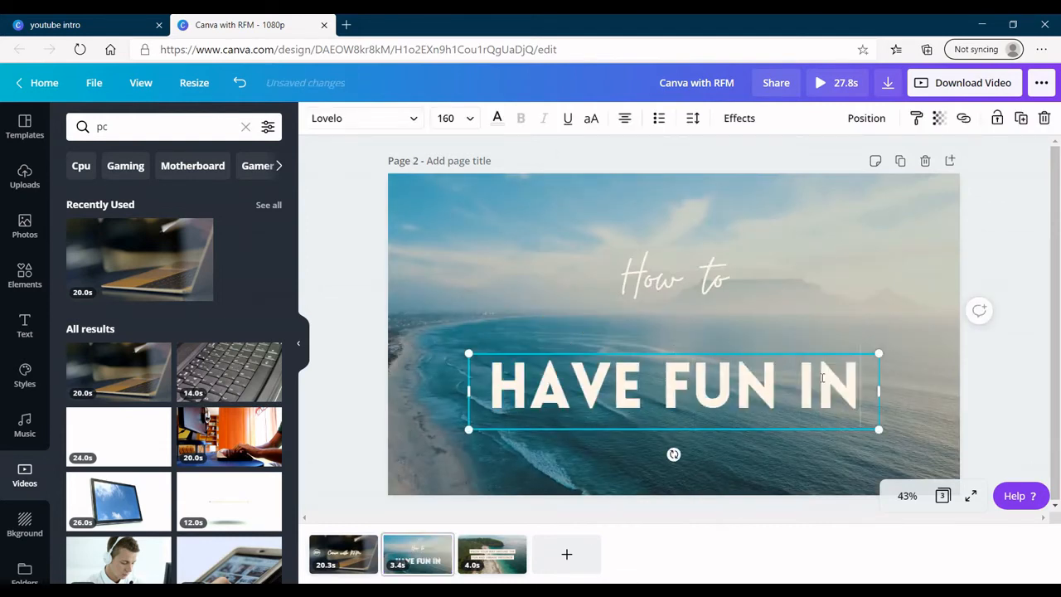
pyautogui.write('DESIGN ANYT')
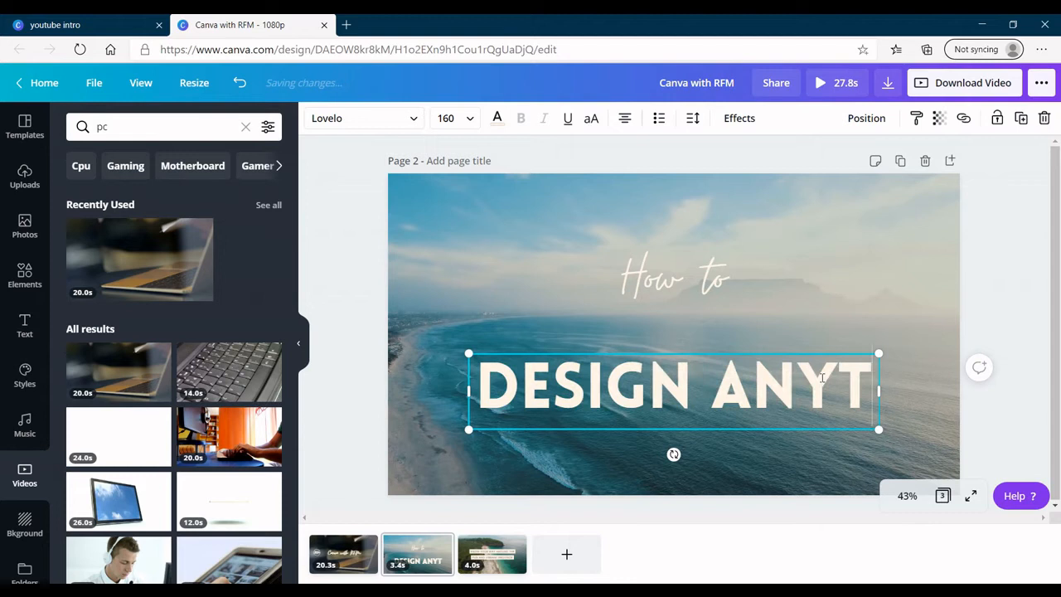
pyautogui.write('HING')
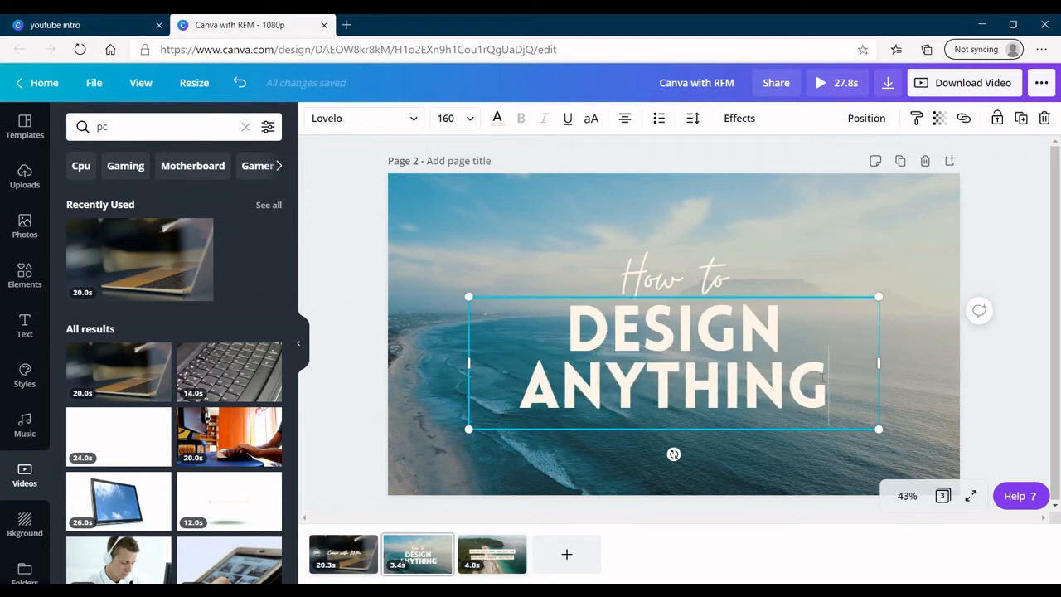
pyautogui.click(330, 396)
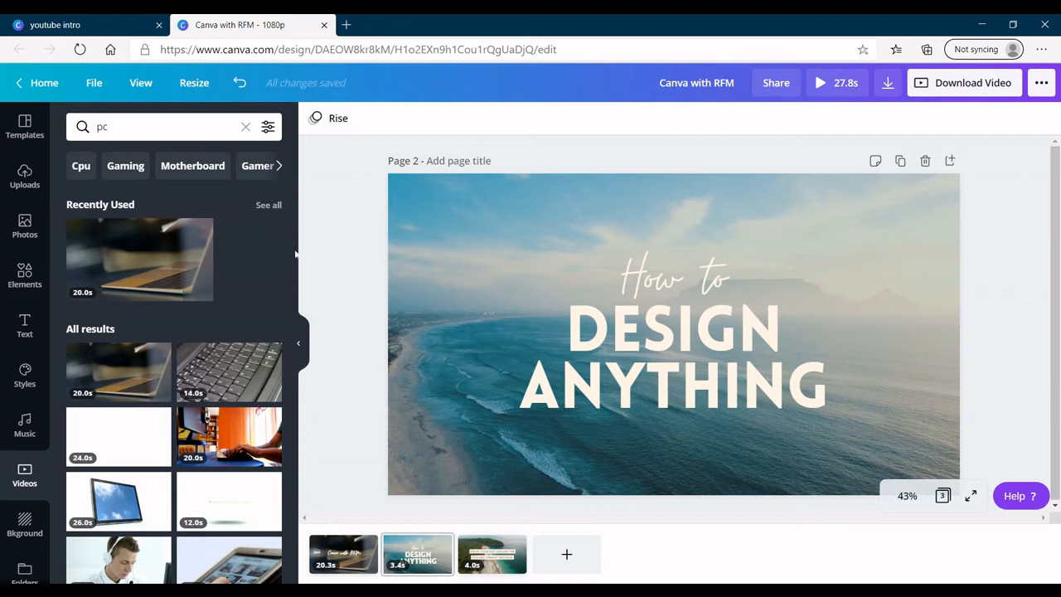
# Try four pc videos on page 2, the tablet, glowing ring, blossom laptop and new game clips, and delete each one.
pyautogui.moveTo(295, 264); pyautogui.dragTo(290, 397)
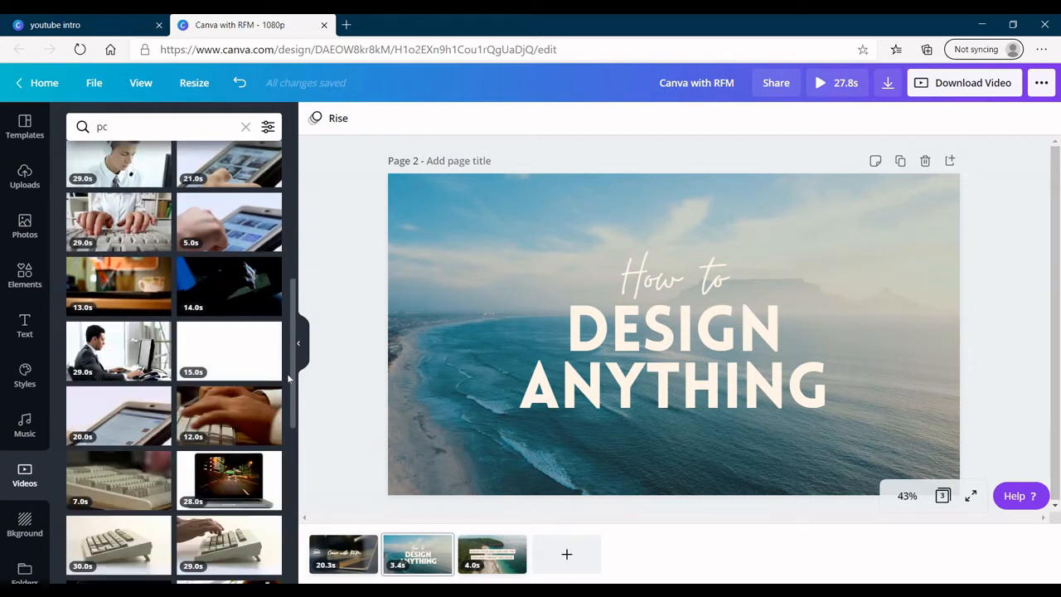
pyautogui.scroll(-2, 294, 382)
pyautogui.click(229, 308)
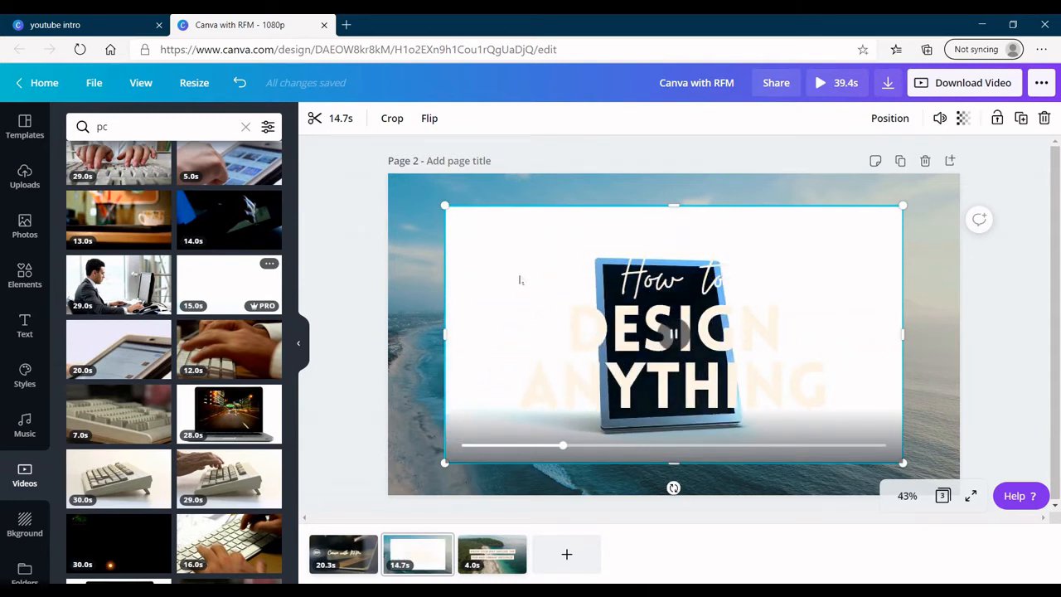
pyautogui.press('Delete')
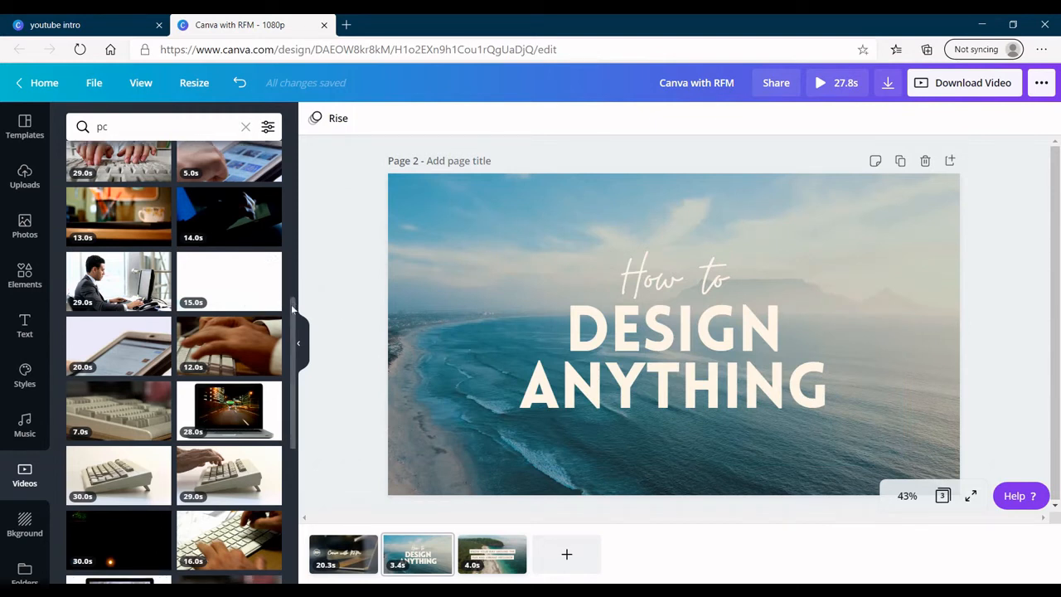
pyautogui.moveTo(292, 300); pyautogui.dragTo(291, 379)
pyautogui.click(213, 470)
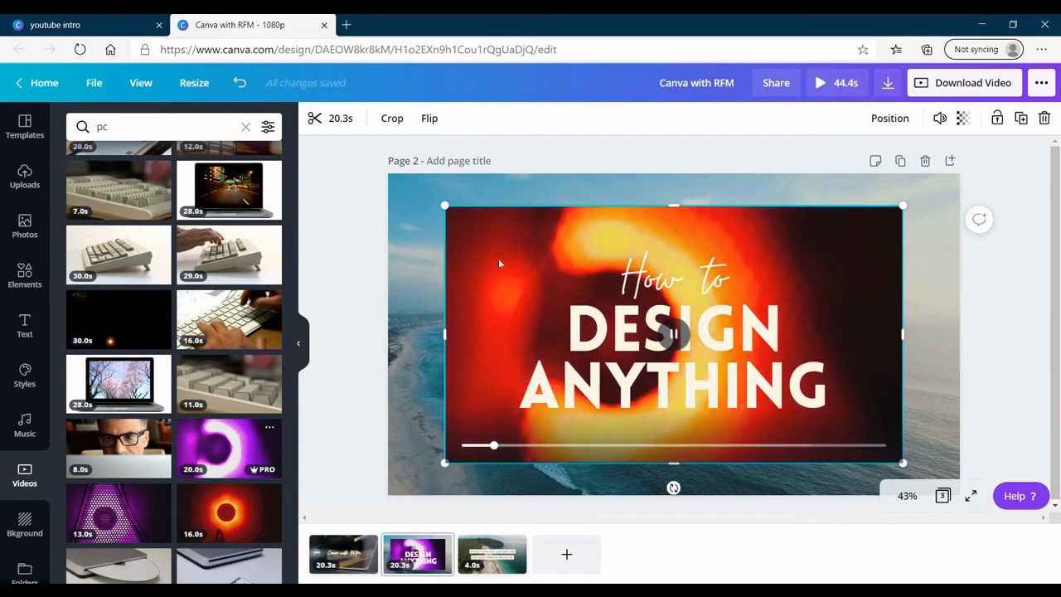
pyautogui.press('Delete')
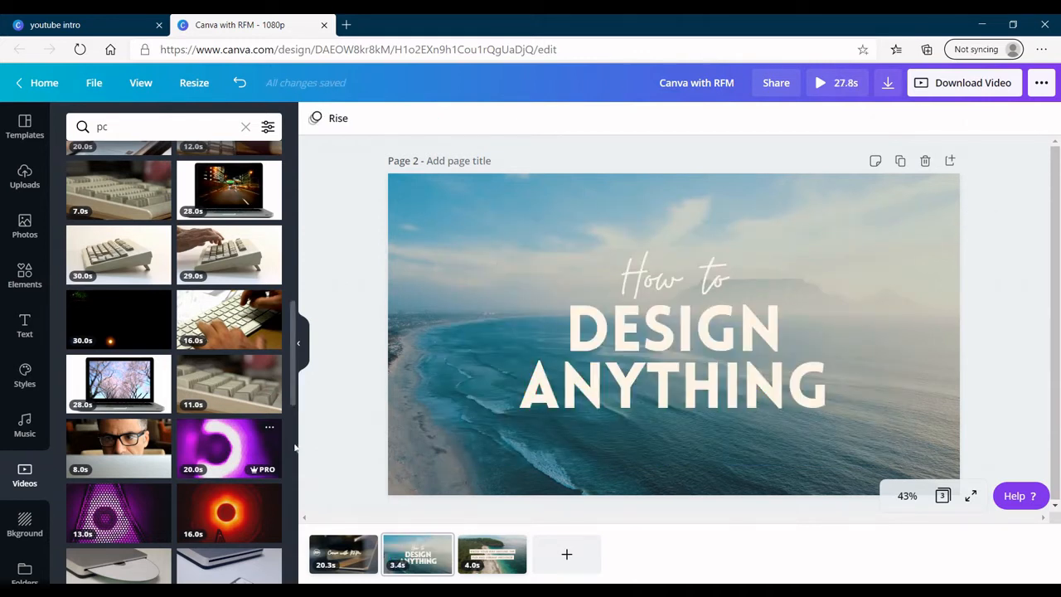
pyautogui.click(118, 383)
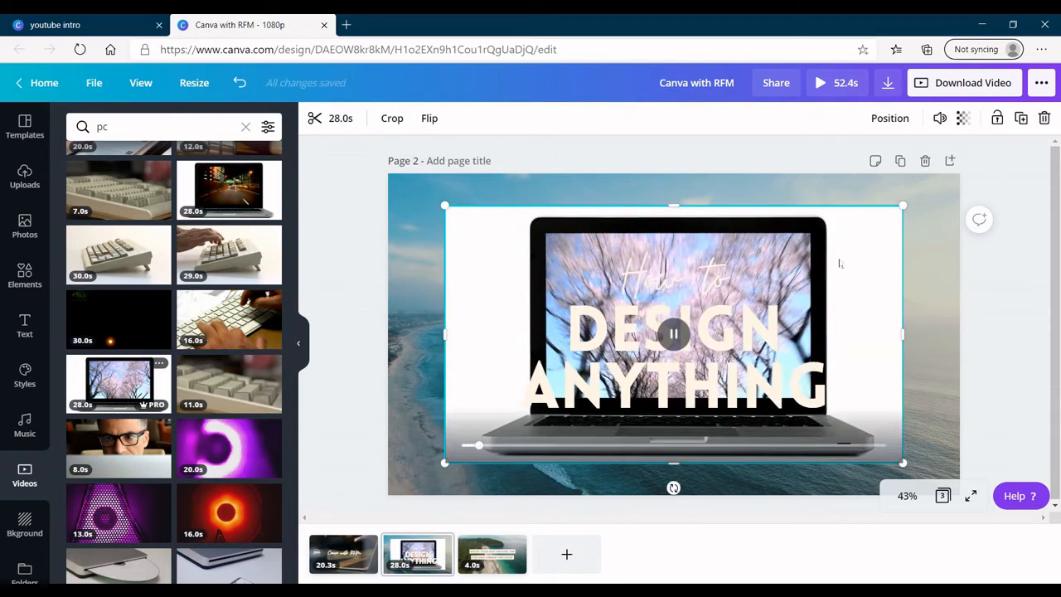
pyautogui.press('Delete')
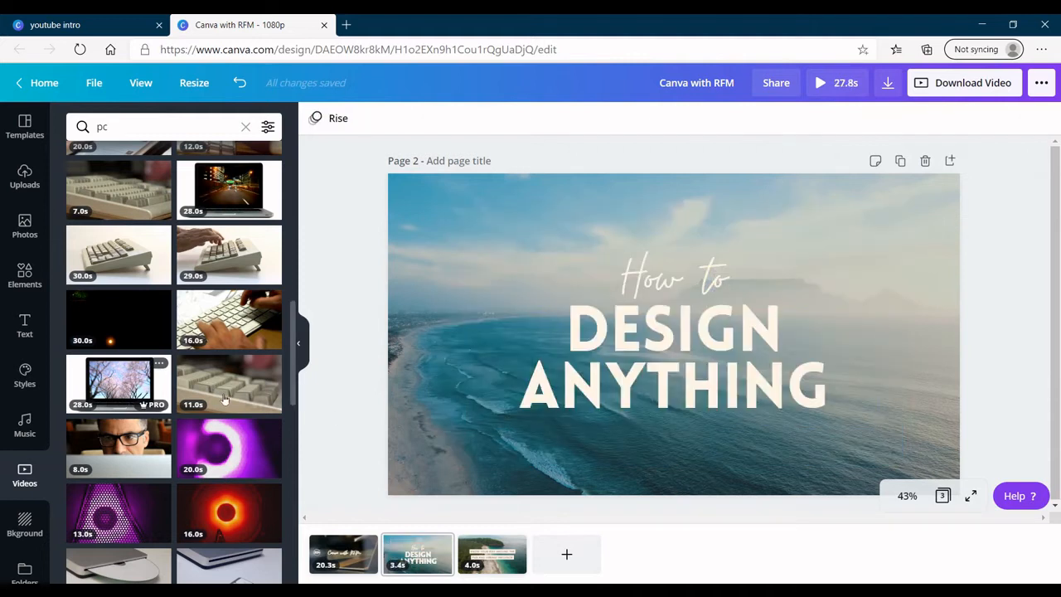
pyautogui.click(141, 342)
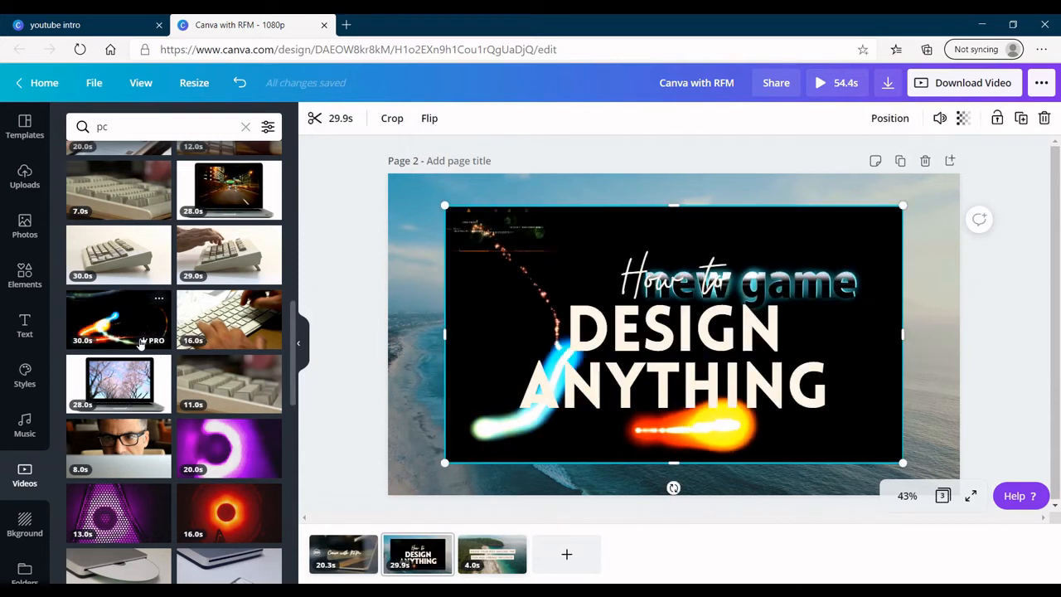
pyautogui.press('Delete')
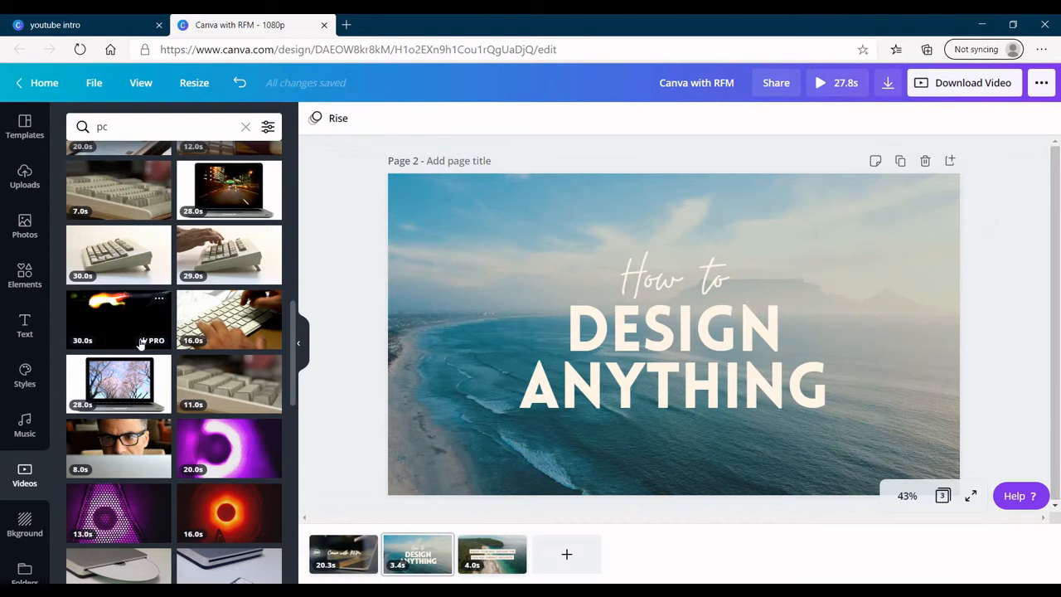
# Add the 13-second video of the silver device and white keyboard to page 2 and make it the page's background.
pyautogui.scroll(-4, 286, 426)
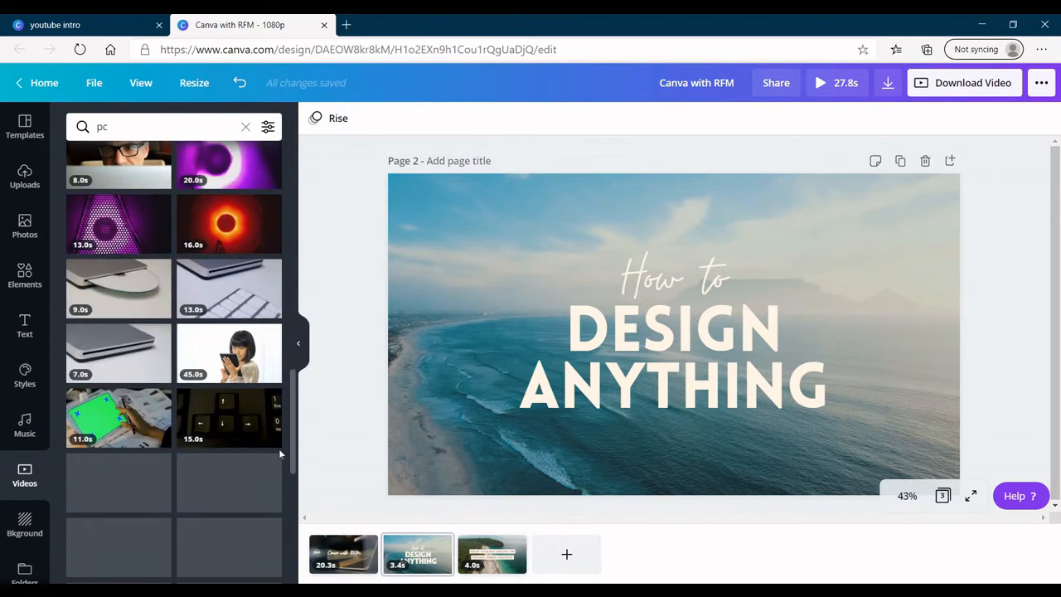
pyautogui.click(229, 289)
pyautogui.click(510, 257)
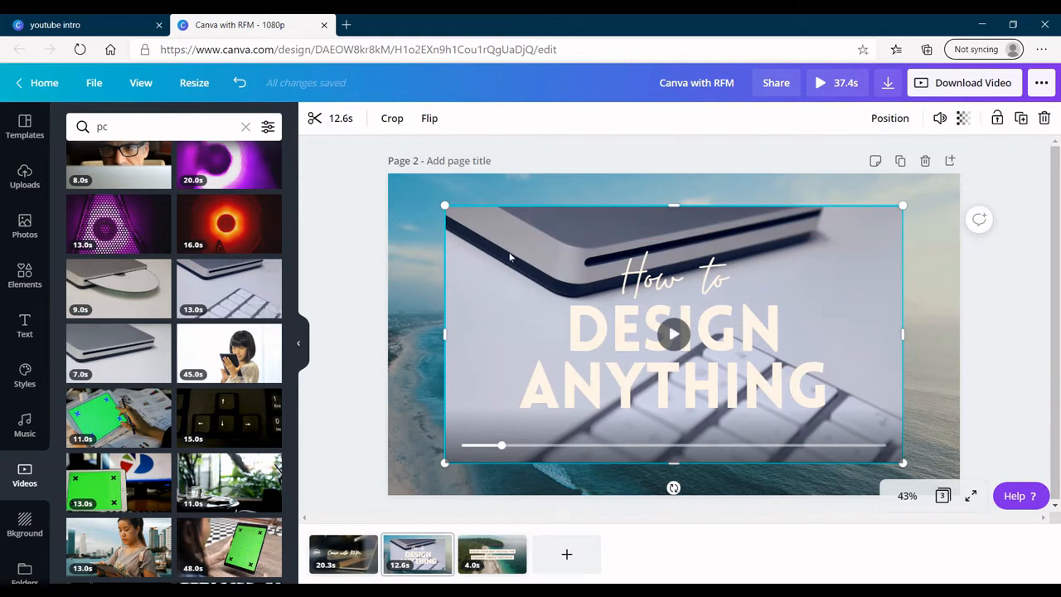
pyautogui.rightClick(509, 251)
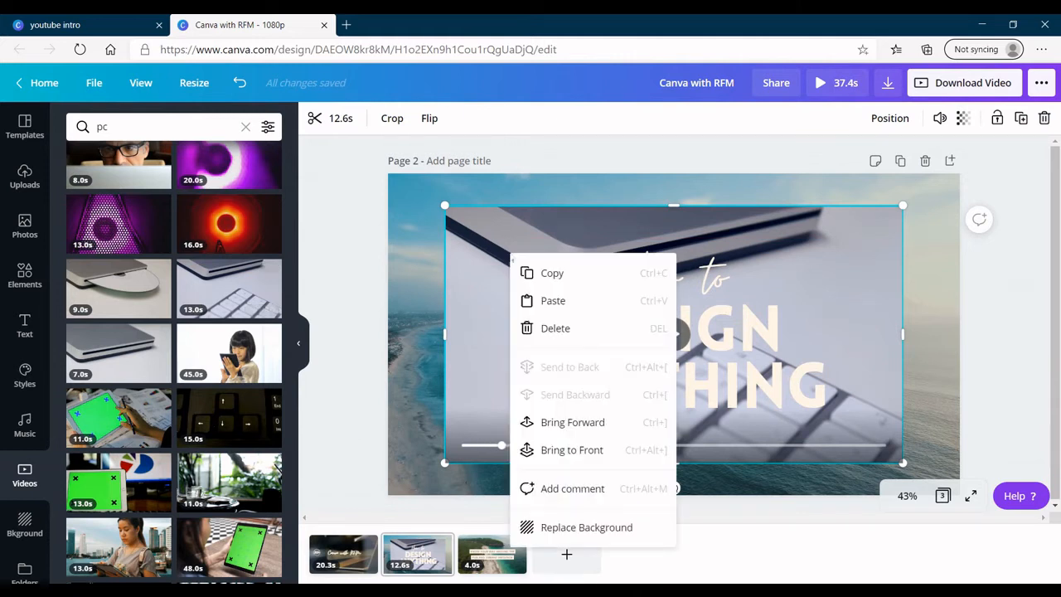
pyautogui.click(555, 525)
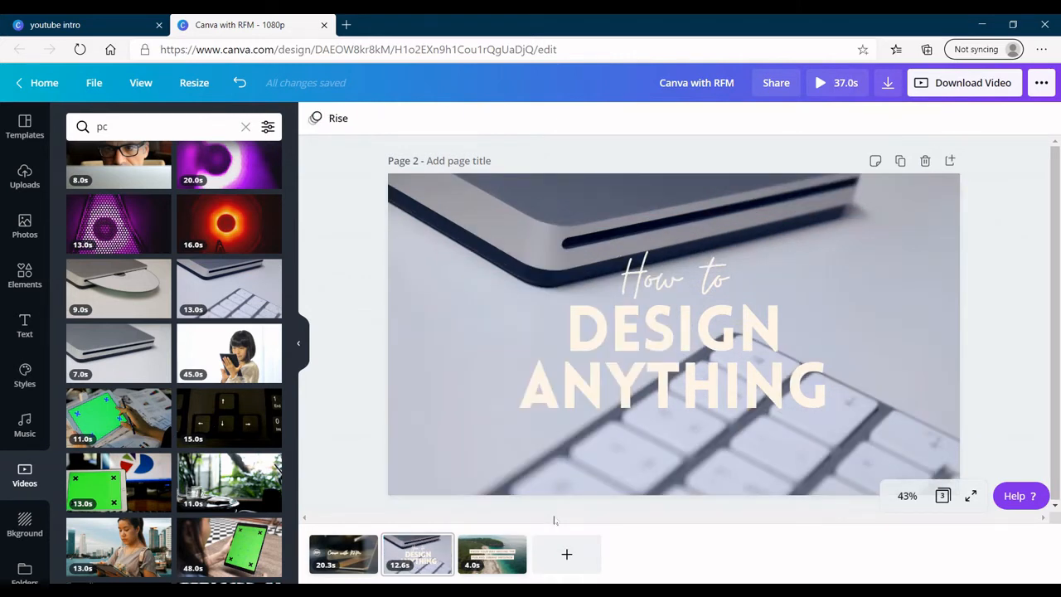
# Recolour the DESIGN ANYTHING headline and the How to text on page 2 black.
pyautogui.click(704, 320)
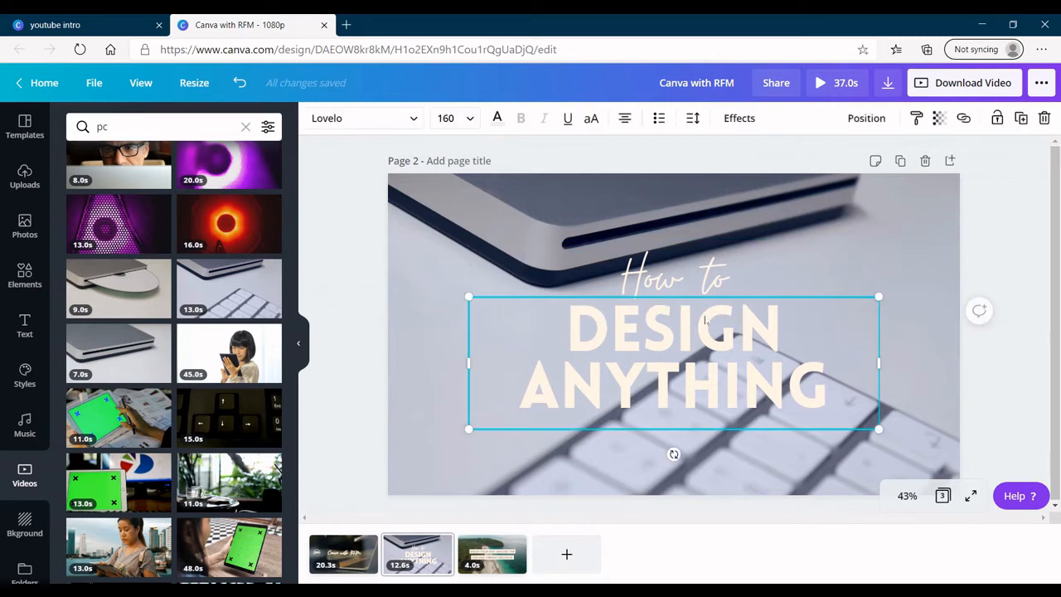
pyautogui.click(496, 120)
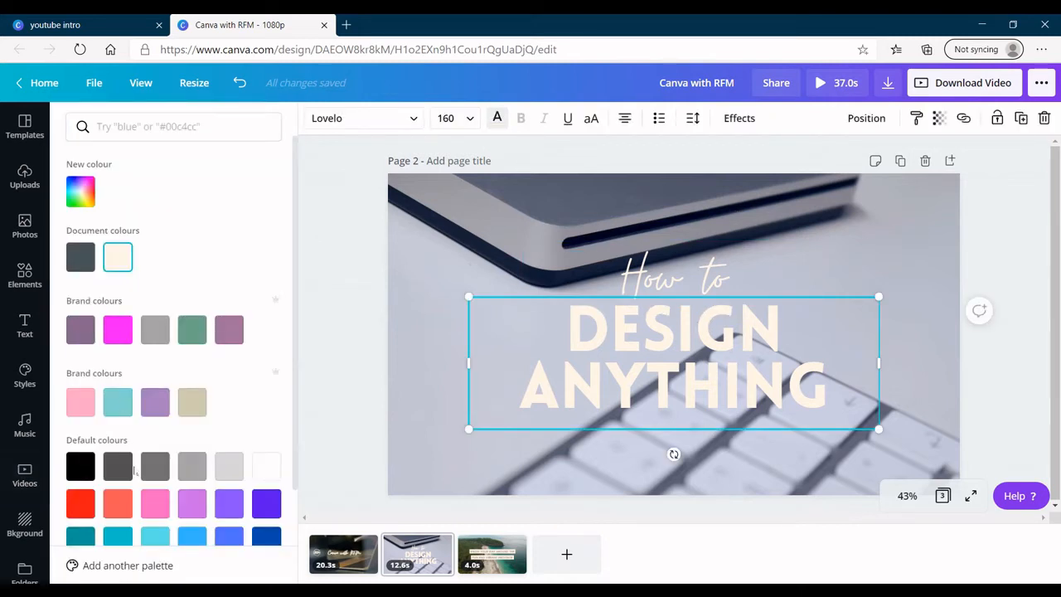
pyautogui.click(80, 466)
pyautogui.click(667, 286)
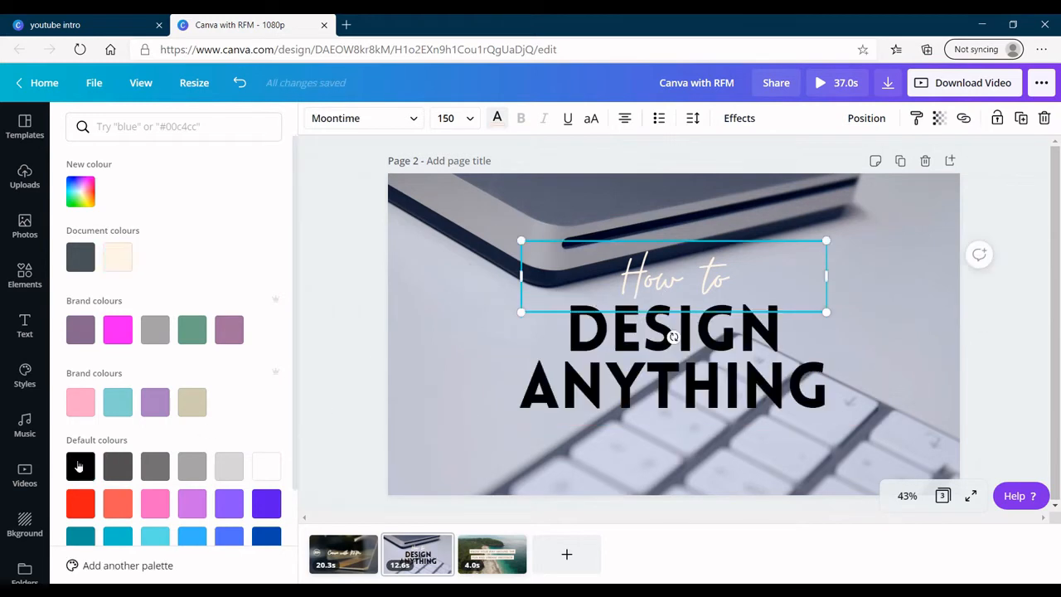
pyautogui.click(356, 347)
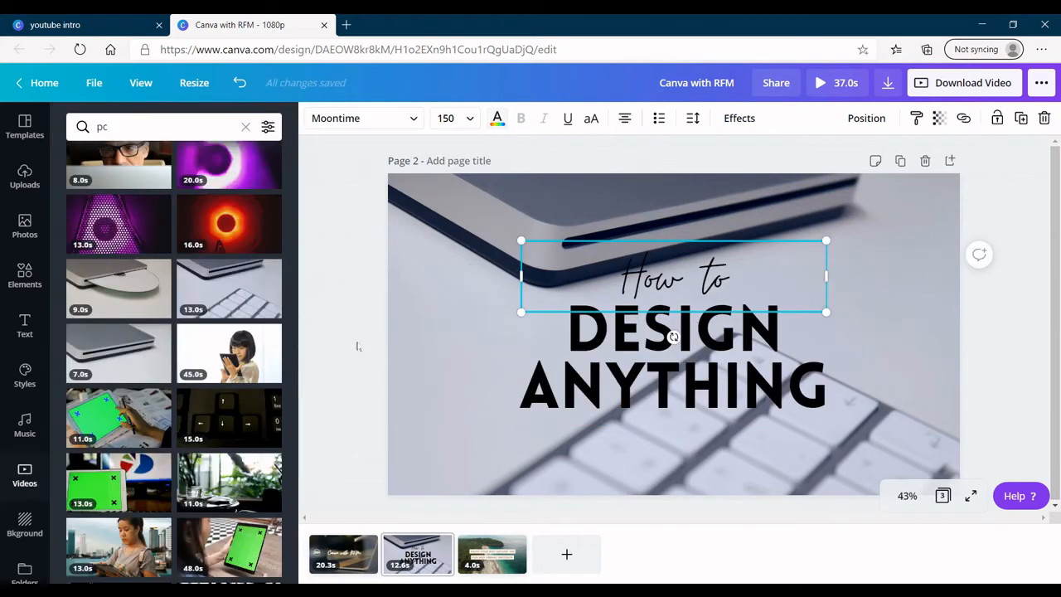
# Paste the copied grey rectangle onto page 2, shrink it to fit around the text, and align it to the page's middle.
pyautogui.hotkey('ctrl', 'v')
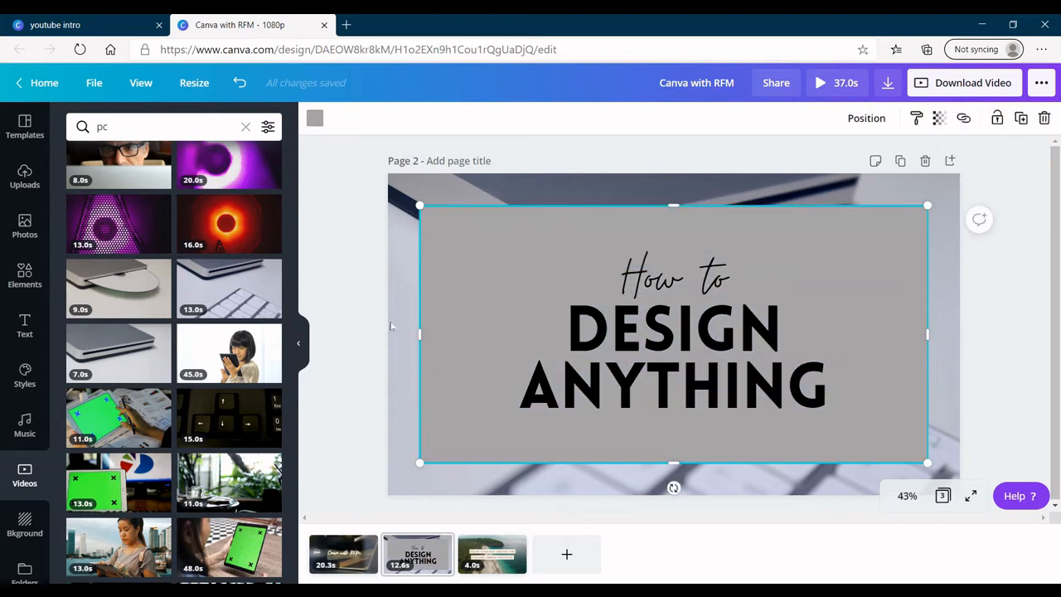
pyautogui.moveTo(677, 204); pyautogui.dragTo(676, 247)
pyautogui.moveTo(674, 462); pyautogui.dragTo(674, 412)
pyautogui.moveTo(419, 331); pyautogui.dragTo(507, 338)
pyautogui.moveTo(931, 351); pyautogui.dragTo(825, 348)
pyautogui.click(867, 121)
pyautogui.click(802, 245)
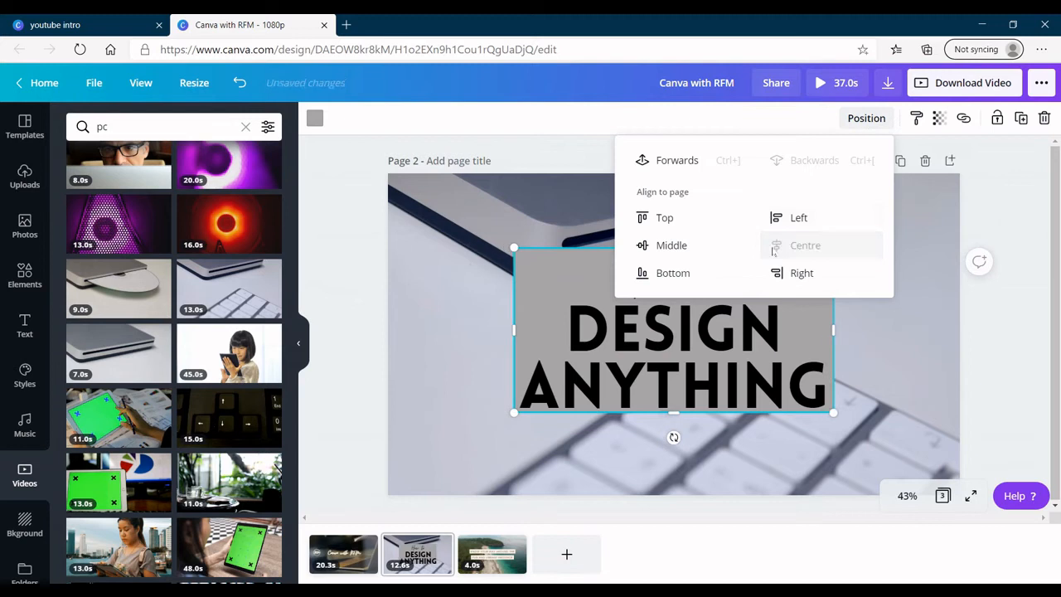
pyautogui.click(667, 245)
# Recolour the rectangle behind the page 2 text dark teal and set its transparency to 37.
pyautogui.click(314, 119)
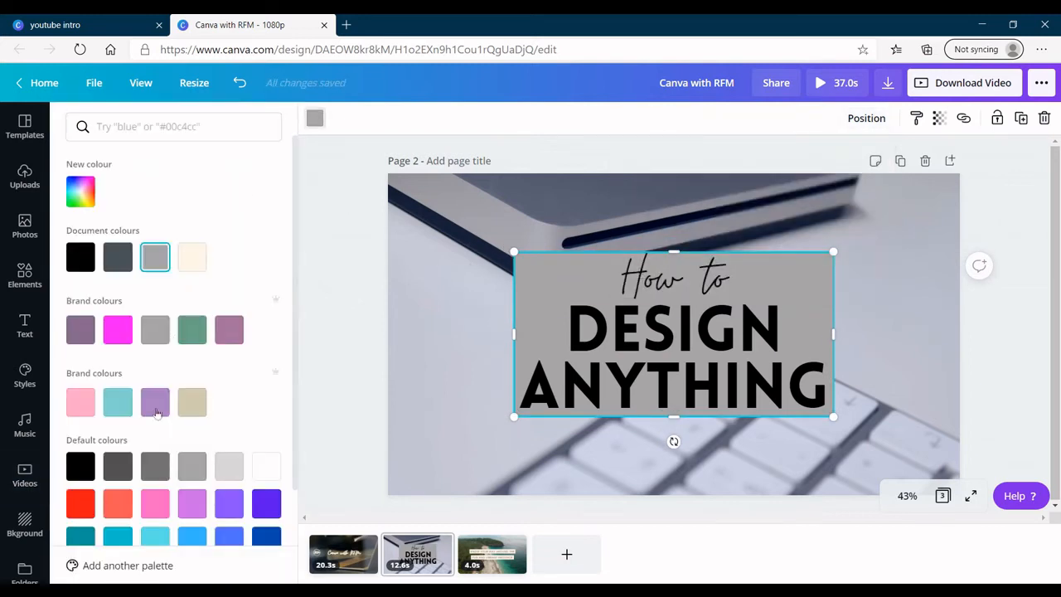
pyautogui.click(80, 537)
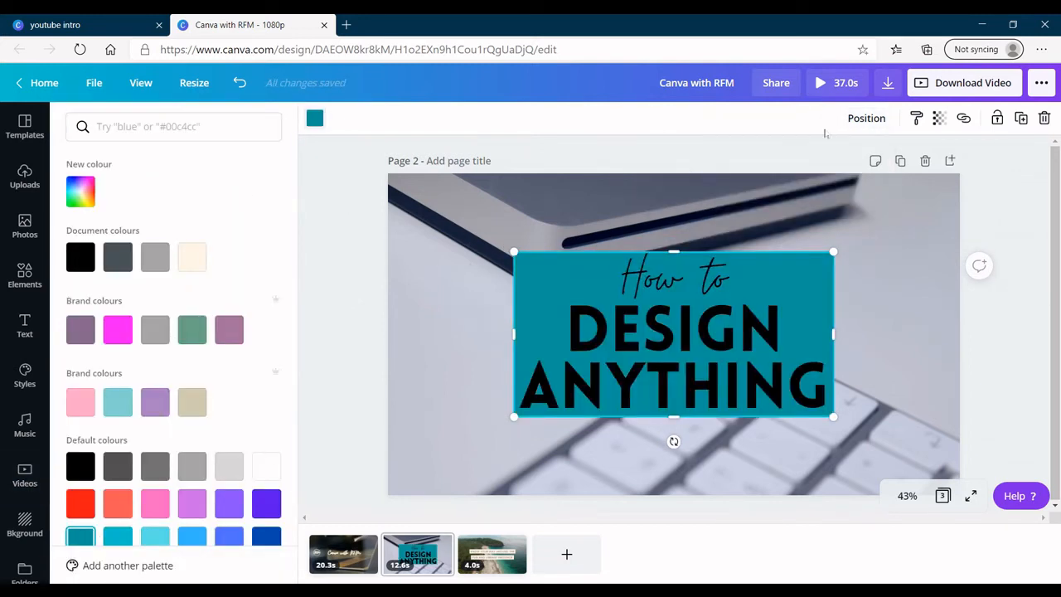
pyautogui.click(942, 119)
pyautogui.moveTo(898, 154); pyautogui.dragTo(841, 155)
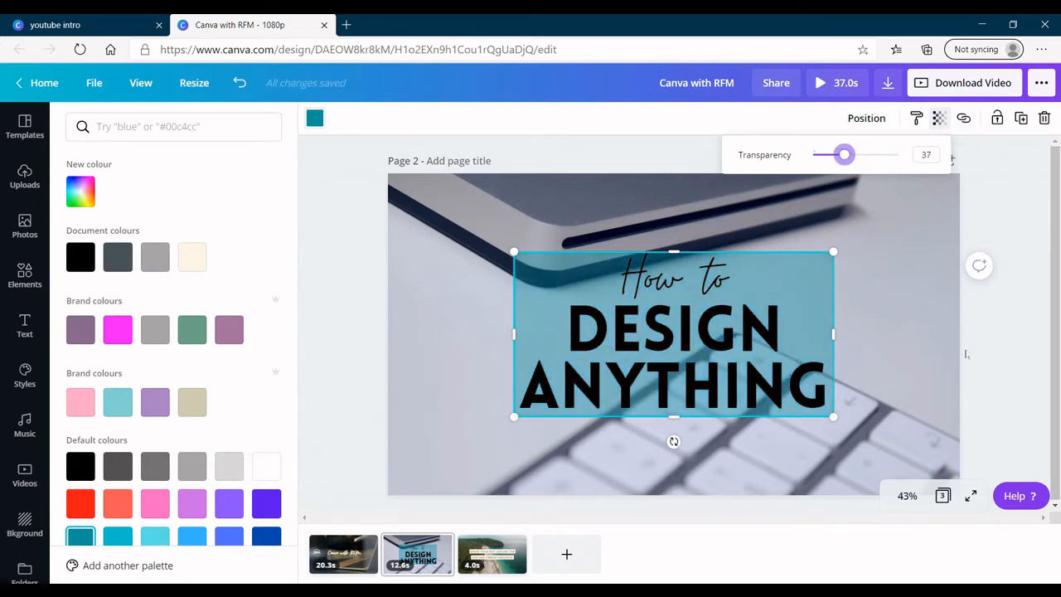
pyautogui.click(996, 351)
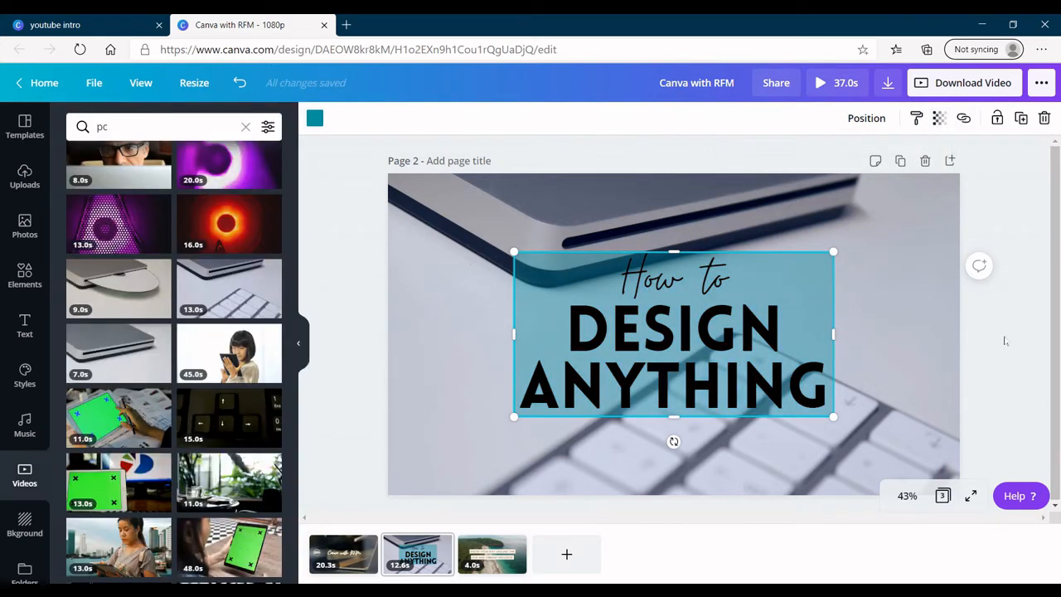
# Replace the upper caption on page 3 with DESIGN ANYTHING DESIGN ANYWHERE and move it up slightly, clear of the lower caption.
pyautogui.click(523, 557)
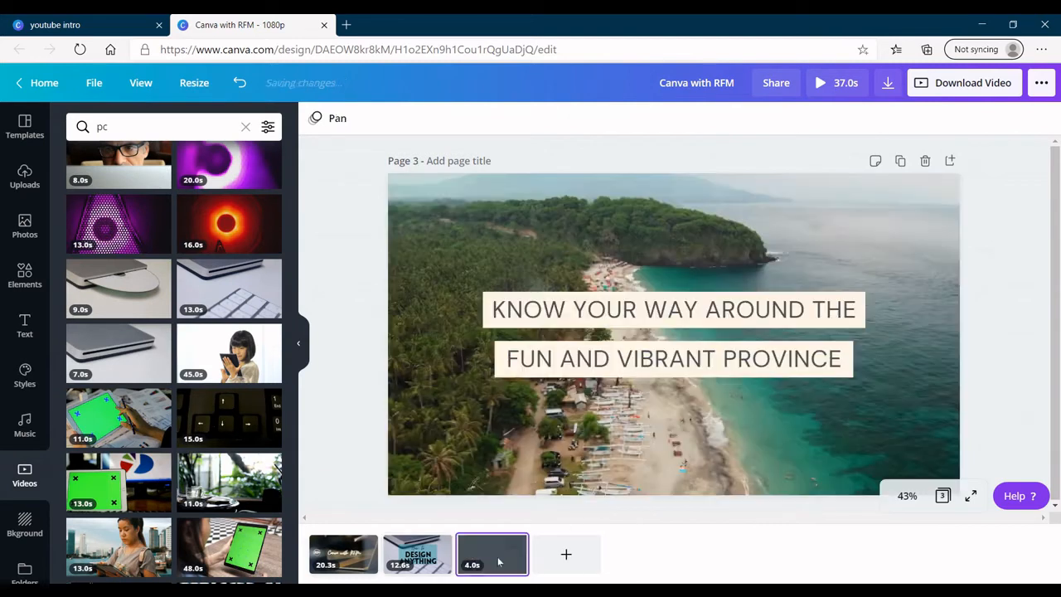
pyautogui.click(701, 309)
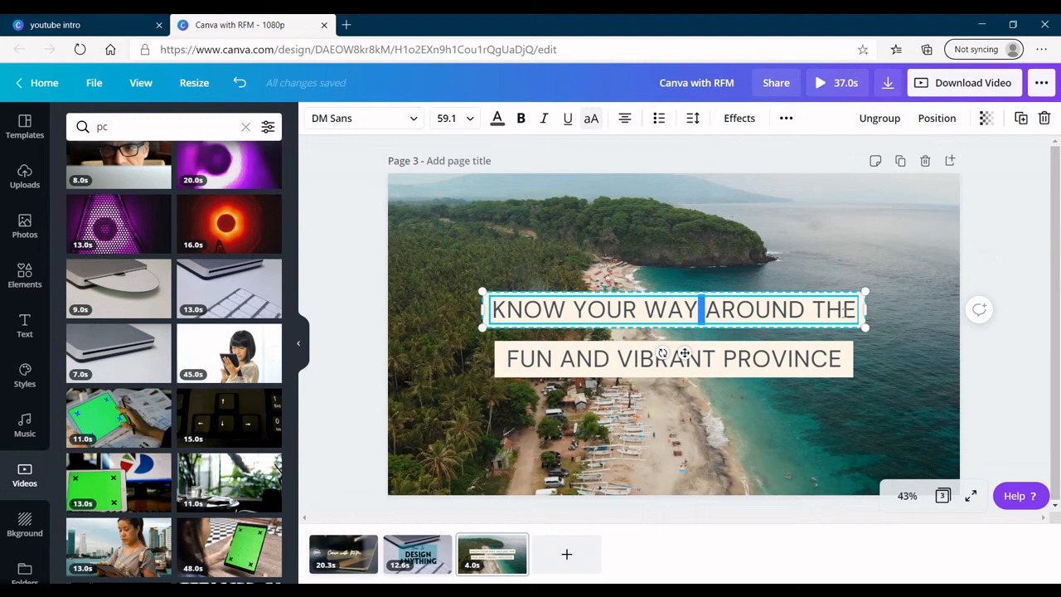
pyautogui.click(850, 311)
pyautogui.press('BackSpace')
pyautogui.press('BackSpace')
pyautogui.press('BackSpace')
pyautogui.press('BackSpace')
pyautogui.press('BackSpace')
pyautogui.press('BackSpace')
pyautogui.press('BackSpace')
pyautogui.press('BackSpace')
pyautogui.press('BackSpace')
pyautogui.press('BackSpace')
pyautogui.press('BackSpace')
pyautogui.press('BackSpace')
pyautogui.press('BackSpace')
pyautogui.press('BackSpace')
pyautogui.press('BackSpace')
pyautogui.press('BackSpace')
pyautogui.press('BackSpace')
pyautogui.press('BackSpace')
pyautogui.press('BackSpace')
pyautogui.press('BackSpace')
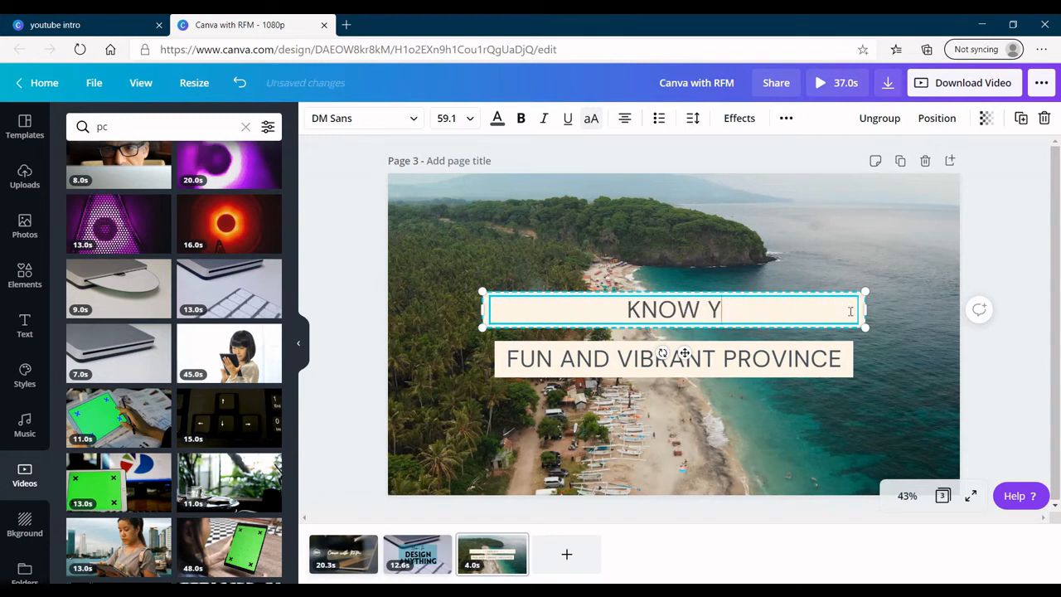
pyautogui.write('DES')
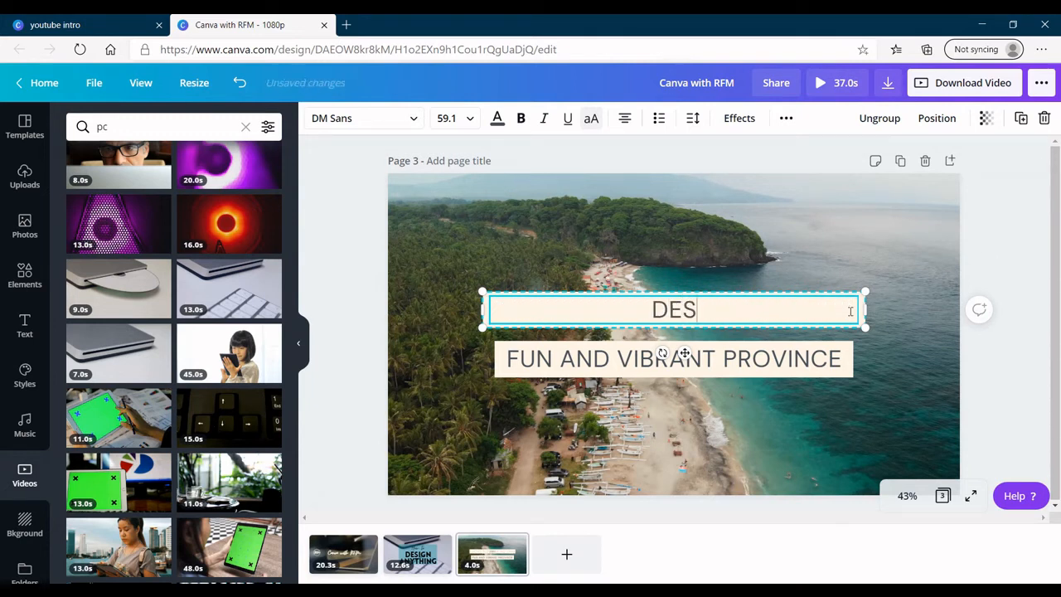
pyautogui.write('IGN ANYRTH')
pyautogui.press('BackSpace')
pyautogui.press('BackSpace')
pyautogui.press('BackSpace')
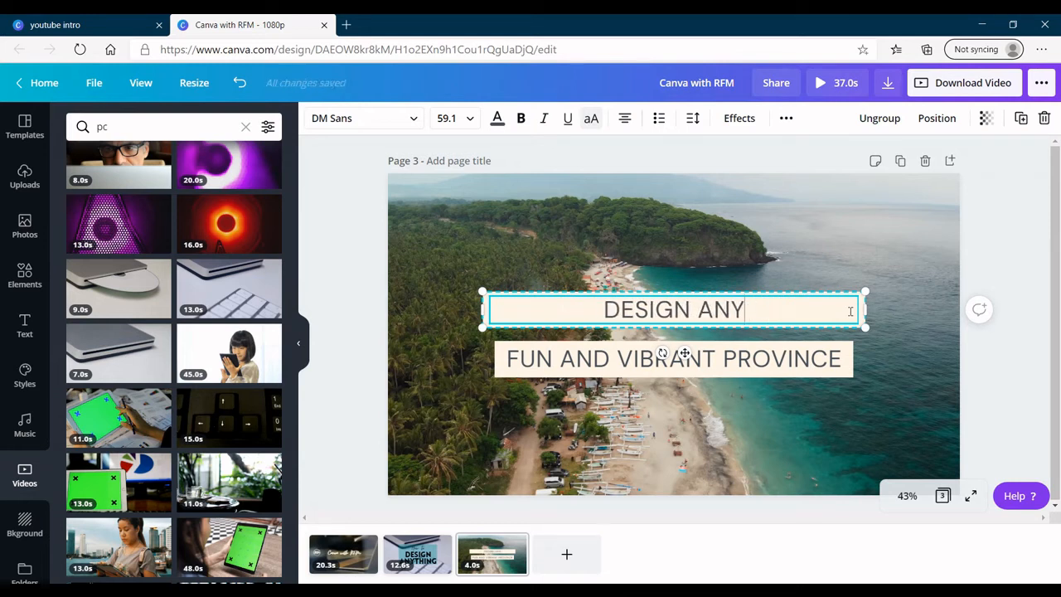
pyautogui.write('THING ')
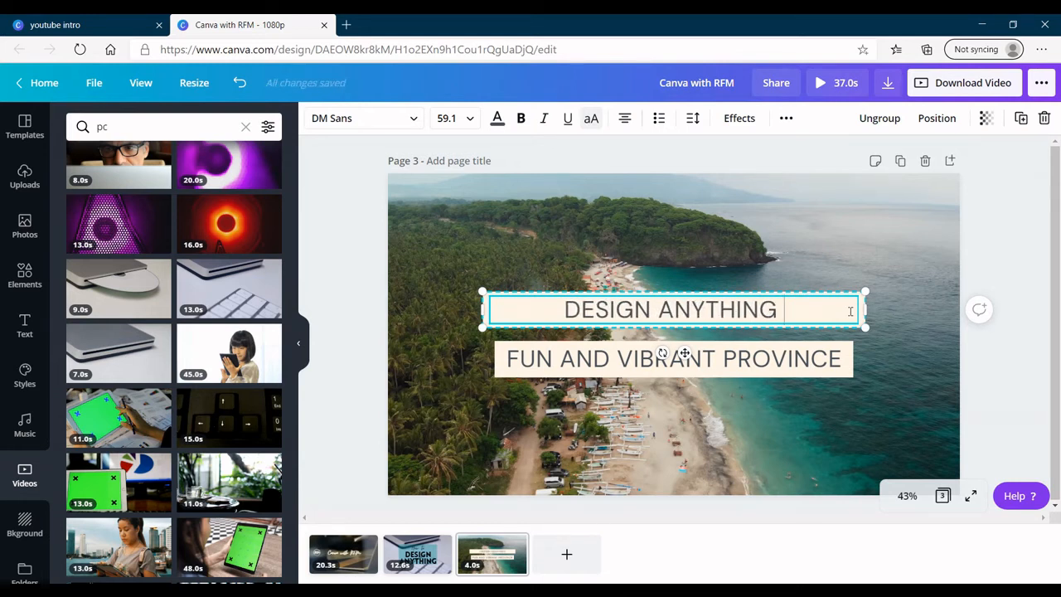
pyautogui.write('DESIGN ')
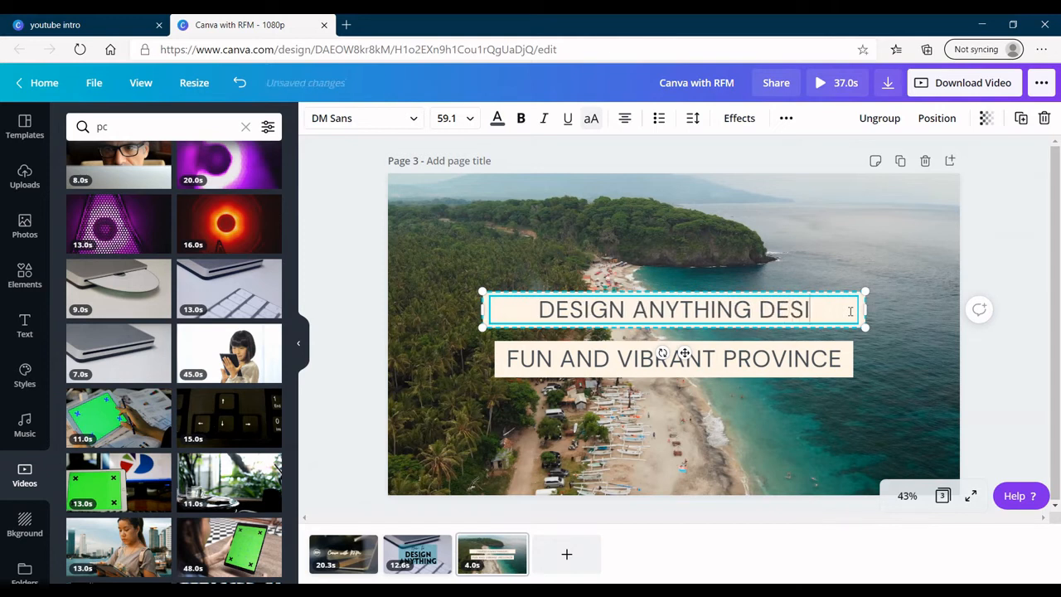
pyautogui.write('AYWHERE')
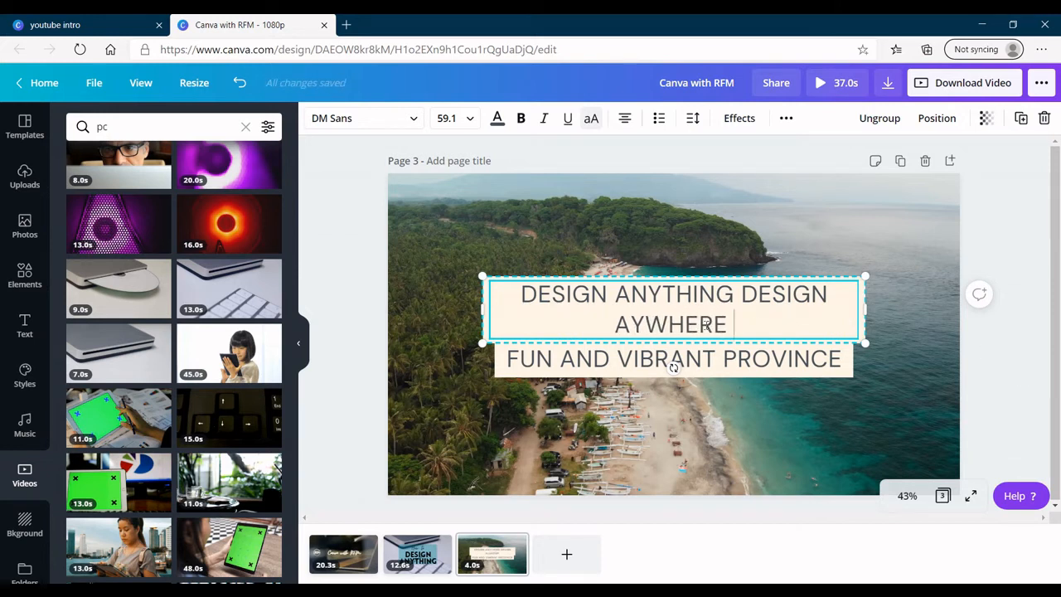
pyautogui.click(1003, 365)
pyautogui.click(701, 309)
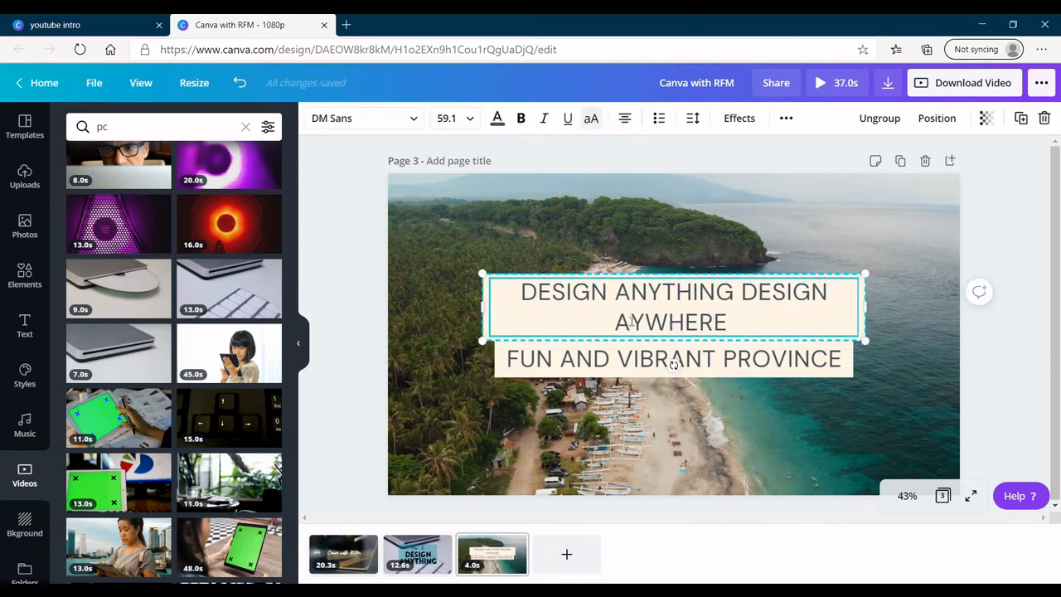
pyautogui.write('N')
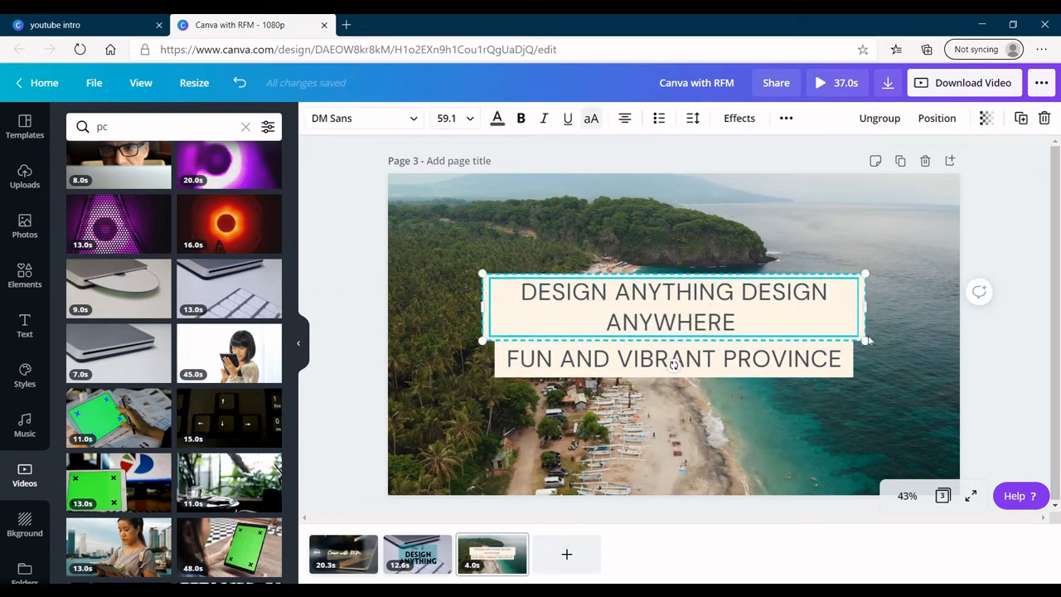
pyautogui.moveTo(723, 292); pyautogui.dragTo(723, 280)
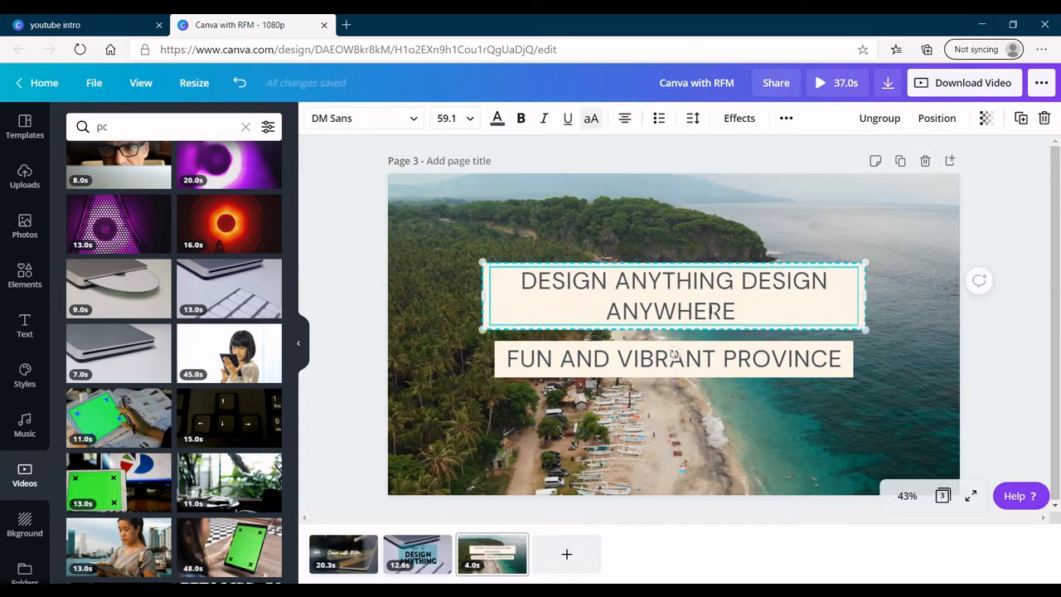
# Replace the FUN AND VIBRANT PROVINCE caption on page 3 with SUBSCIRBE NOW TO CANVA WITH RFM.
pyautogui.click(649, 365)
pyautogui.doubleClick(649, 365)
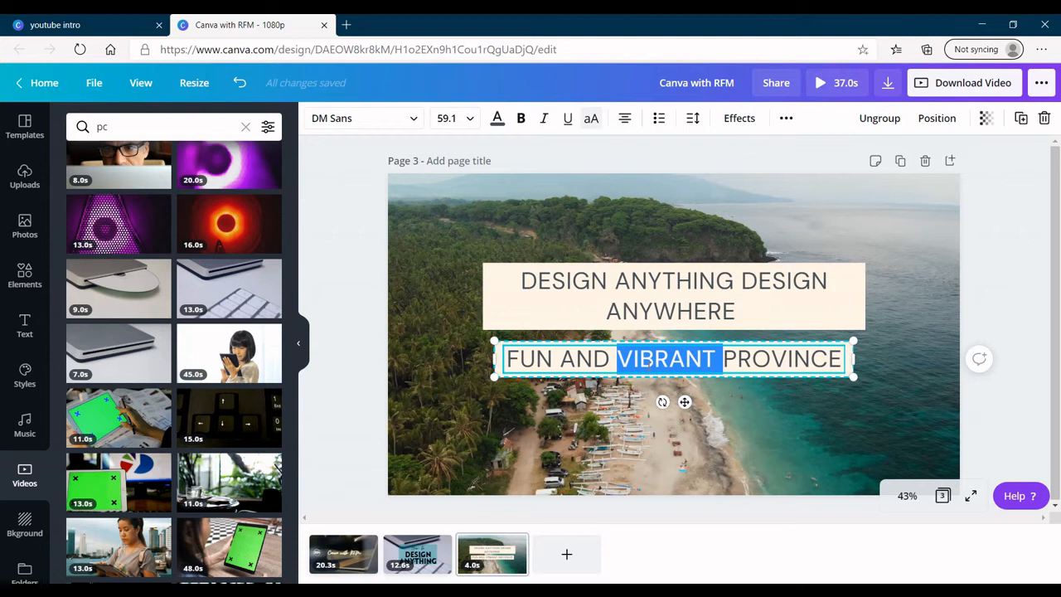
pyautogui.press('BackSpace')
pyautogui.press('BackSpace')
pyautogui.press('BackSpace')
pyautogui.press('BackSpace')
pyautogui.press('BackSpace')
pyautogui.press('BackSpace')
pyautogui.press('BackSpace')
pyautogui.press('BackSpace')
pyautogui.press('BackSpace')
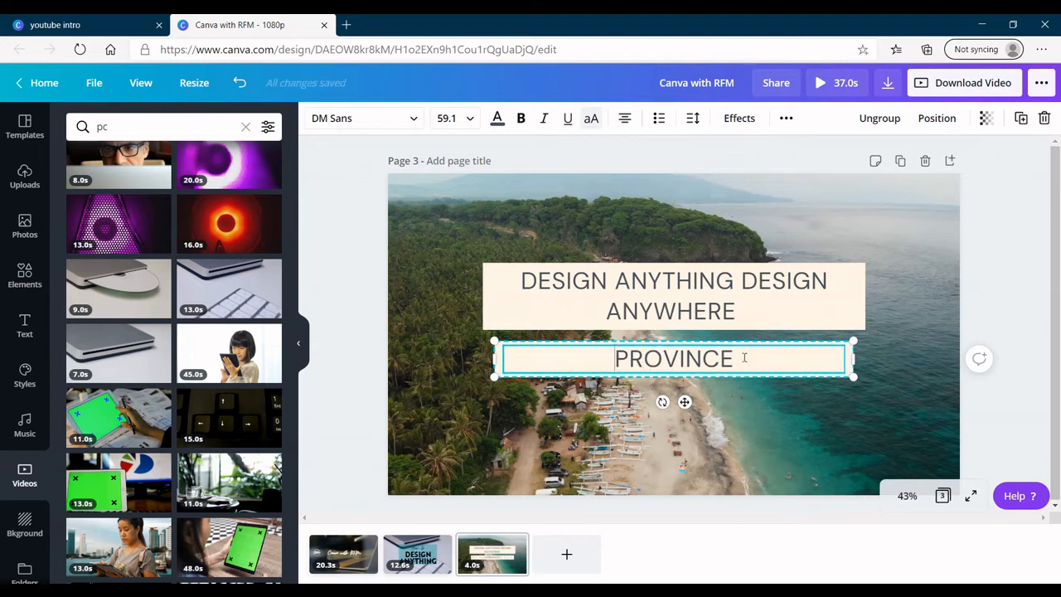
pyautogui.press('BackSpace')
pyautogui.press('BackSpace')
pyautogui.press('BackSpace')
pyautogui.press('BackSpace')
pyautogui.press('BackSpace')
pyautogui.press('BackSpace')
pyautogui.press('BackSpace')
pyautogui.press('BackSpace')
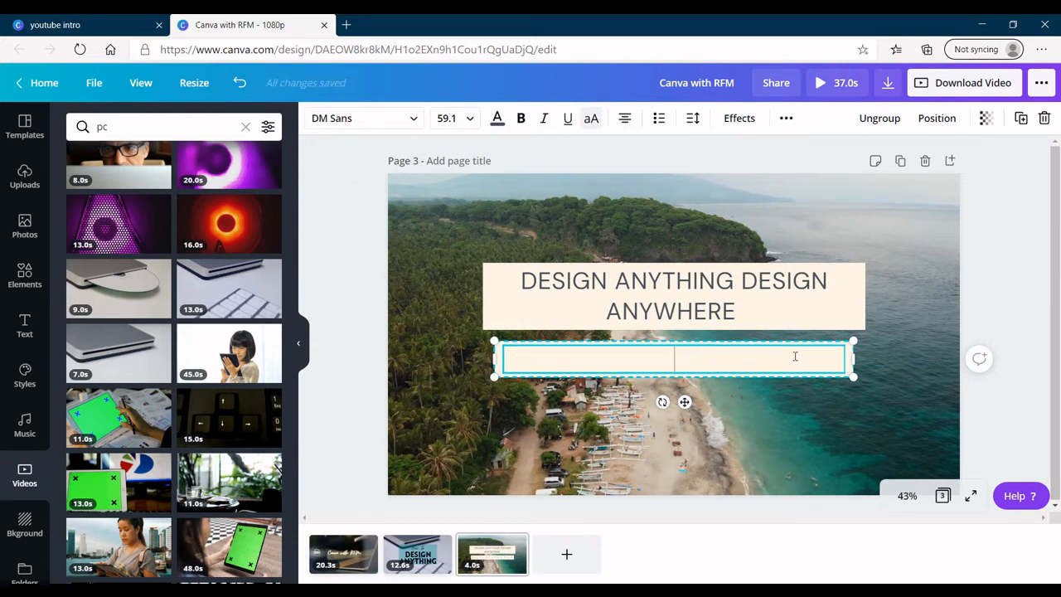
pyautogui.write('SUB')
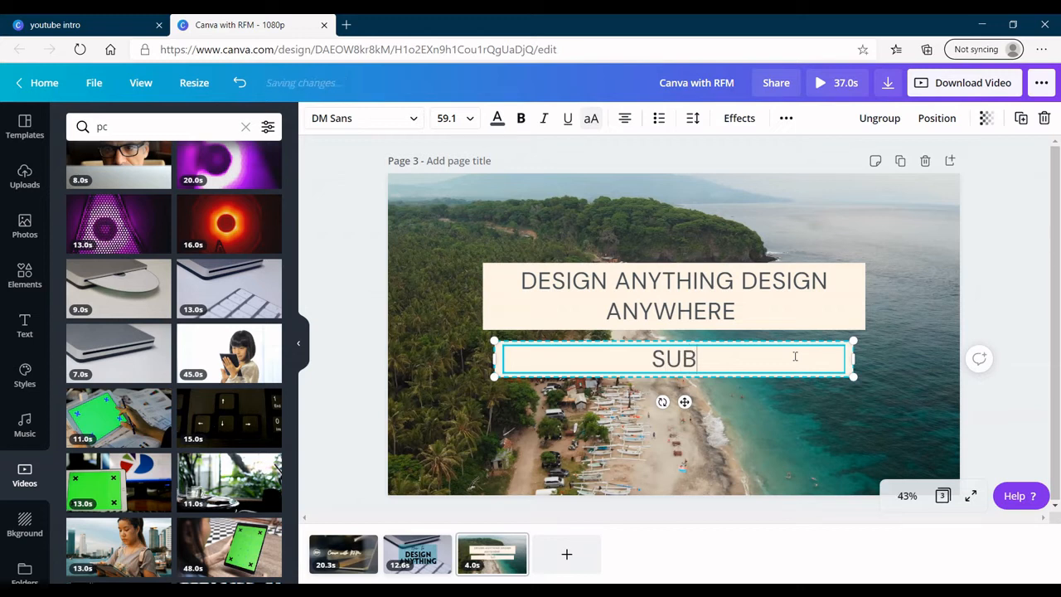
pyautogui.write('SCIRBE NOW TO C')
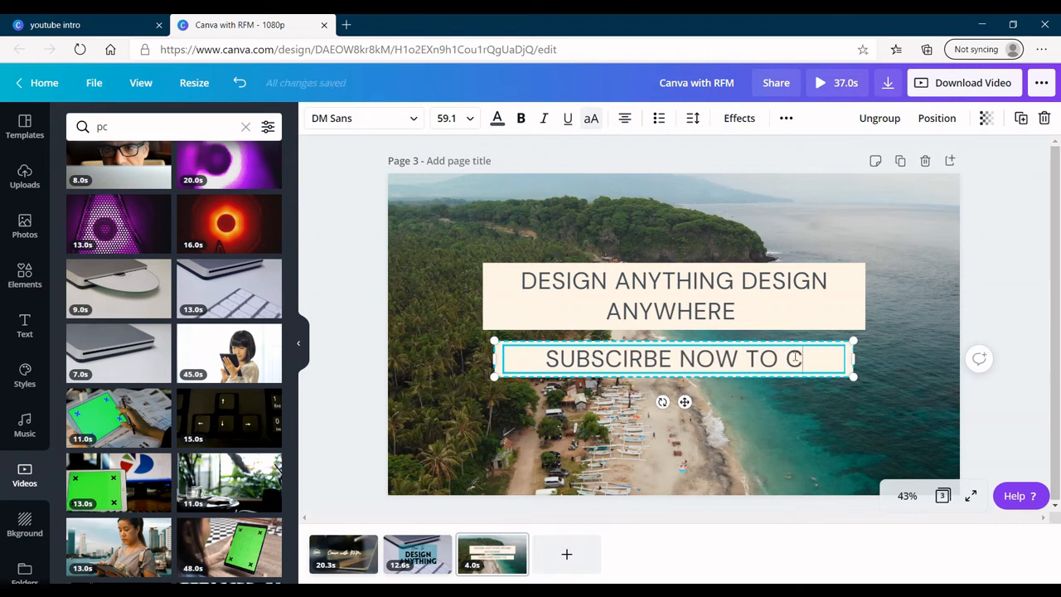
pyautogui.write('ANVA WIT')
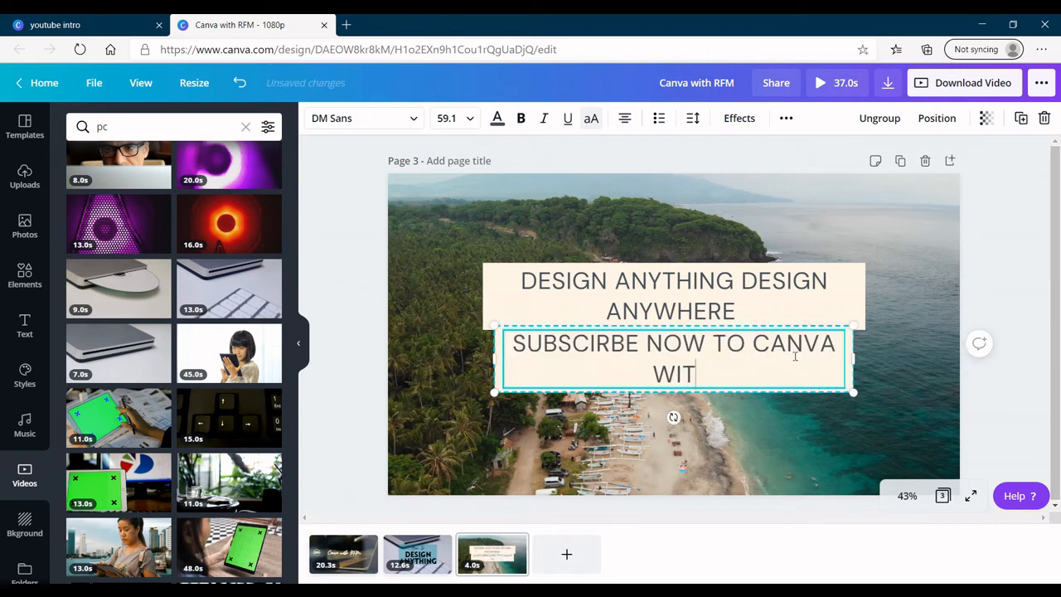
pyautogui.write('H RFM')
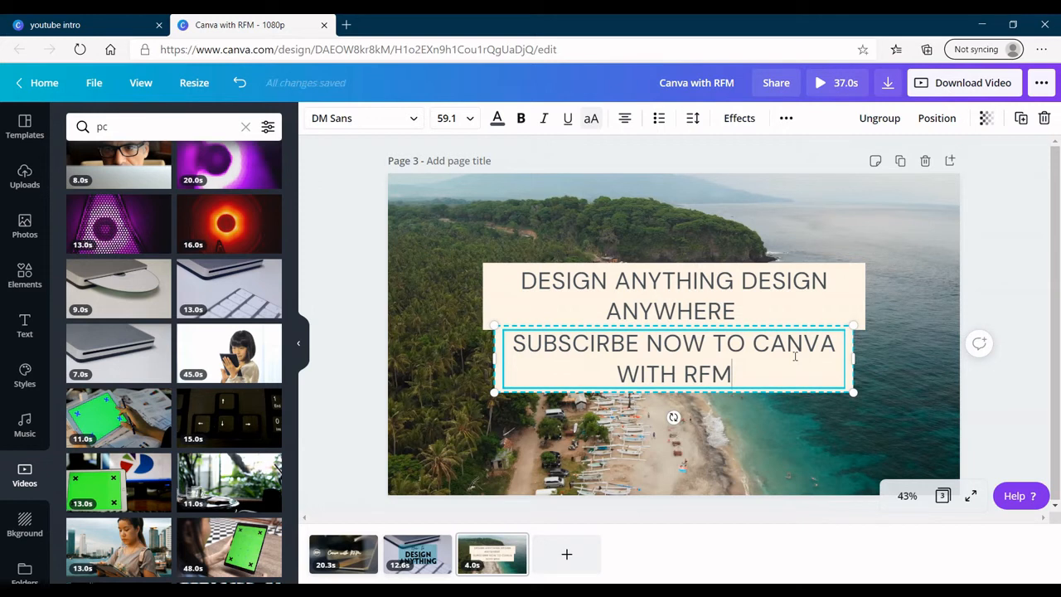
pyautogui.click(1012, 403)
# Widen the lower caption on page 3 to a single line, centre it beneath the upper caption, and even out their vertical placement.
pyautogui.moveTo(771, 363); pyautogui.dragTo(770, 377)
pyautogui.moveTo(852, 373); pyautogui.dragTo(1001, 373)
pyautogui.moveTo(812, 375); pyautogui.dragTo(742, 375)
pyautogui.moveTo(725, 299); pyautogui.dragTo(722, 314)
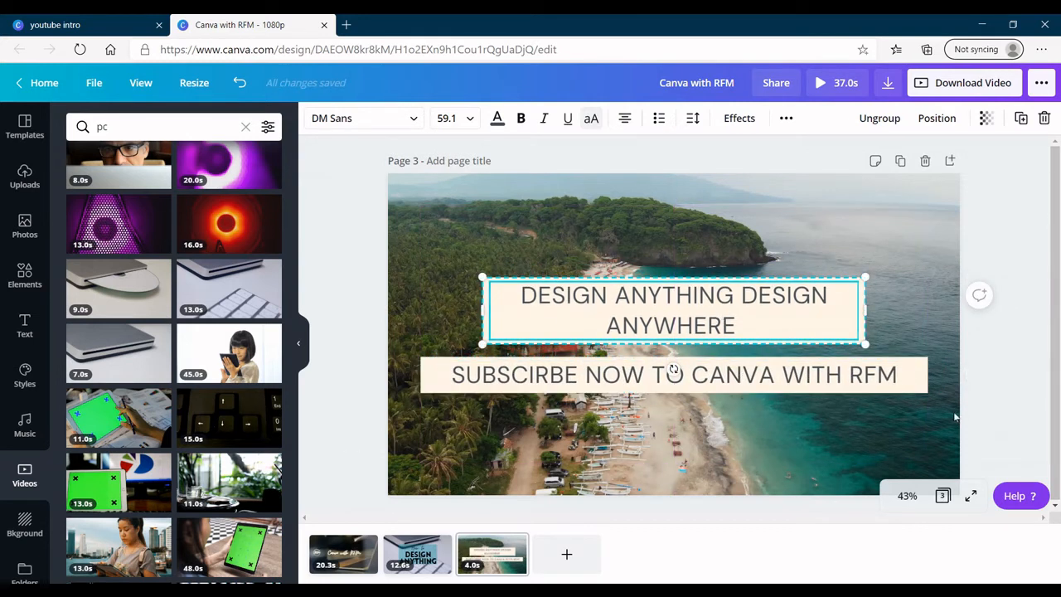
pyautogui.click(968, 414)
# Recolour both caption boxes on page 3 dark teal and set the lower box's transparency to 70.
pyautogui.click(716, 328)
pyautogui.click(488, 294)
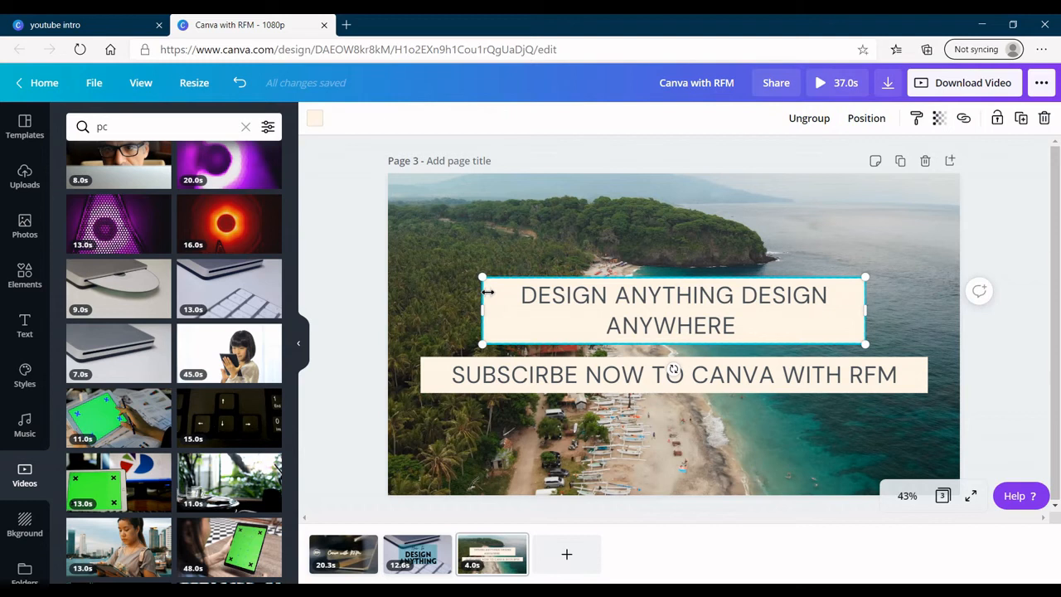
pyautogui.click(315, 119)
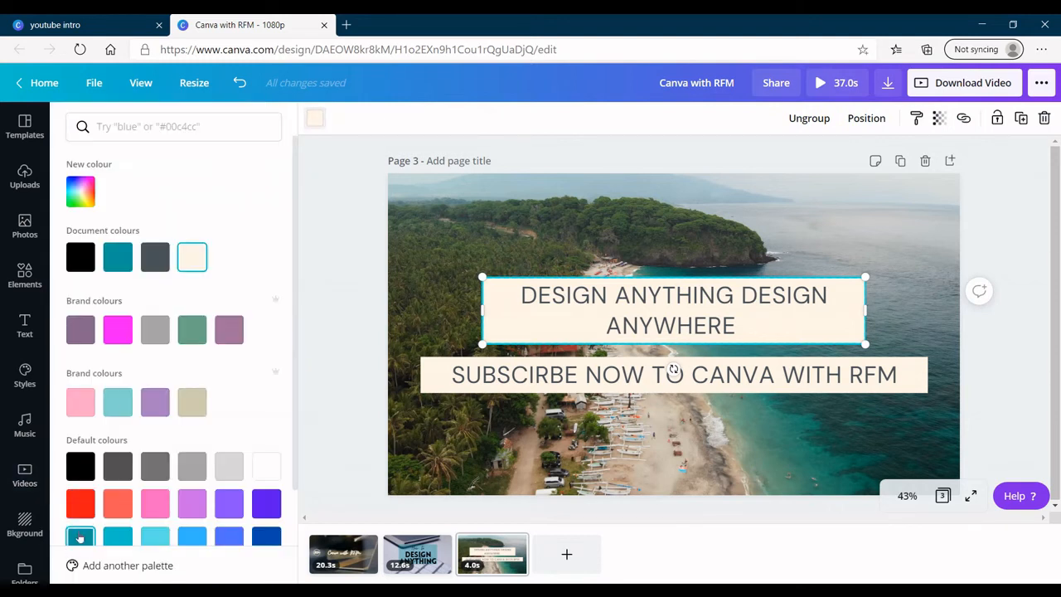
pyautogui.click(91, 534)
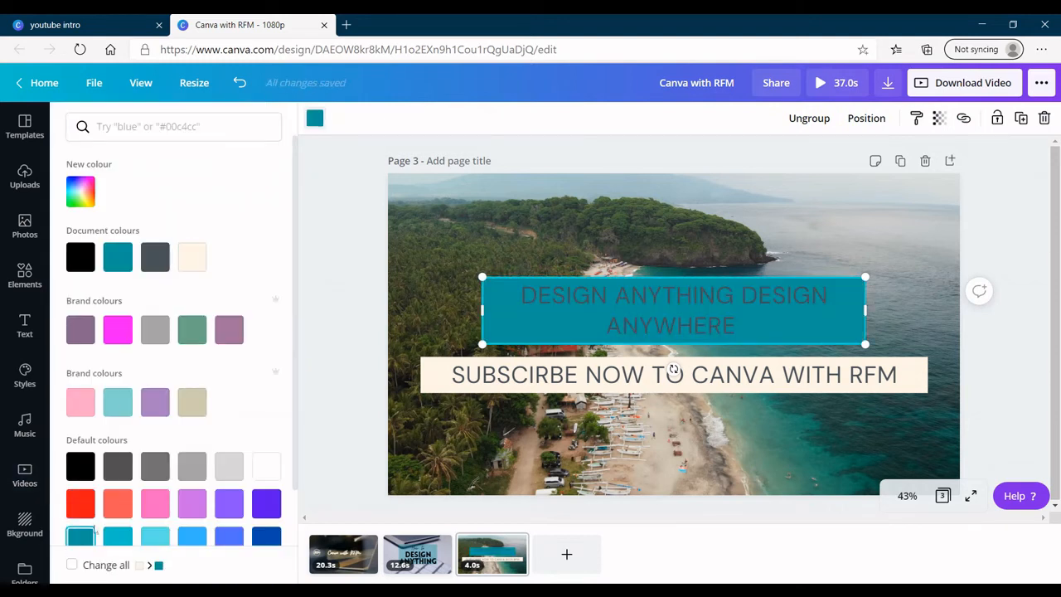
pyautogui.click(428, 380)
pyautogui.click(75, 538)
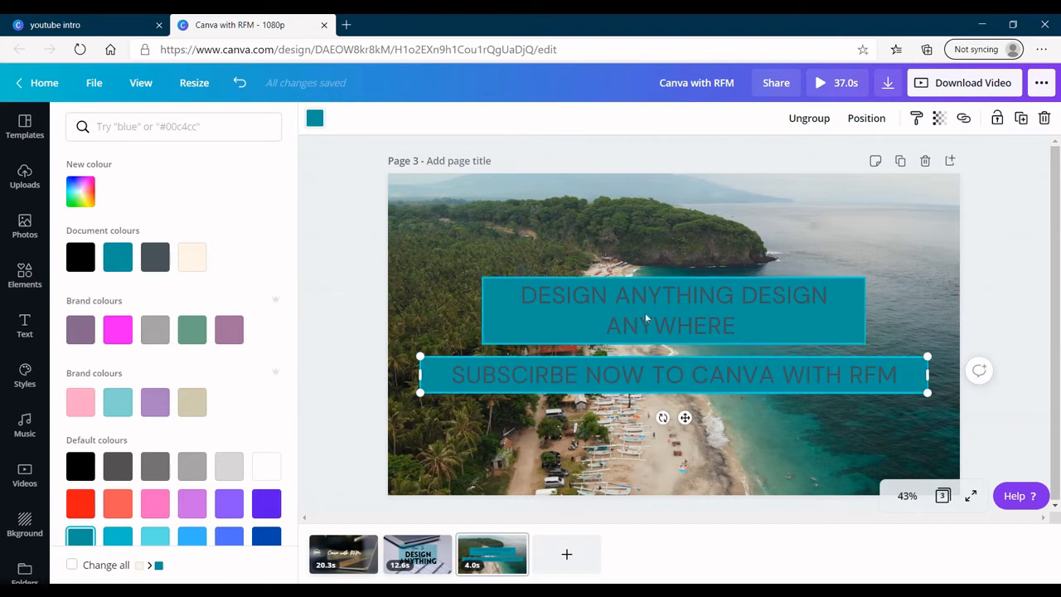
pyautogui.click(938, 118)
pyautogui.moveTo(889, 154)
pyautogui.mouseDown()
pyautogui.moveTo(838, 154)
pyautogui.moveTo(949, 145)
pyautogui.moveTo(873, 149)
pyautogui.mouseUp()
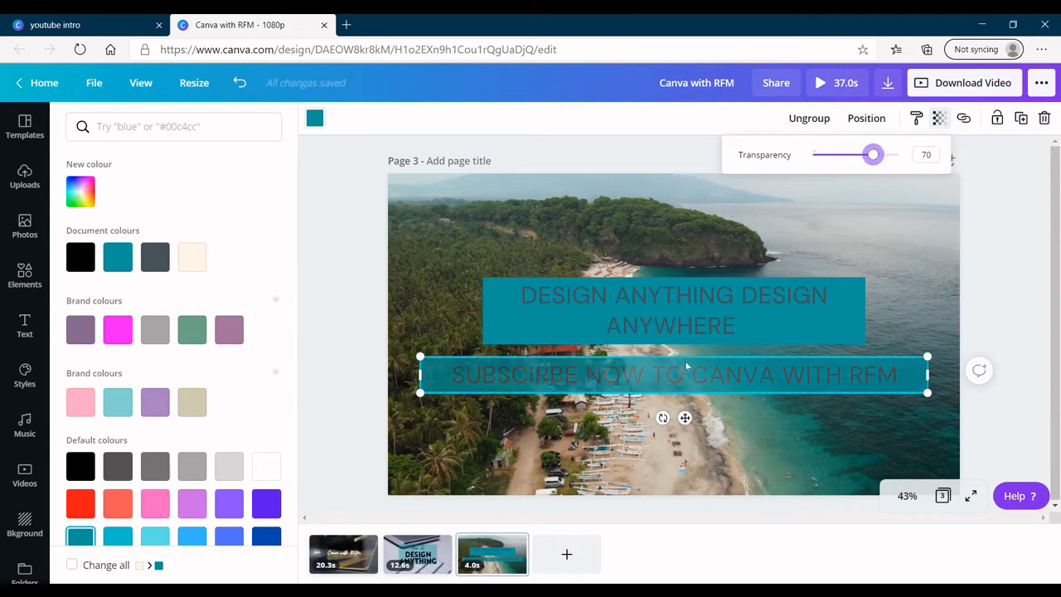
# Colour the lower caption's text on page 3 black and set the grouped caption's transparency to 100.
pyautogui.click(663, 377)
pyautogui.click(497, 118)
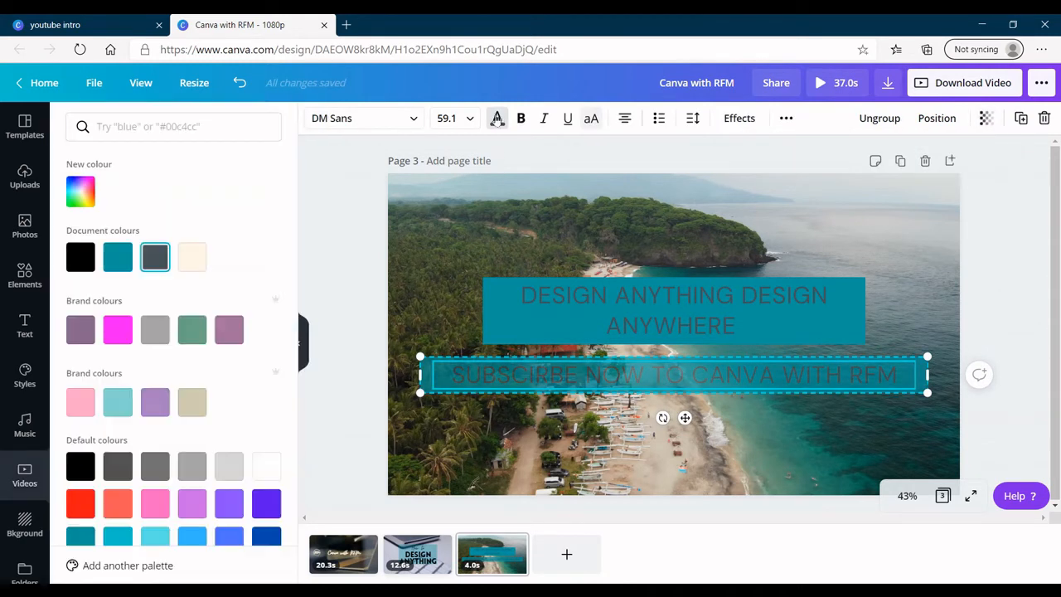
pyautogui.click(72, 260)
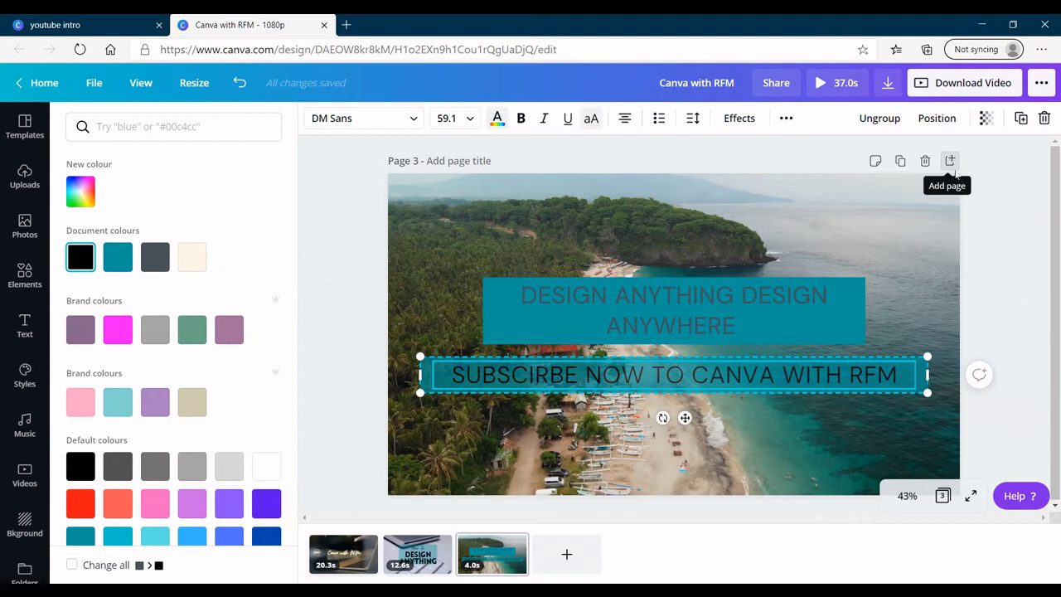
pyautogui.click(986, 119)
pyautogui.moveTo(925, 165); pyautogui.dragTo(956, 157)
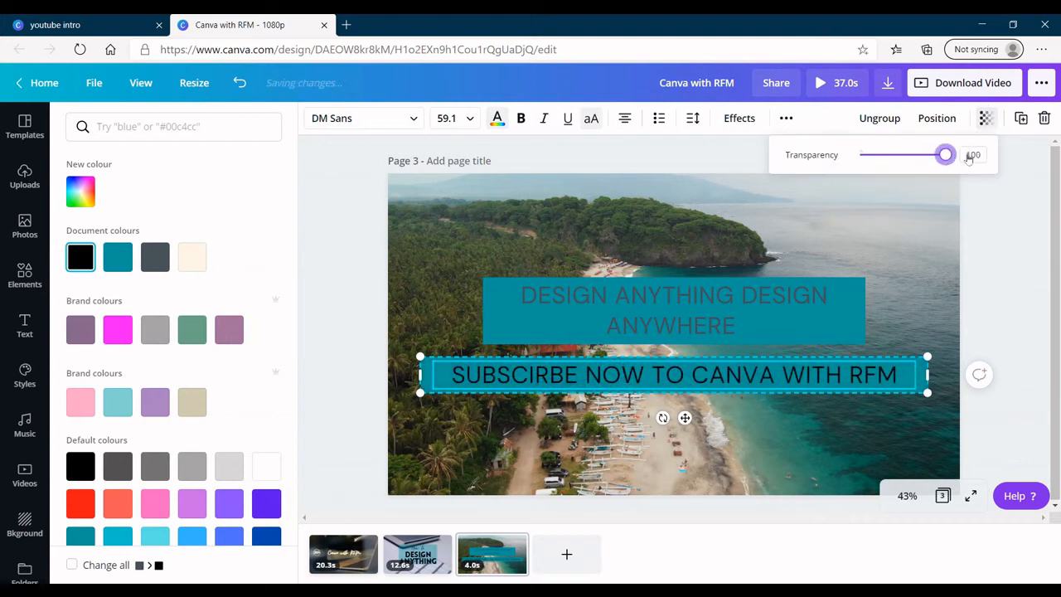
pyautogui.click(986, 268)
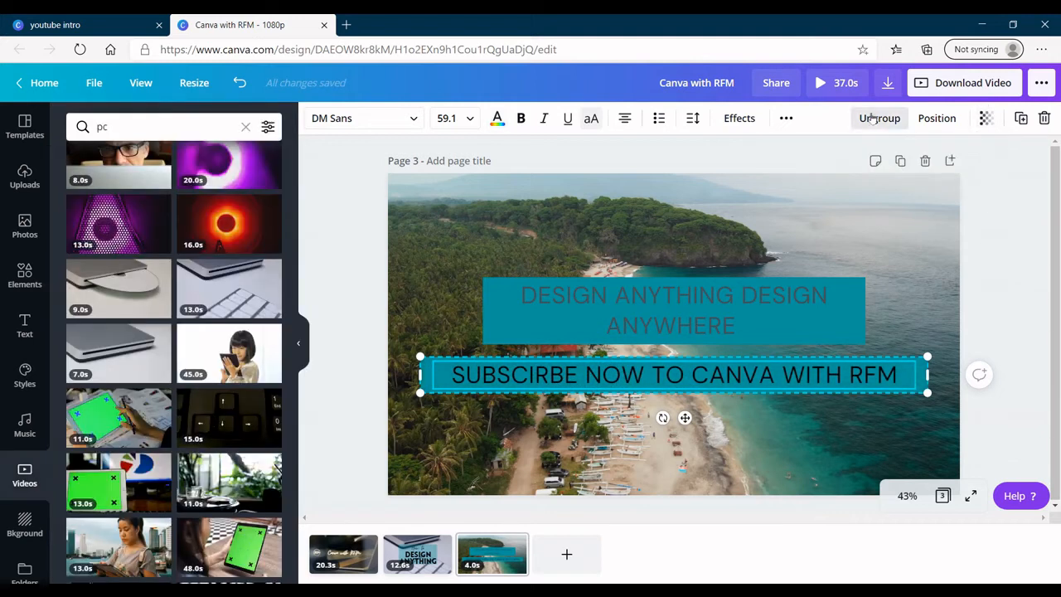
# Ungroup the lower caption on page 3 and set only its teal box's transparency to 65.
pyautogui.click(992, 316)
pyautogui.click(427, 370)
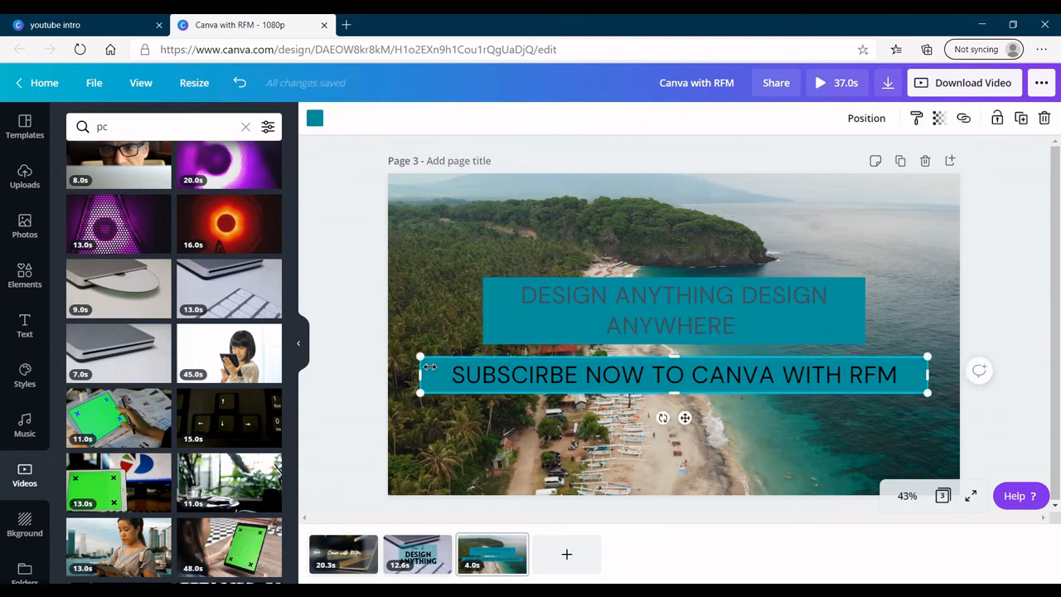
pyautogui.click(938, 118)
pyautogui.moveTo(895, 157); pyautogui.dragTo(869, 163)
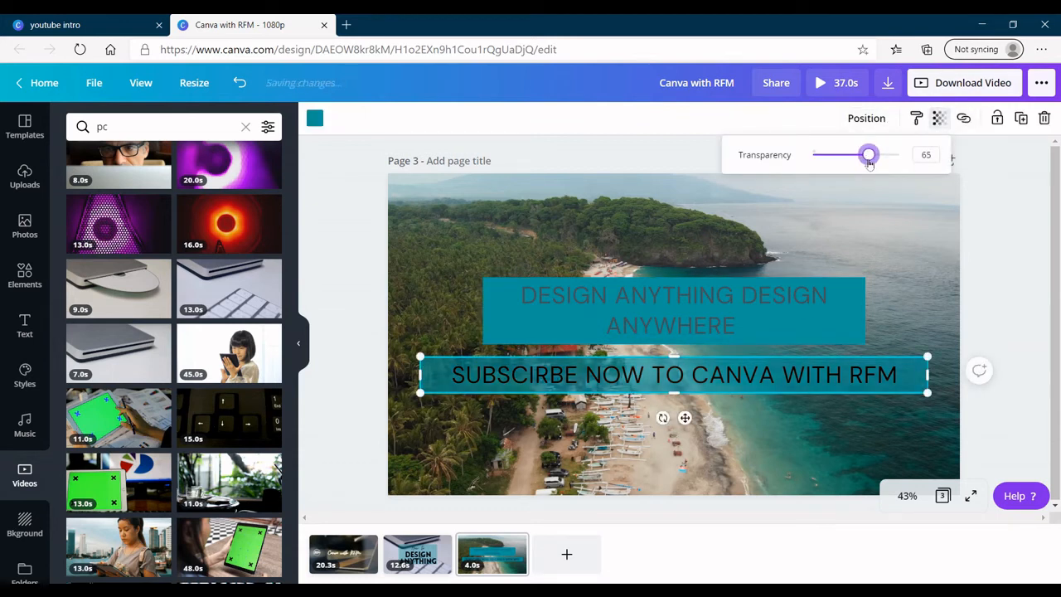
pyautogui.doubleClick(926, 156)
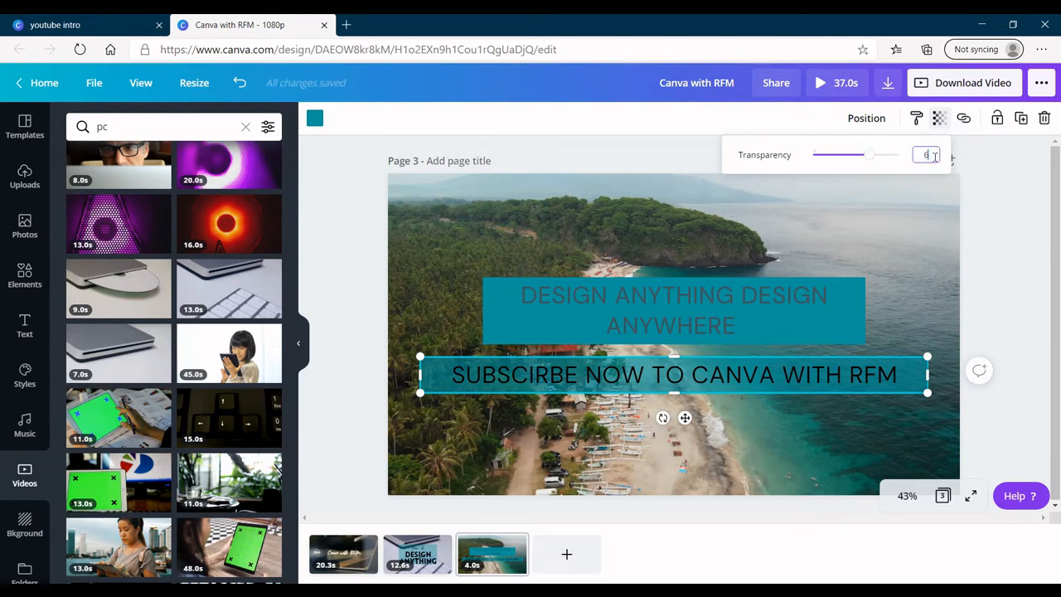
pyautogui.click(980, 285)
# Colour the upper caption's text on page 3 black and ungroup it from its box.
pyautogui.click(678, 299)
pyautogui.click(497, 121)
pyautogui.click(81, 256)
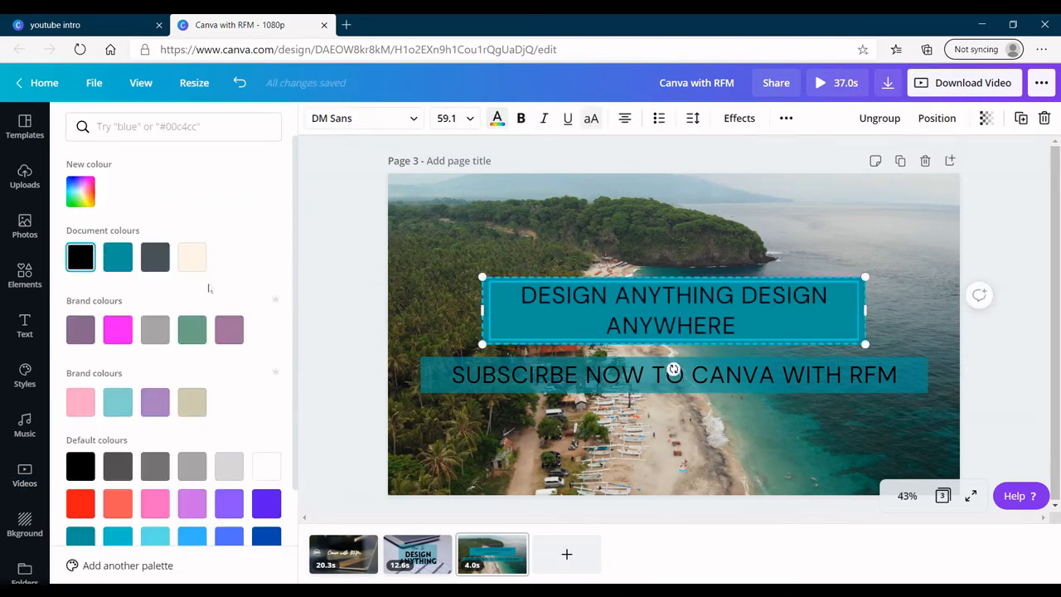
pyautogui.click(878, 119)
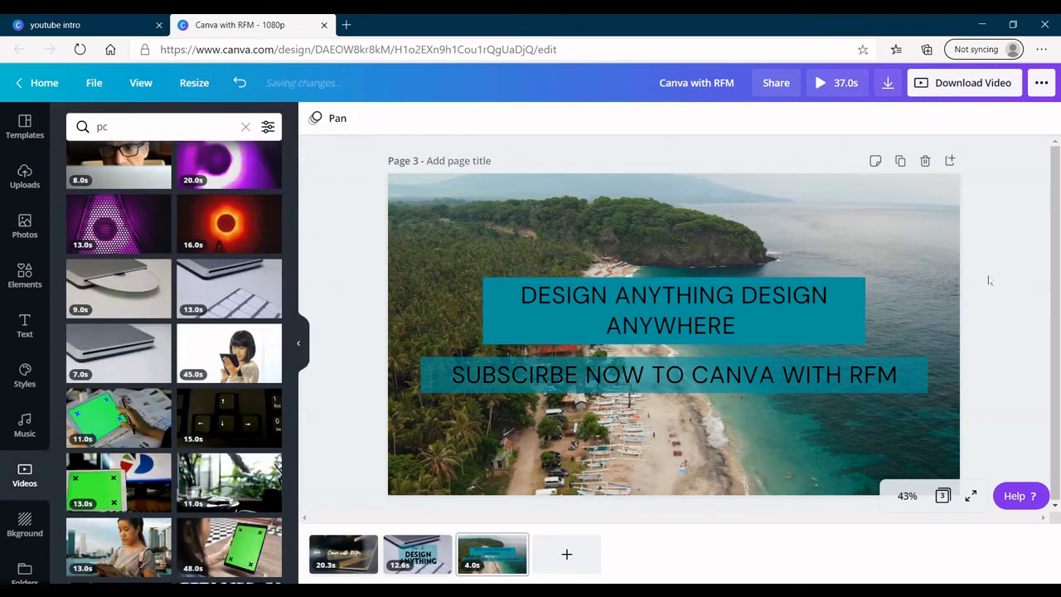
# Set the upper caption's teal box on page 3 to a transparency of 65.
pyautogui.click(489, 307)
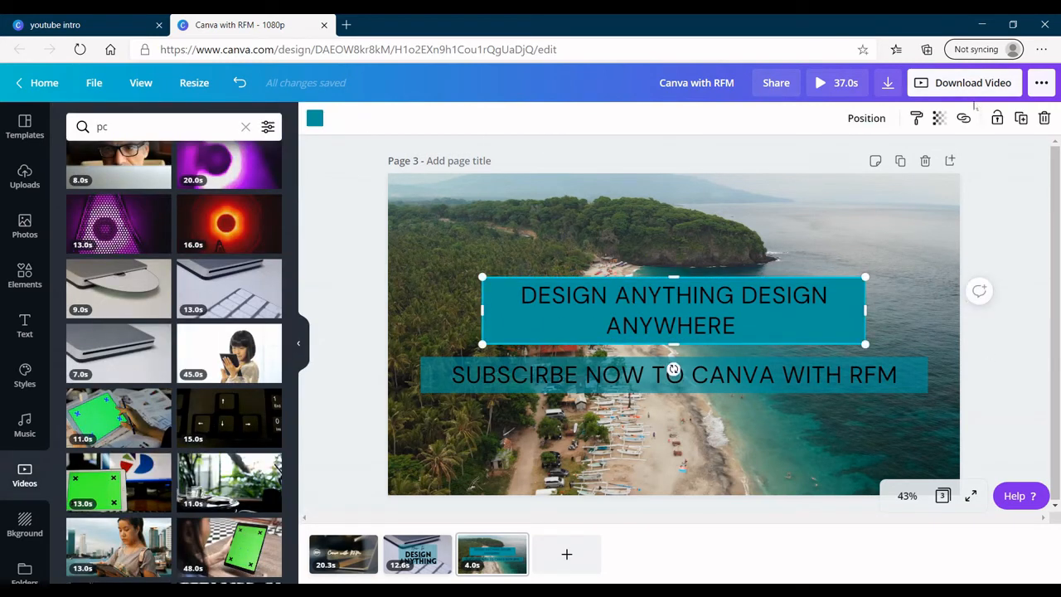
pyautogui.click(939, 119)
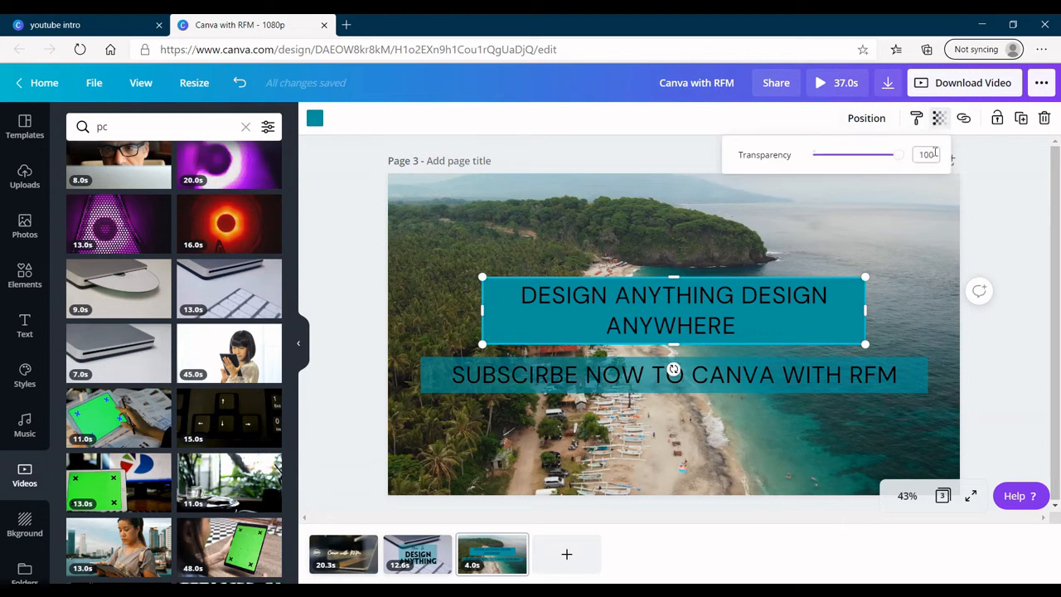
pyautogui.press('Return')
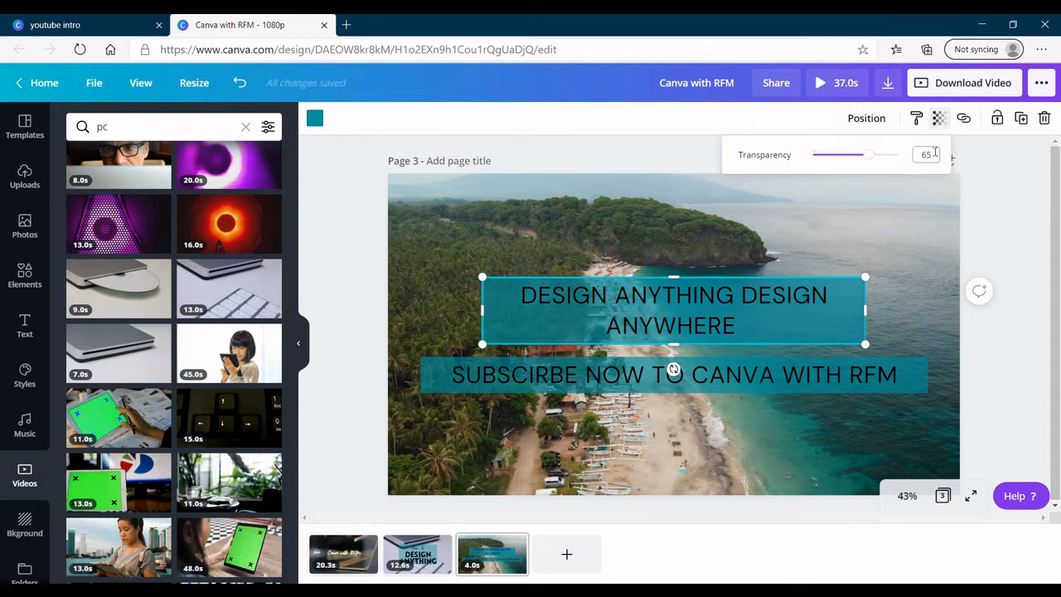
pyautogui.click(1000, 248)
# Delete the beach background video from page 3.
pyautogui.click(645, 193)
pyautogui.press('Delete')
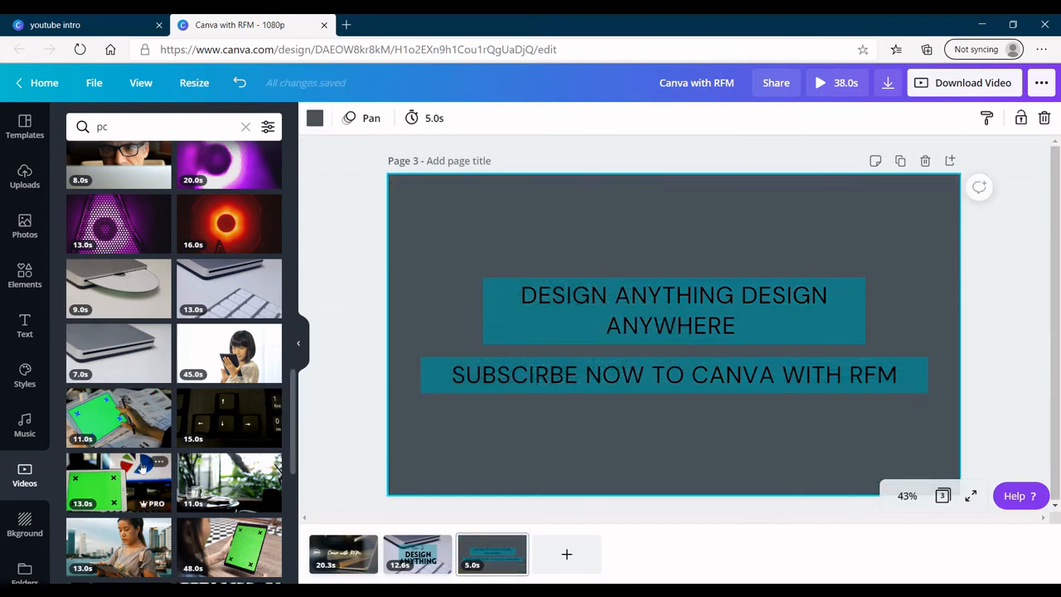
# Try the 15-second dark keyboard video and the 26-second tablet video on page 3, deleting each one.
pyautogui.click(223, 418)
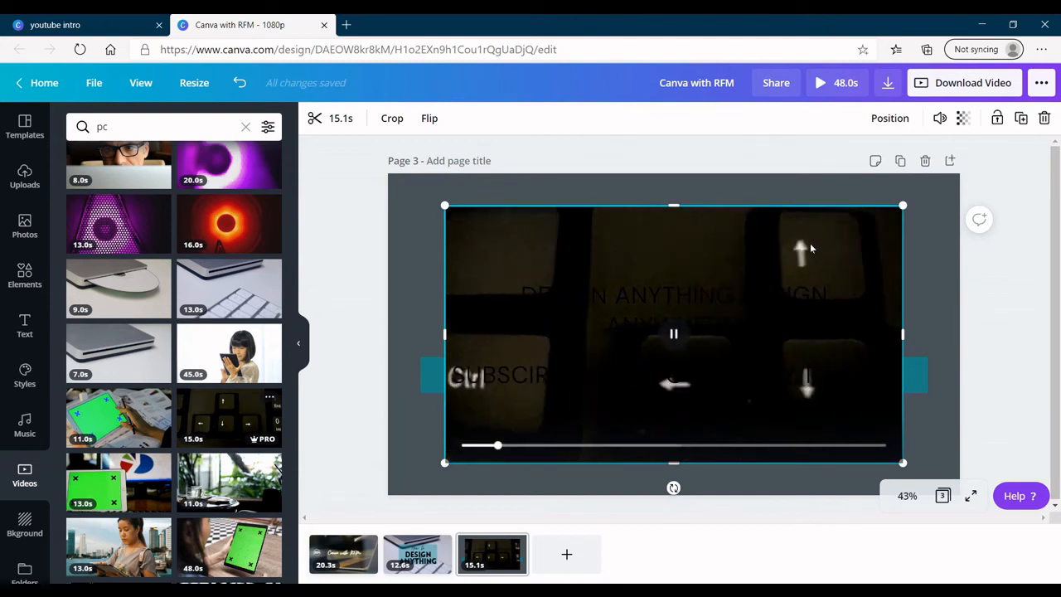
pyautogui.press('Delete')
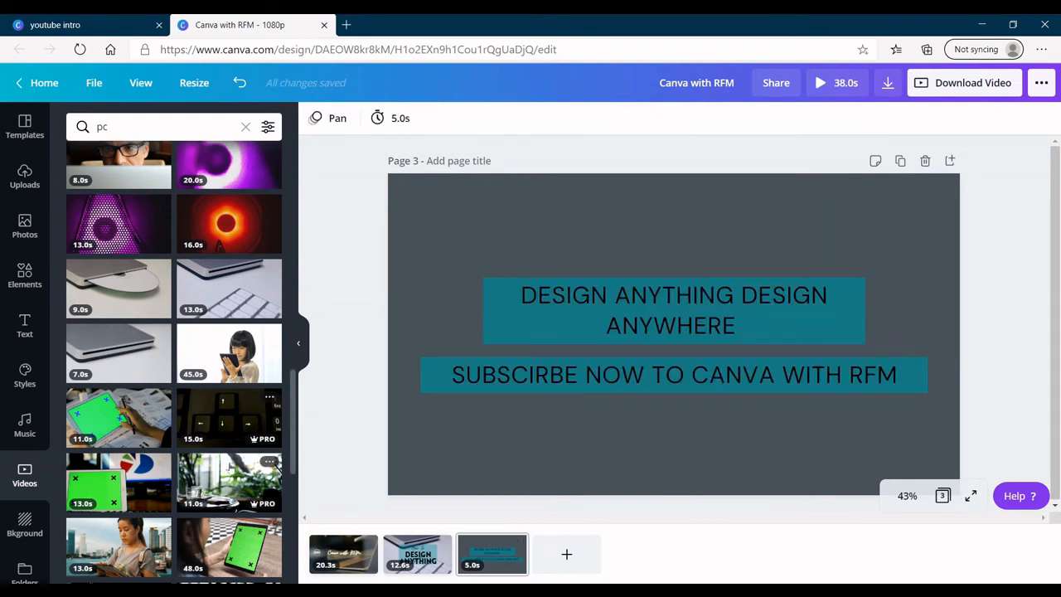
pyautogui.scroll(-4, 282, 498)
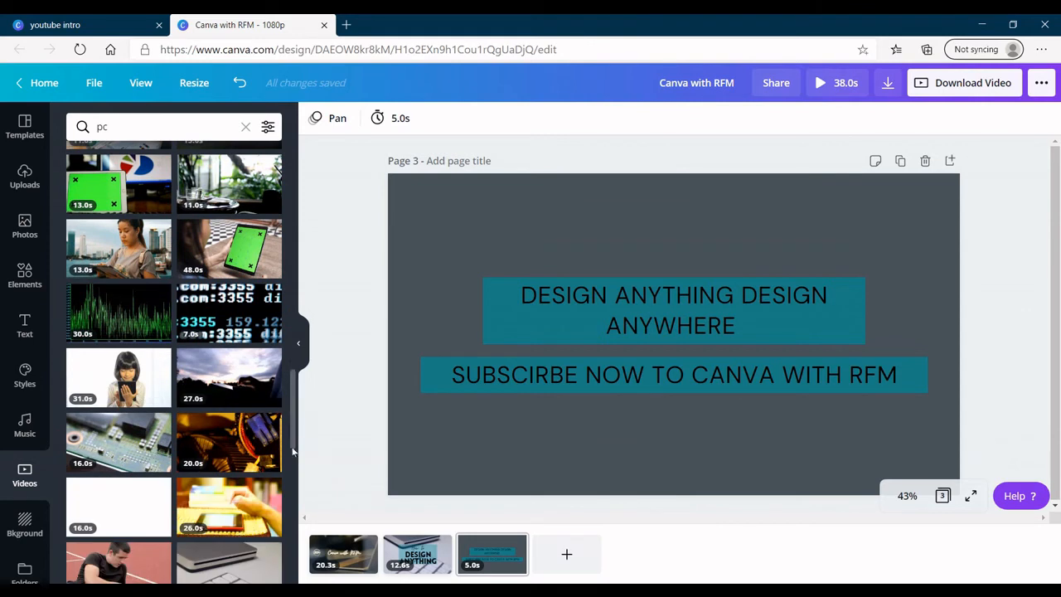
pyautogui.scroll(-4, 292, 452)
pyautogui.click(233, 277)
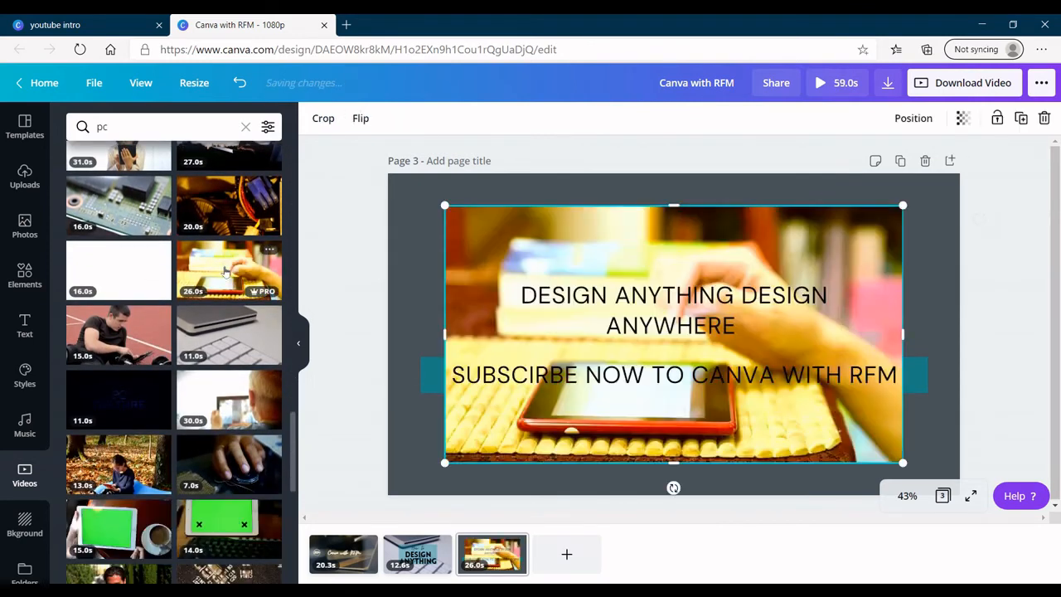
pyautogui.click(673, 332)
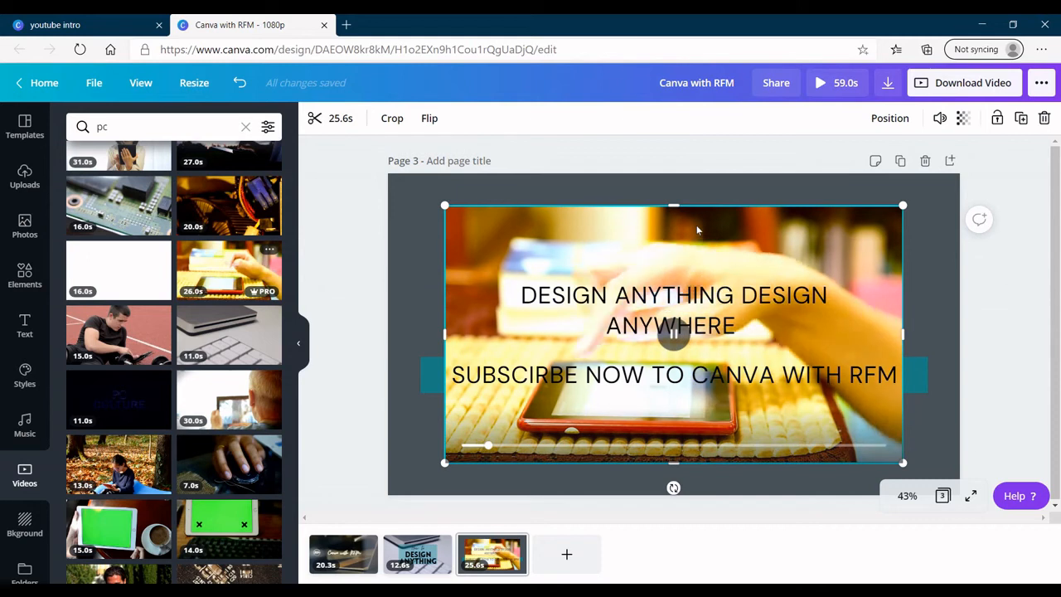
pyautogui.press('Delete')
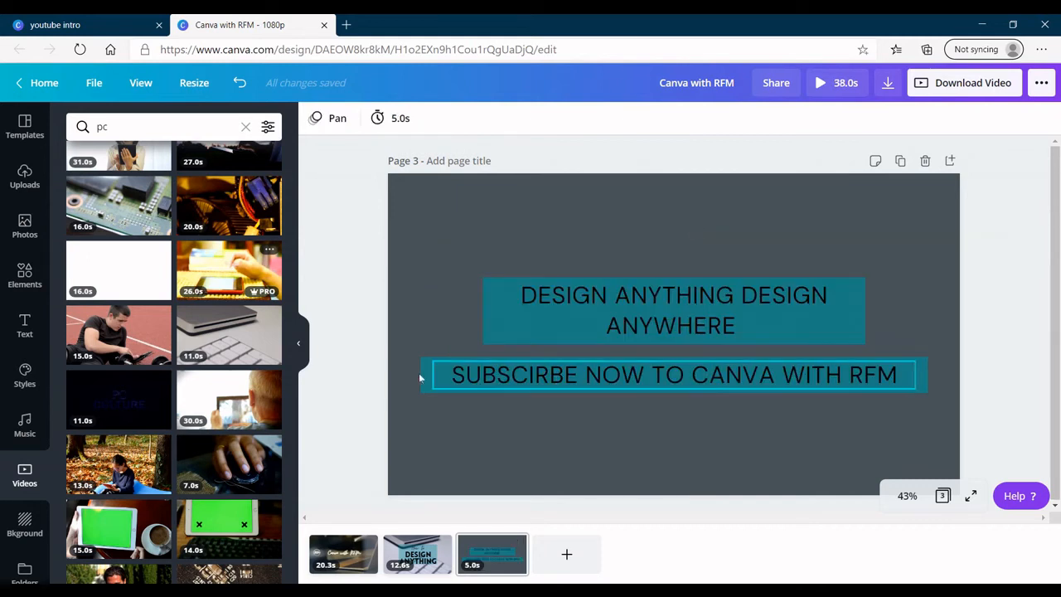
# Add the 16-second light keyboard close-up video to page 3 and make it the page background.
pyautogui.scroll(-5, 294, 440)
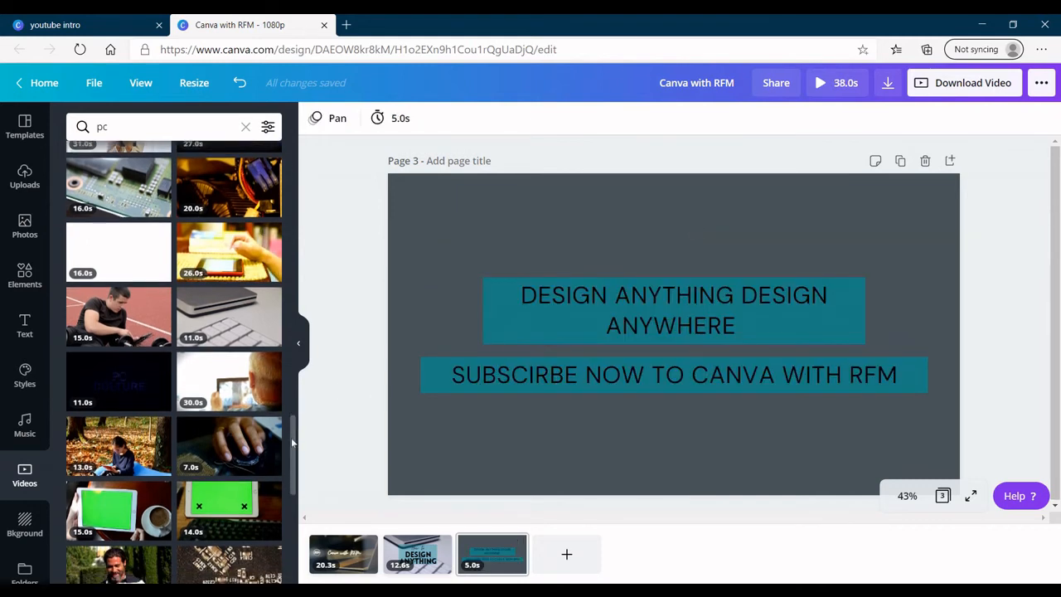
pyautogui.scroll(-3, 295, 447)
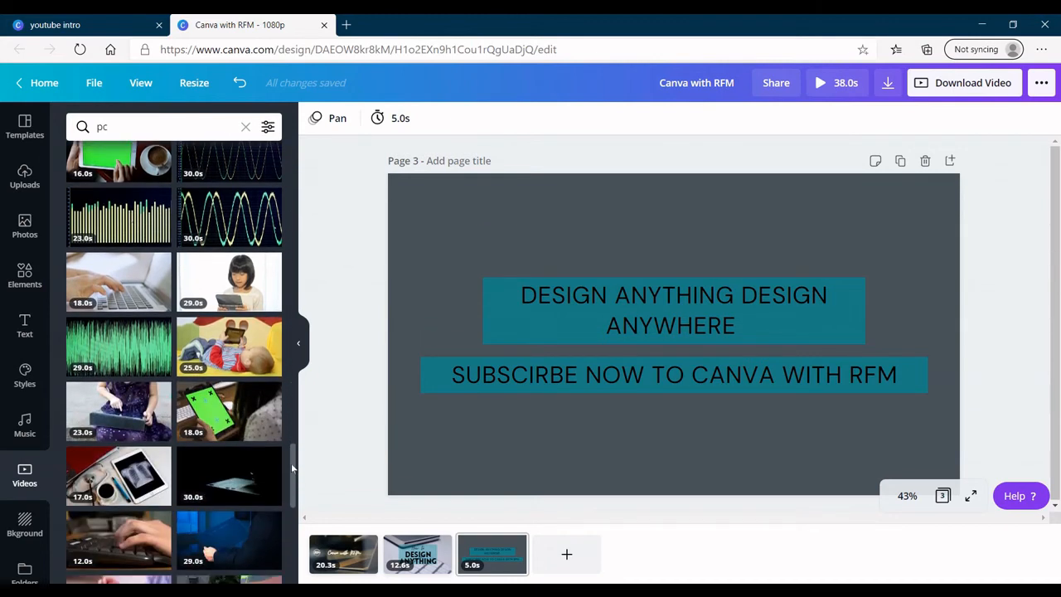
pyautogui.scroll(-5, 292, 470)
pyautogui.scroll(-3, 295, 493)
pyautogui.click(118, 349)
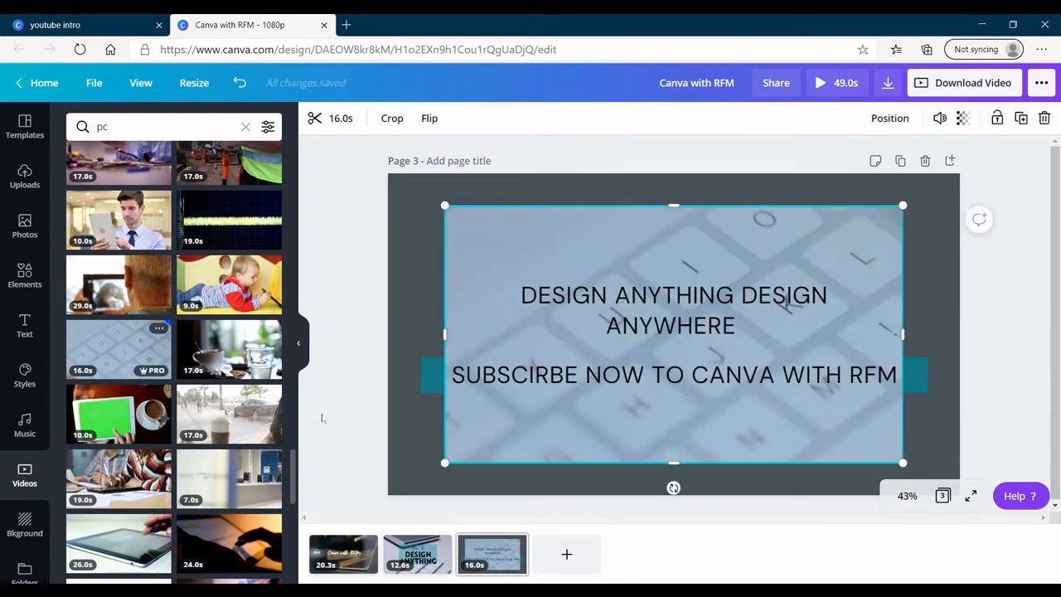
pyautogui.rightClick(802, 255)
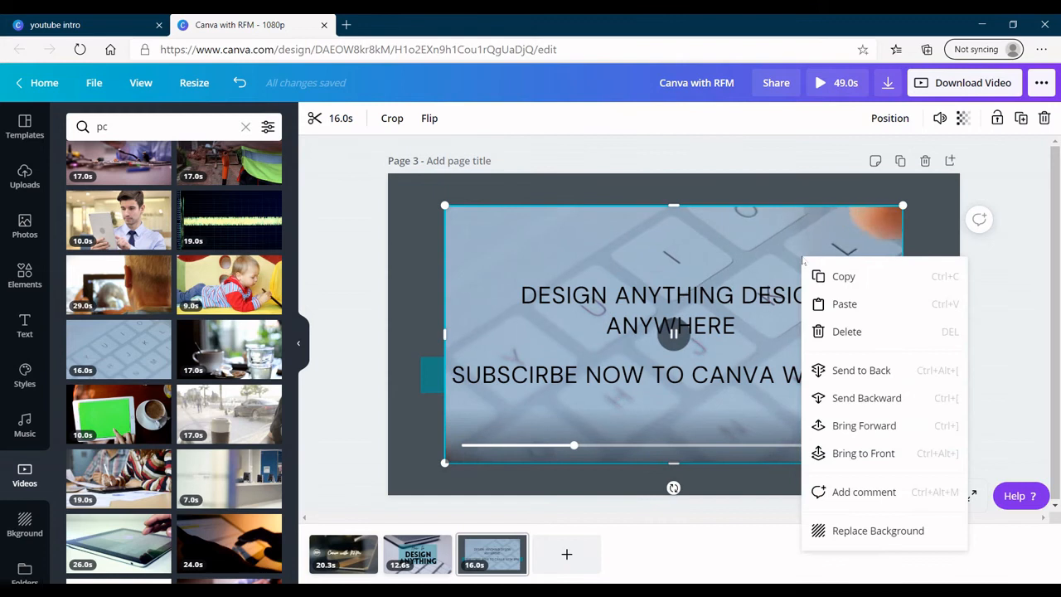
pyautogui.click(871, 531)
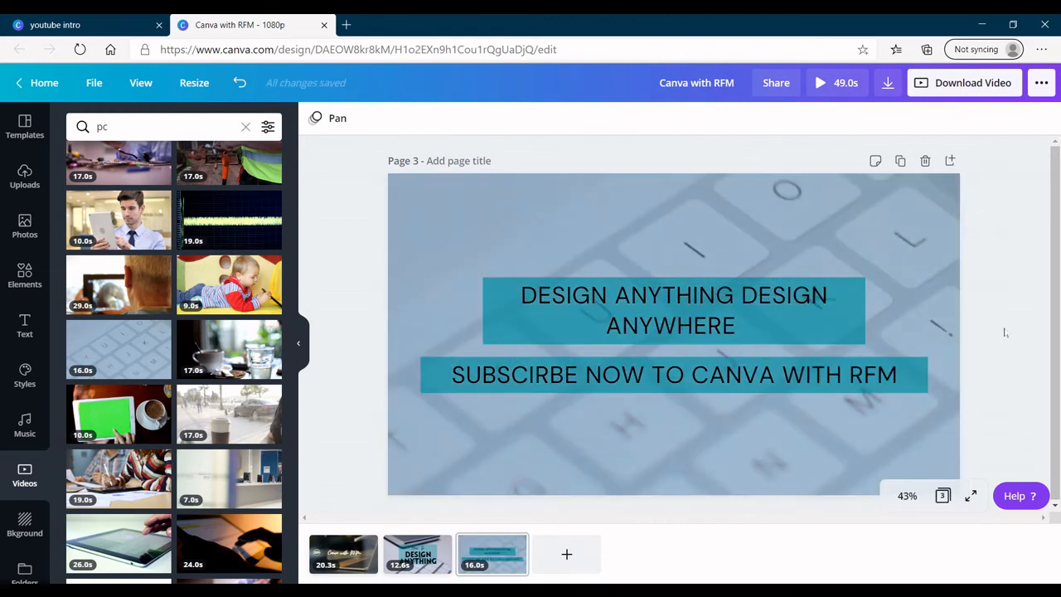
# Centre the RFM logo and the Canva with RFM title together on page 1 and group them.
pyautogui.click(331, 554)
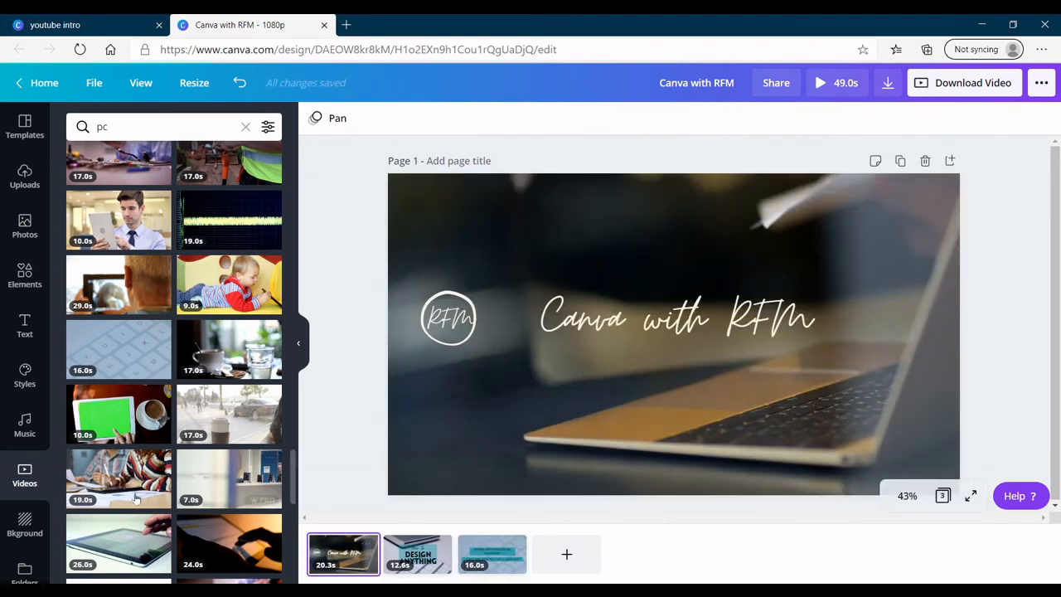
pyautogui.click(443, 317)
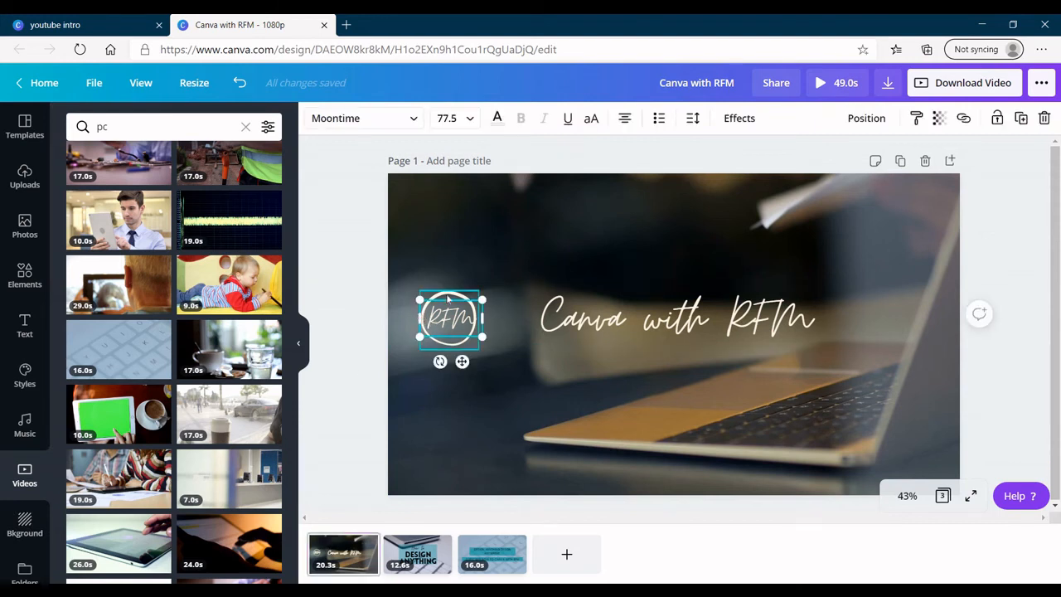
pyautogui.keyDown('shift'); pyautogui.click(664, 333); pyautogui.keyUp('shift')
pyautogui.moveTo(690, 320); pyautogui.dragTo(734, 336)
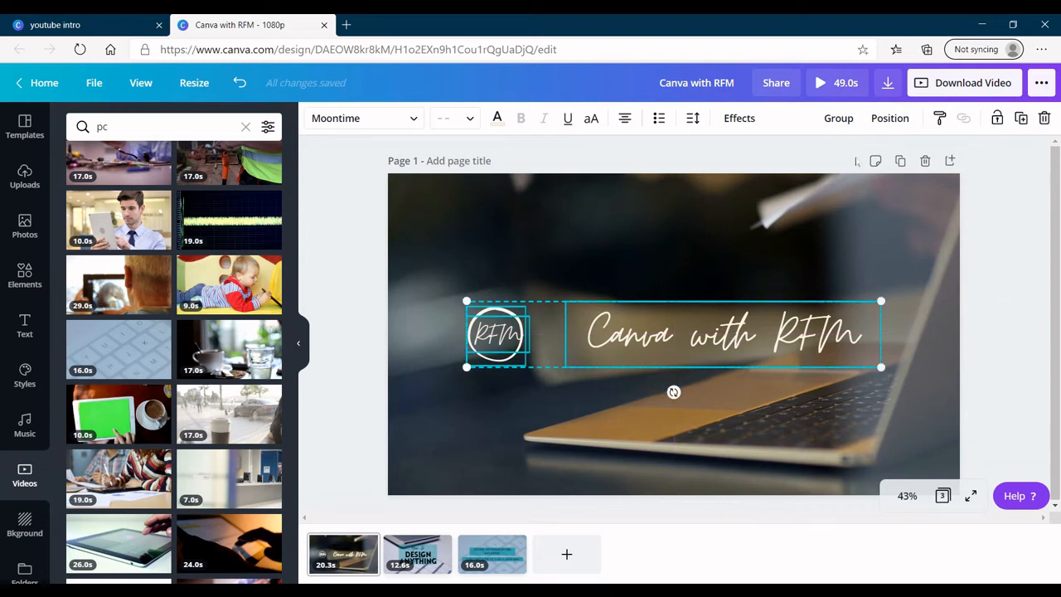
pyautogui.click(838, 120)
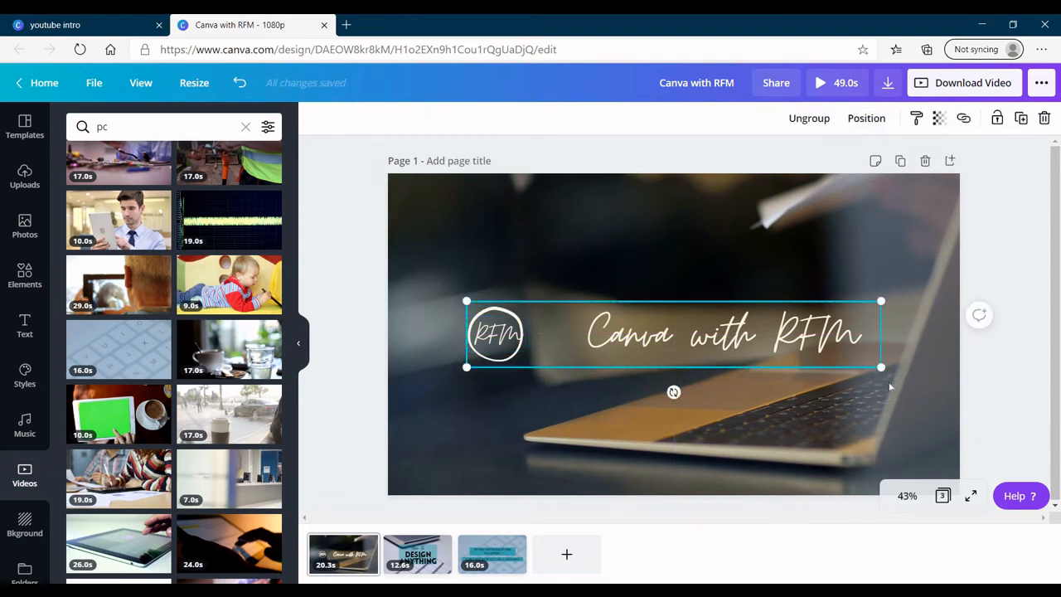
pyautogui.click(974, 397)
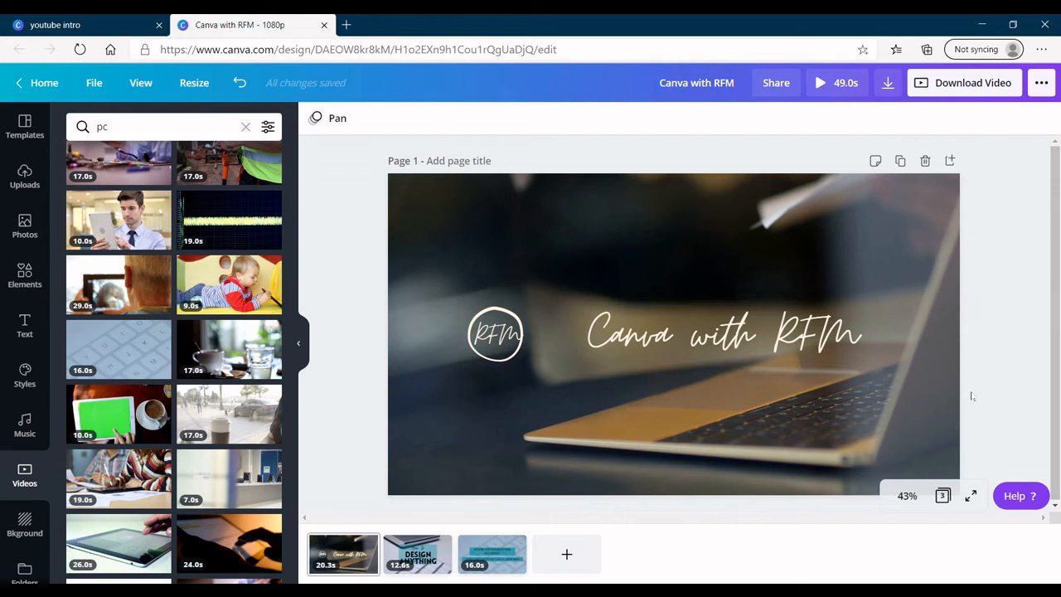
# Move the grouped logo and title close to page 1's left edge, keeping a small margin and vertical centring.
pyautogui.doubleClick(641, 345)
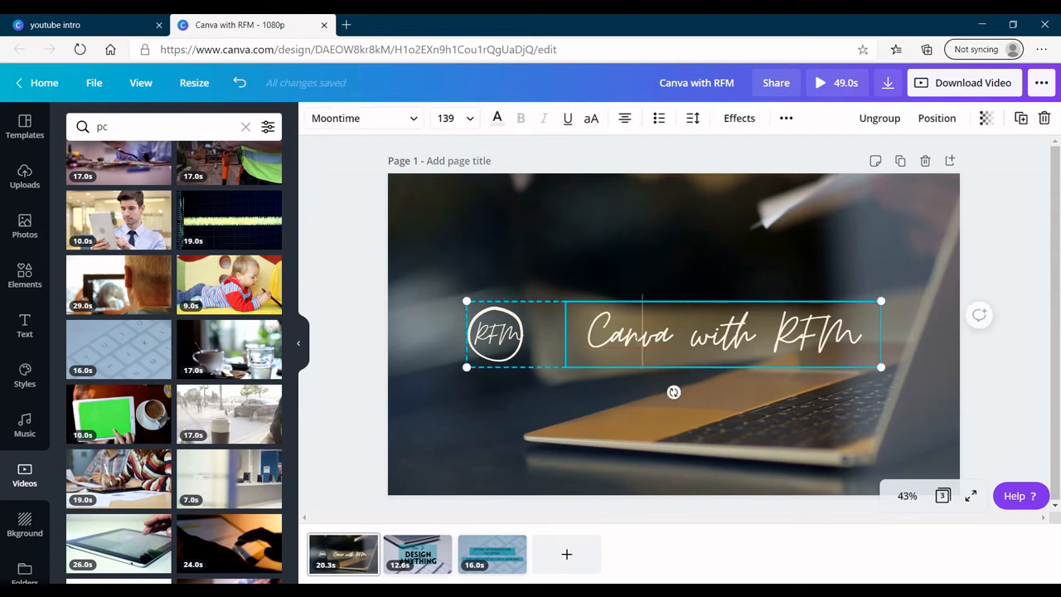
pyautogui.click(976, 391)
pyautogui.moveTo(603, 324); pyautogui.dragTo(563, 304)
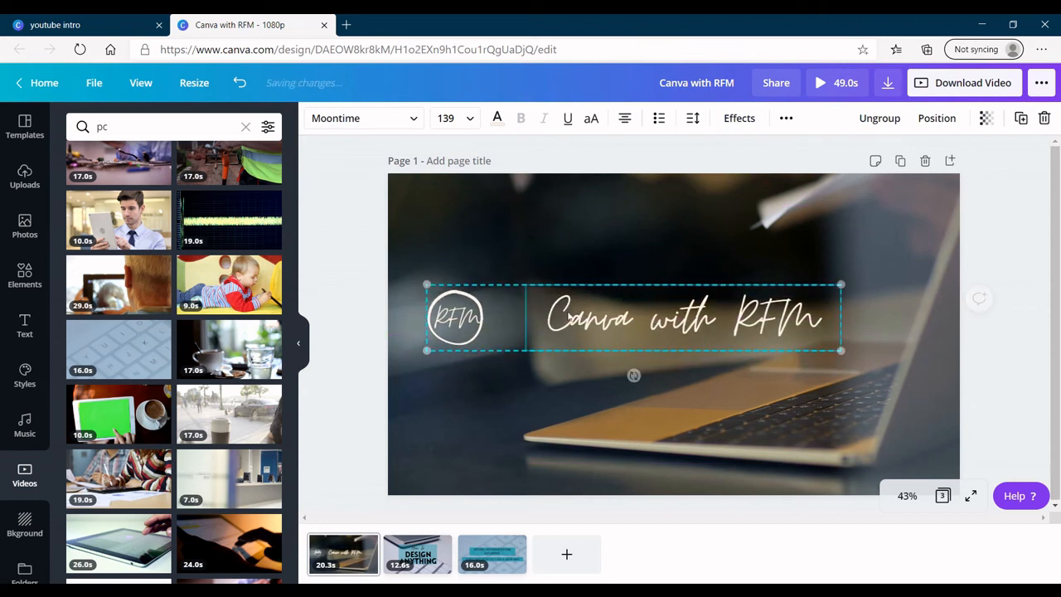
pyautogui.click(1015, 408)
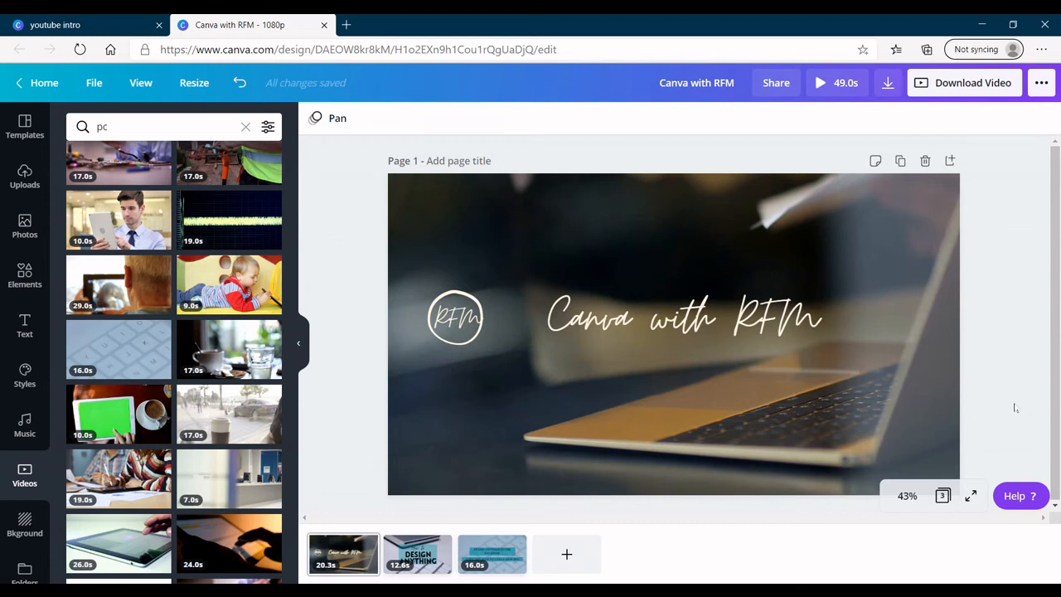
pyautogui.moveTo(649, 352); pyautogui.dragTo(586, 343)
pyautogui.click(341, 280)
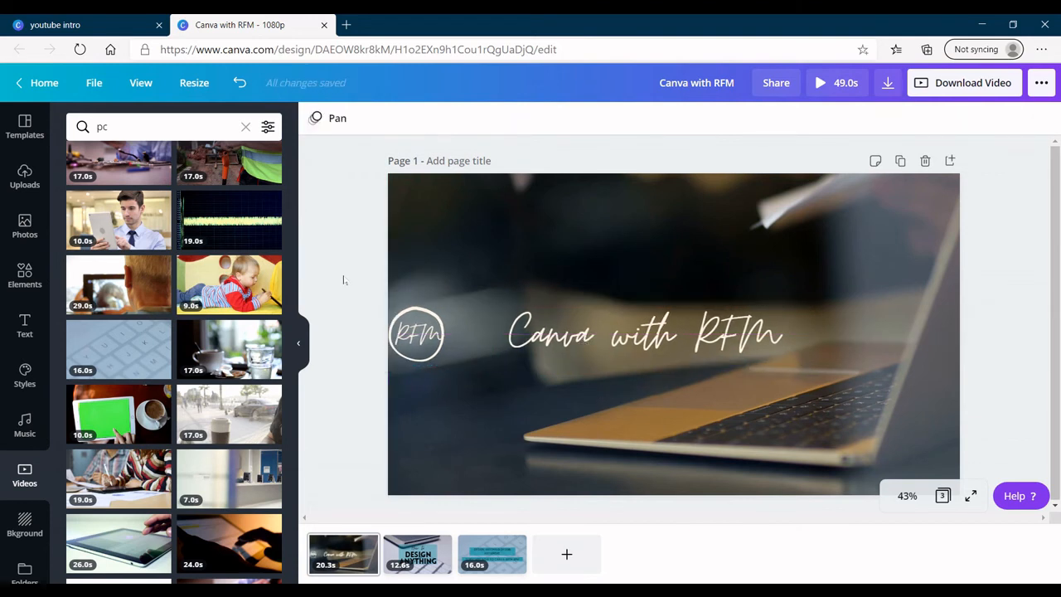
pyautogui.moveTo(473, 335); pyautogui.dragTo(480, 335)
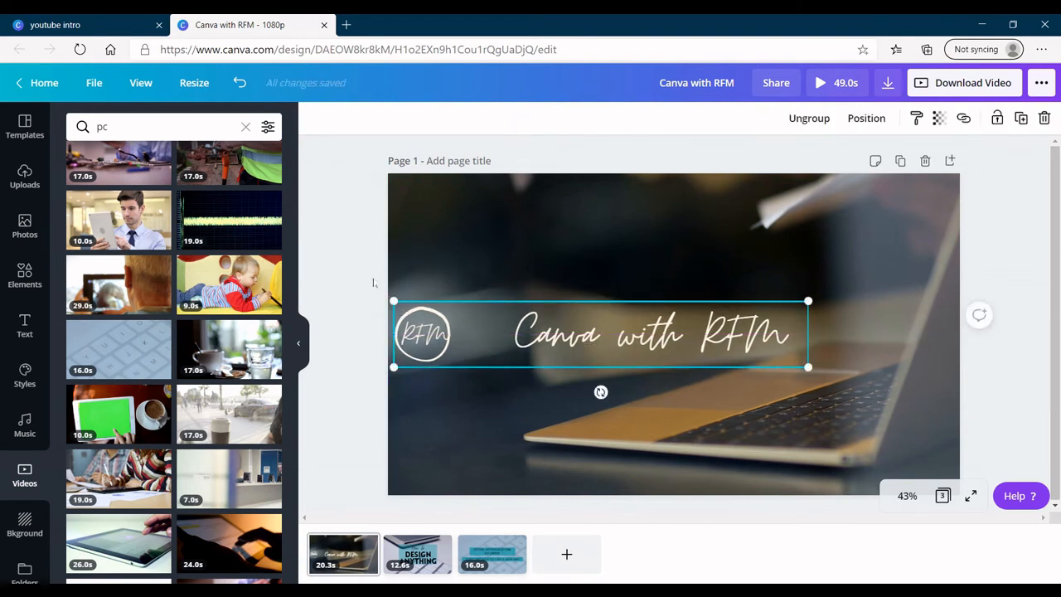
pyautogui.click(368, 283)
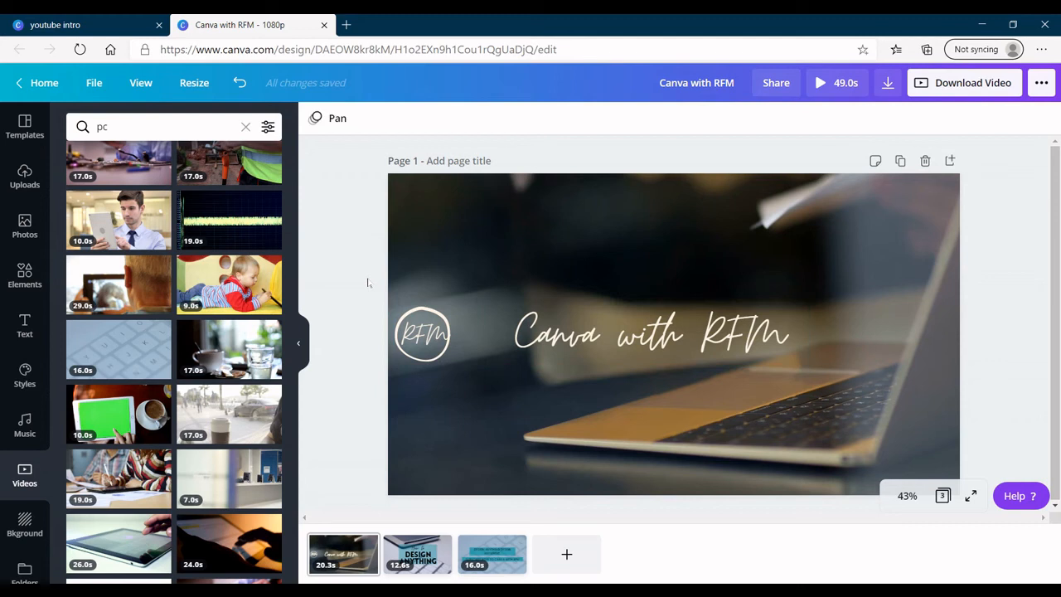
# Move the grouped RFM logo and Canva with RFM title to the centre of page 1 and deselect it.
pyautogui.moveTo(584, 322); pyautogui.dragTo(654, 327)
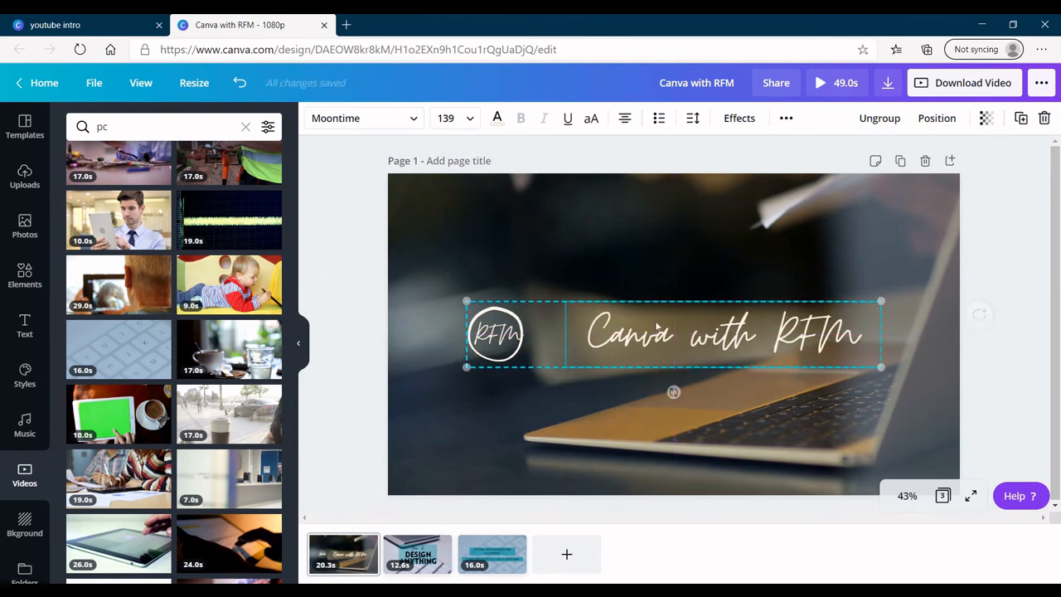
pyautogui.click(1003, 374)
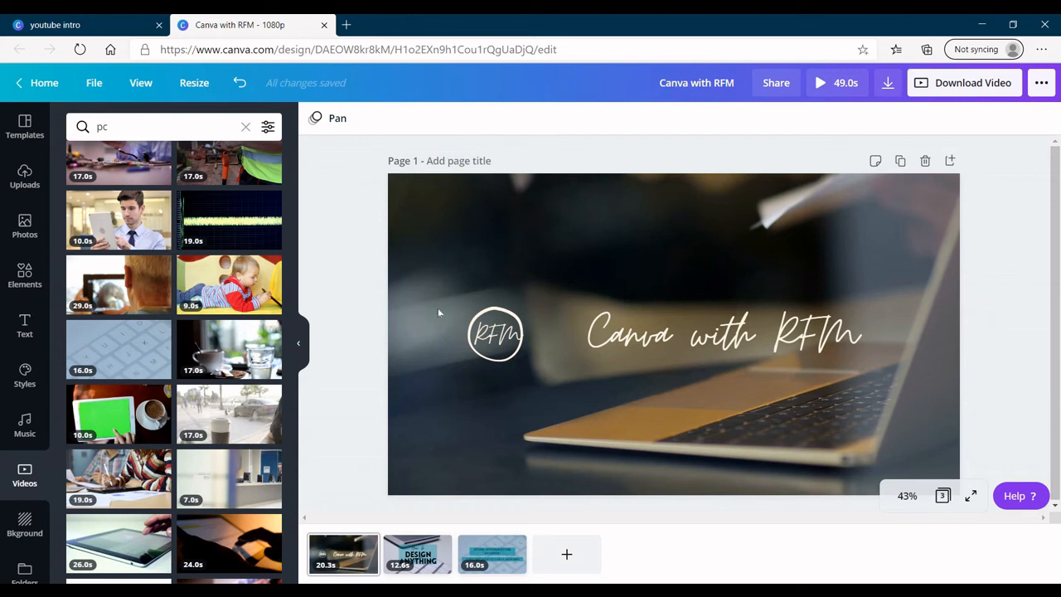
# Add the recently used Gift Wrapped music track to the design and briefly play it as a preview.
pyautogui.click(25, 424)
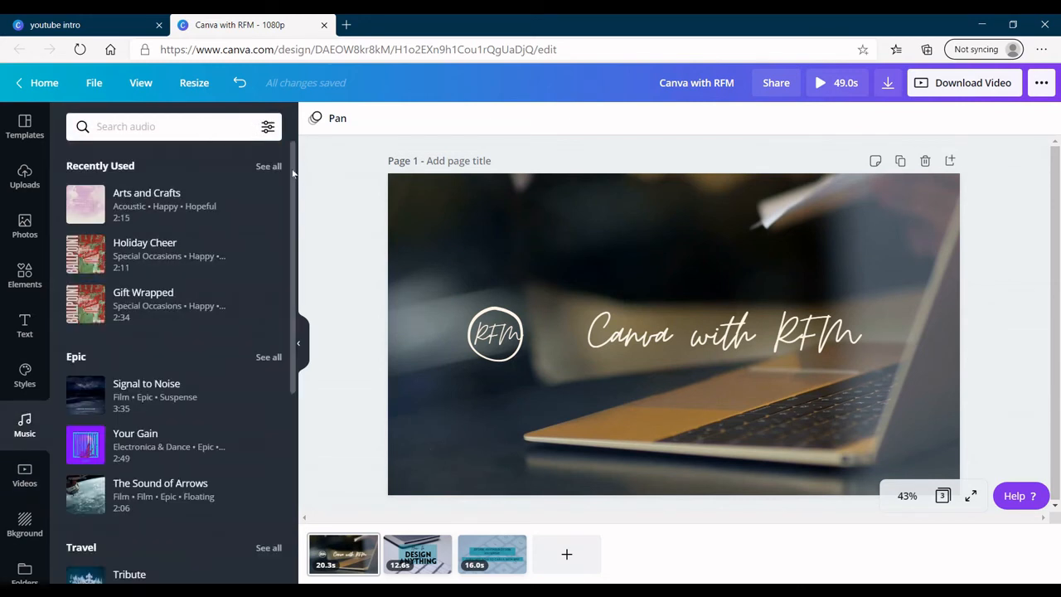
pyautogui.moveTo(93, 199); pyautogui.dragTo(137, 201)
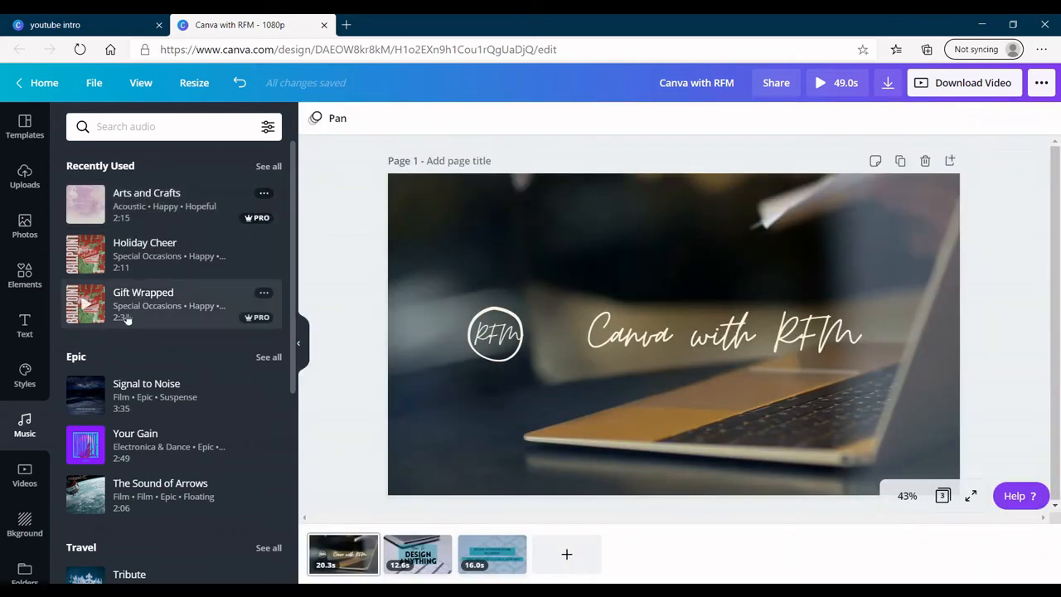
pyautogui.moveTo(87, 304); pyautogui.dragTo(615, 338)
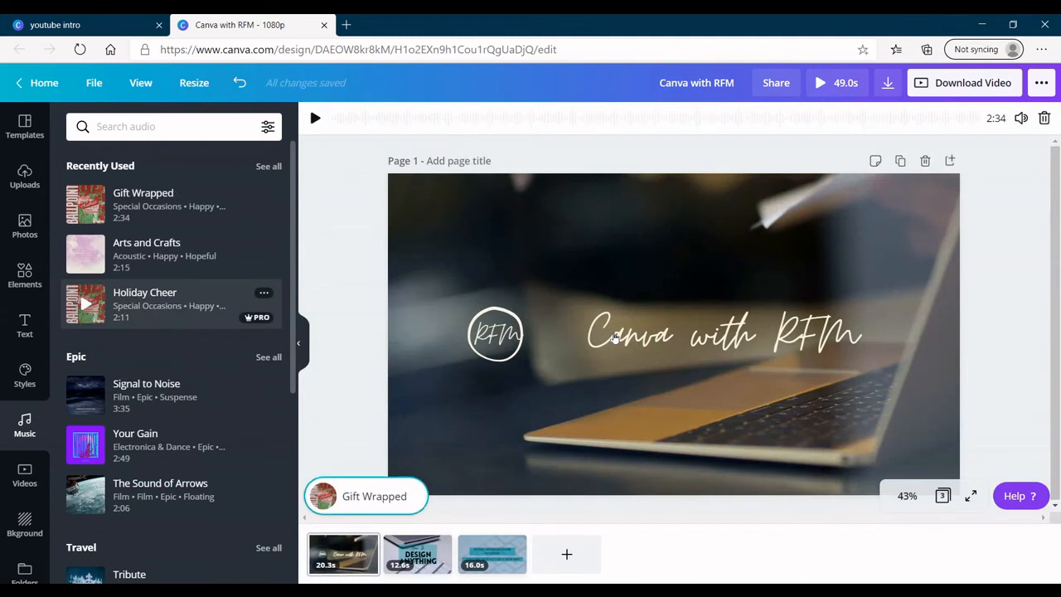
pyautogui.click(317, 118)
pyautogui.click(320, 121)
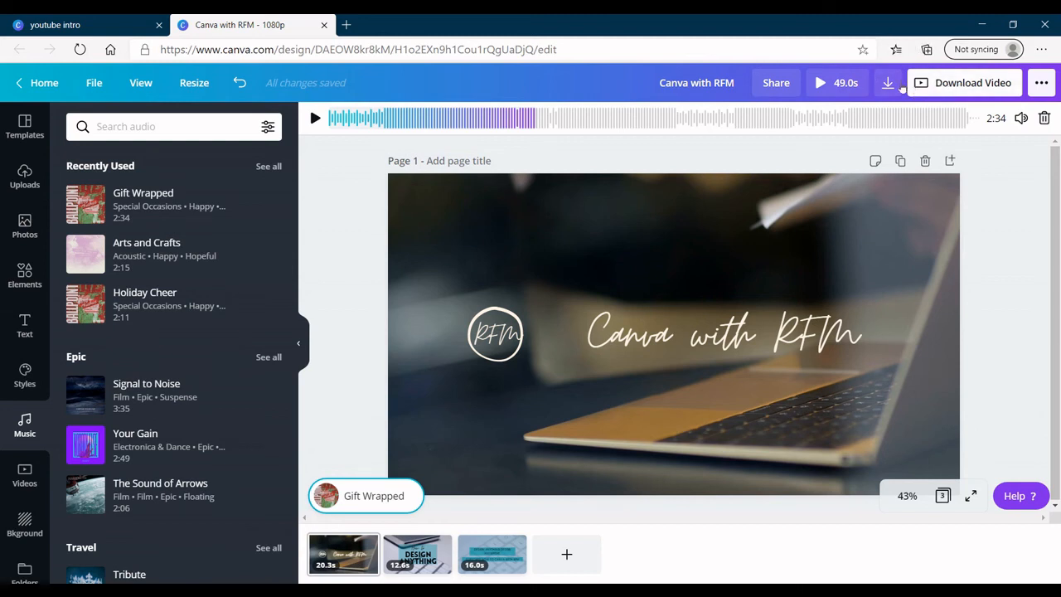
# Start downloading all 3 pages of the design as an MP4 video, and close the progress dialog.
pyautogui.click(889, 84)
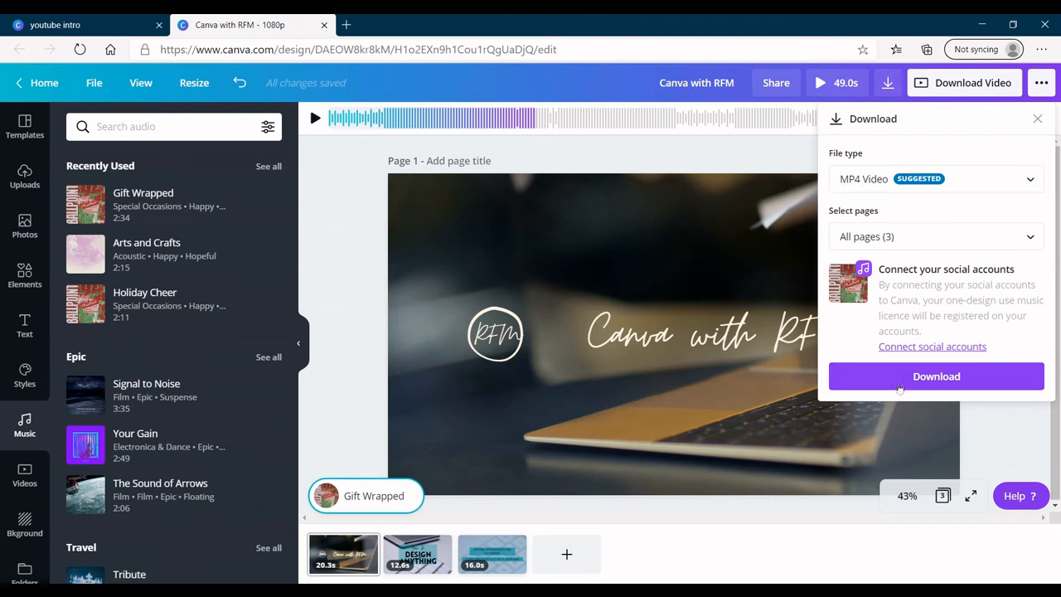
pyautogui.click(897, 388)
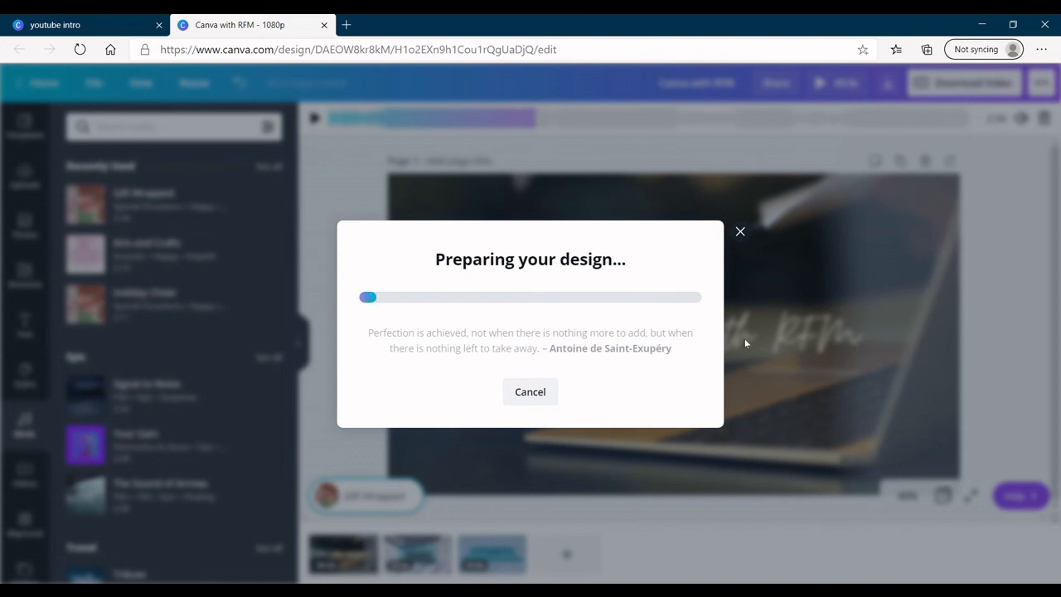
pyautogui.click(740, 233)
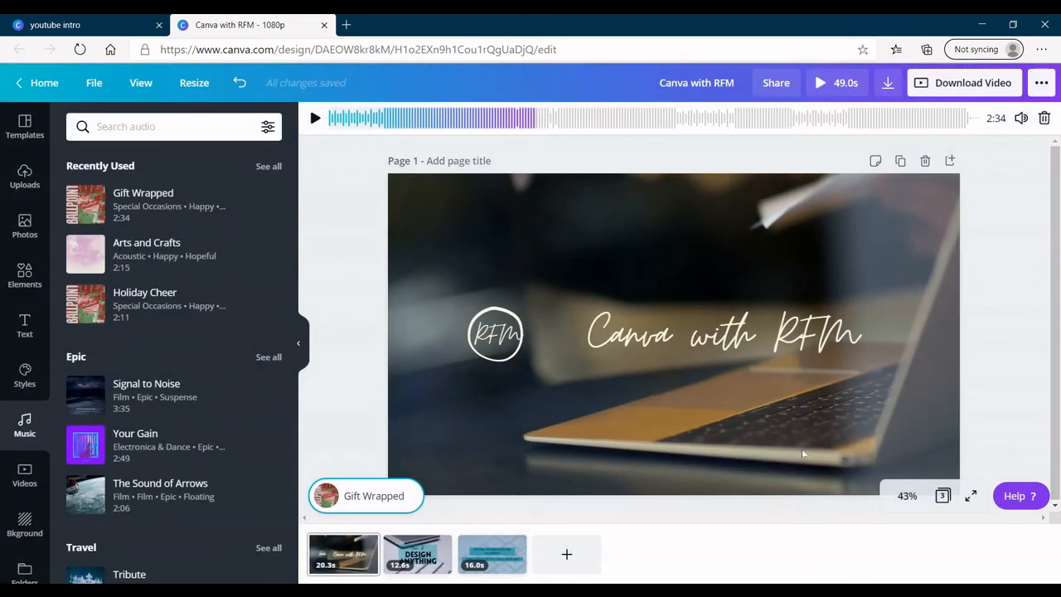